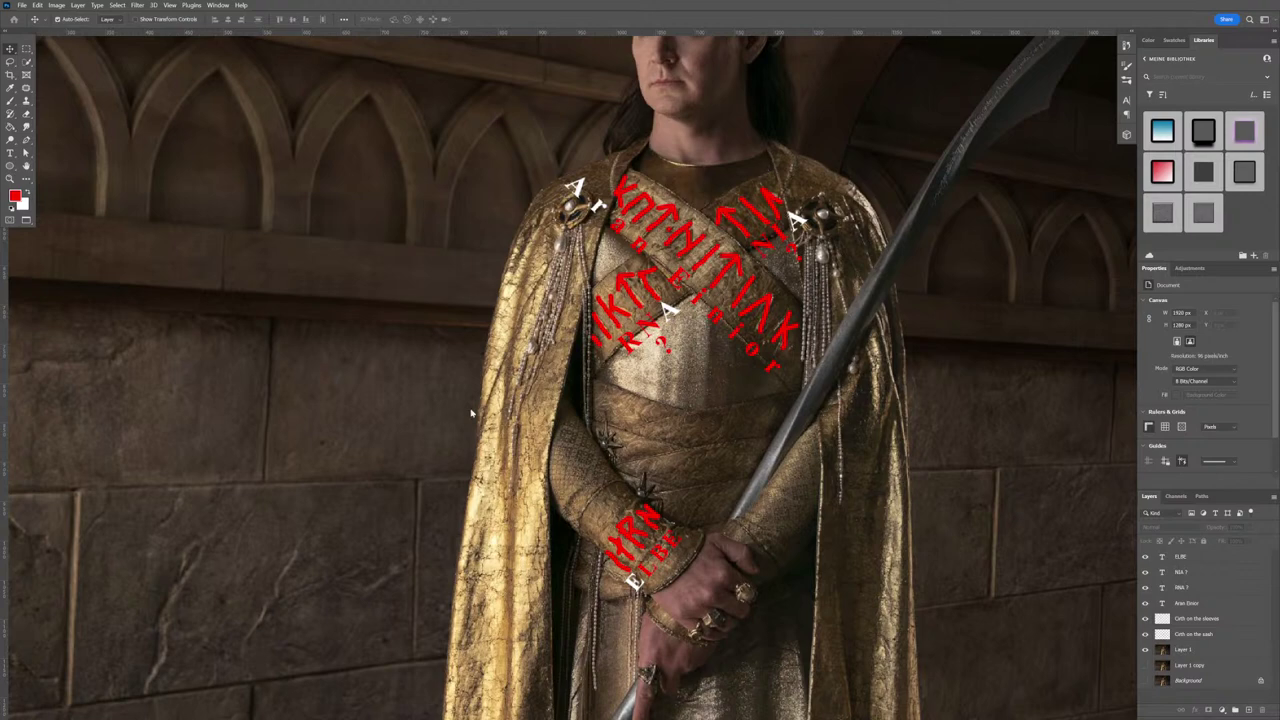
key("alt+Tab")
key("alt+Tab")
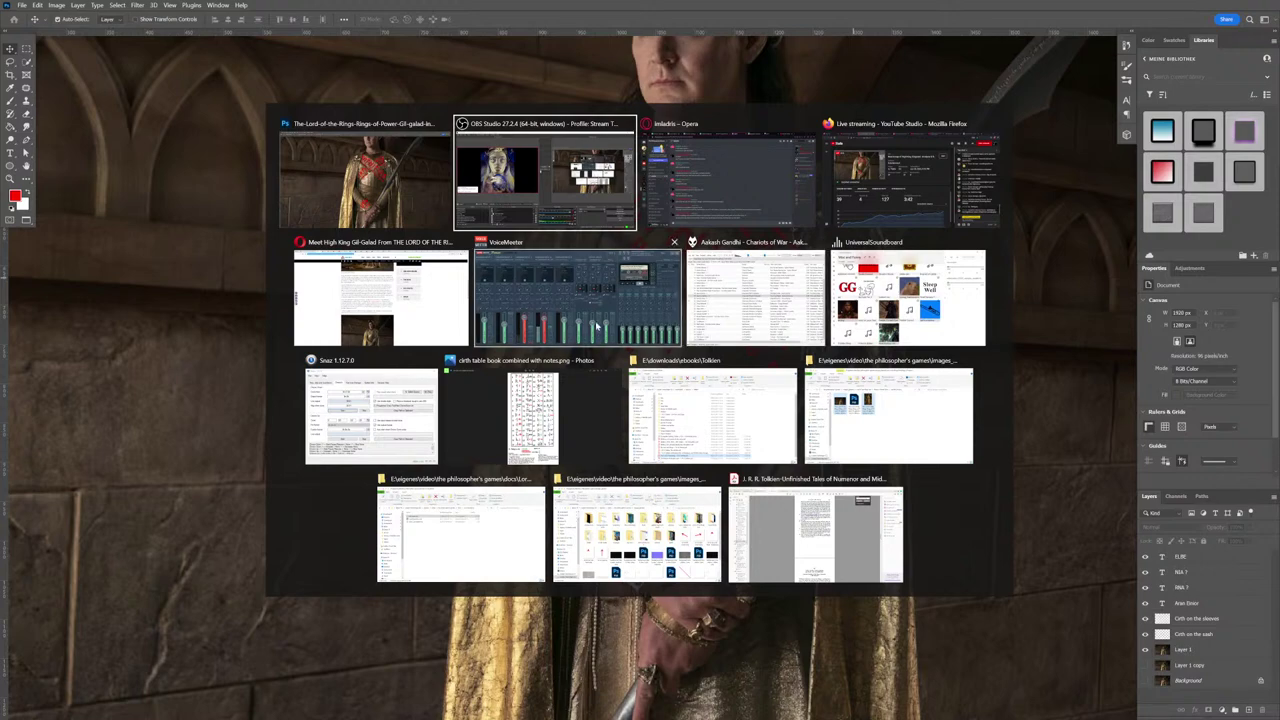
key("Escape")
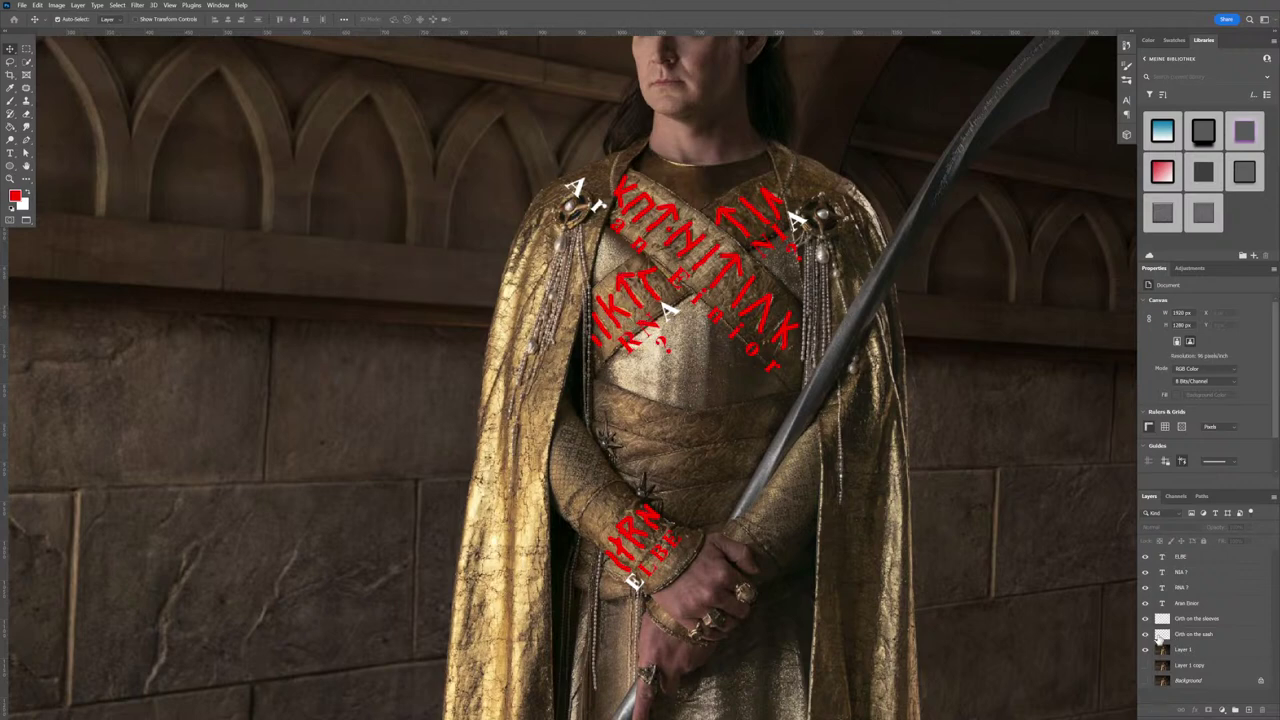
Compare the lower-left sash fragment with and without its red rune tracing by toggling the "Cirth on the sash" layer's visibility.
left_click(1146, 635)
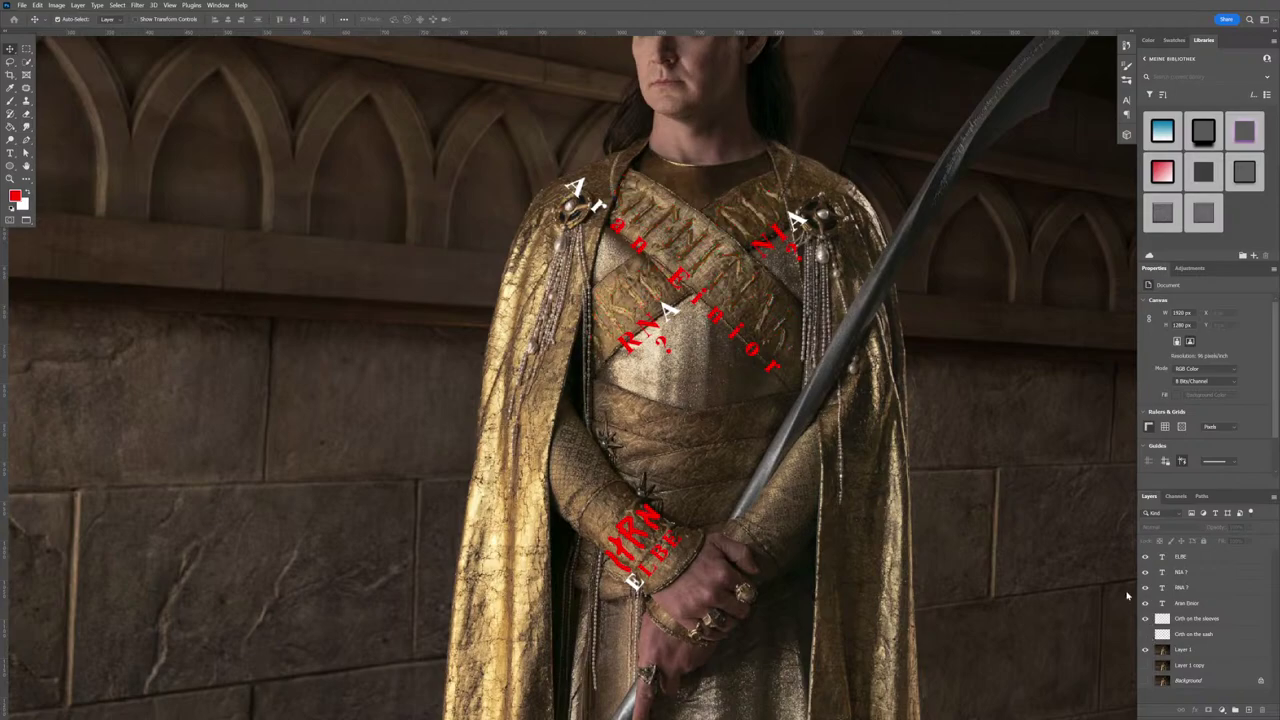
scroll(617, 314, "up", 2)
scroll(617, 314, "up", 3)
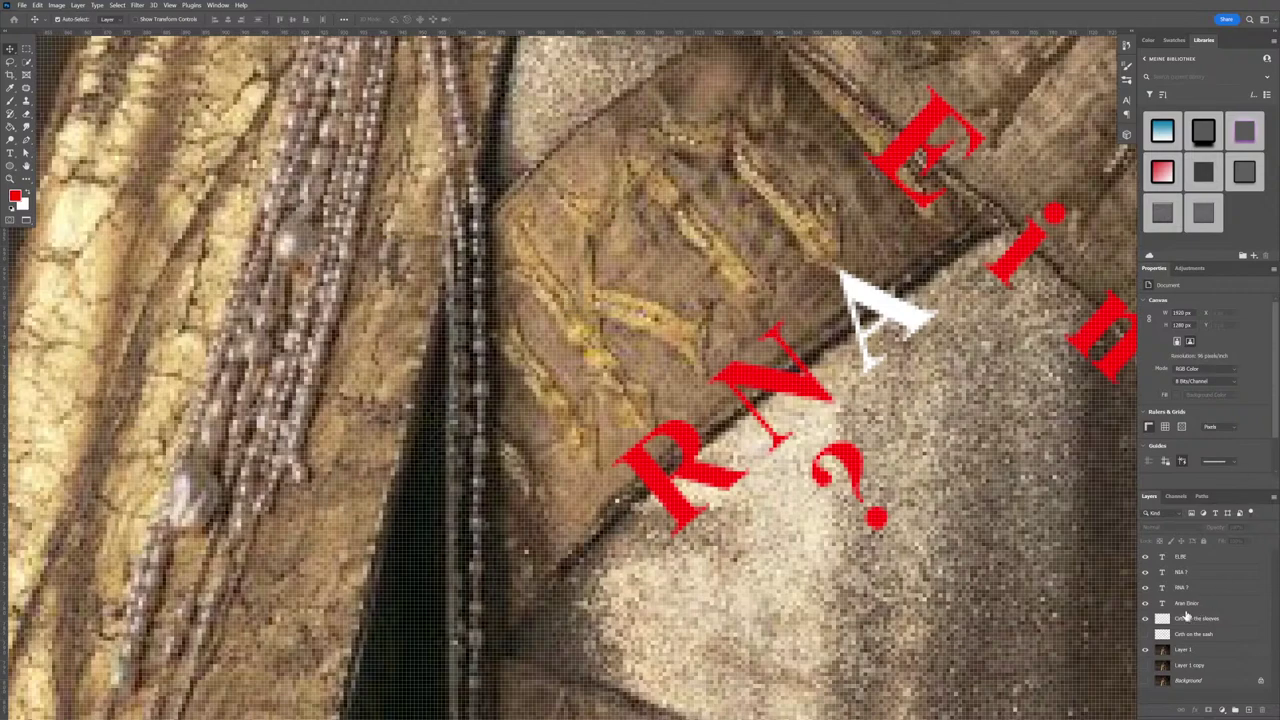
left_click(1145, 634)
left_click(1145, 634)
left_click(1145, 634)
left_click(1145, 634)
left_click(1146, 634)
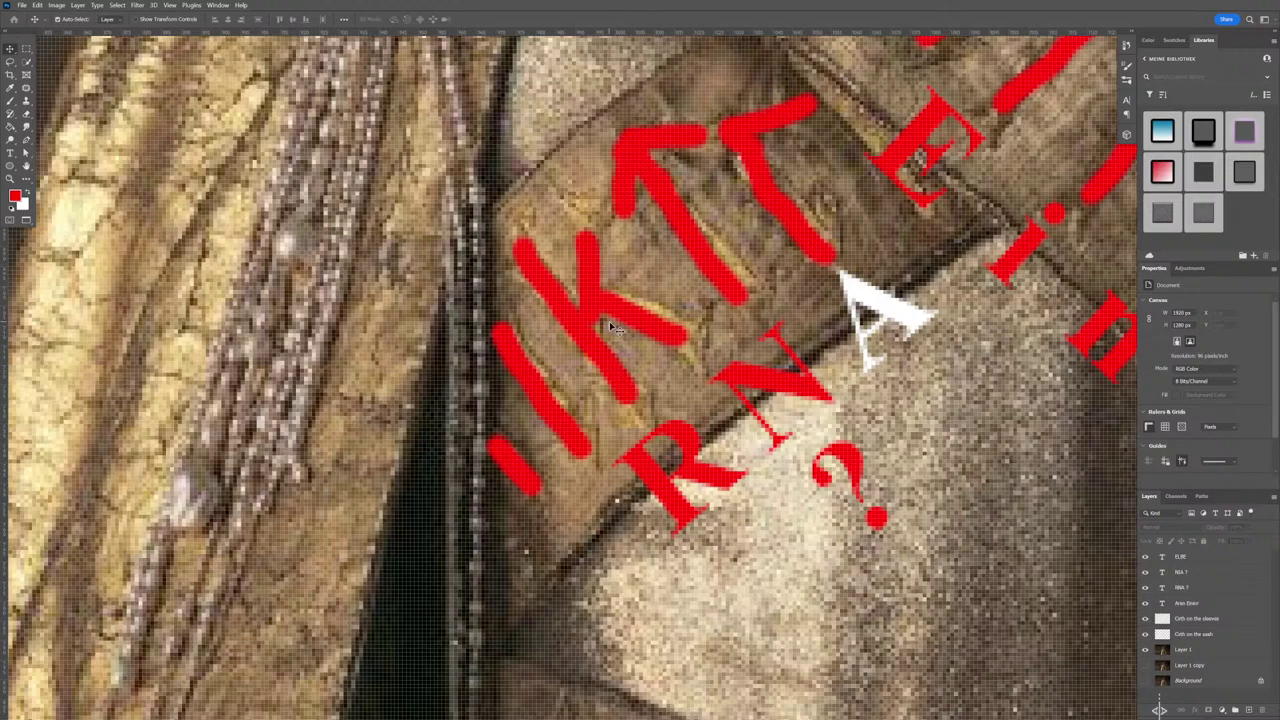
Inspect the bare sash embroidery up close and across the whole chest with the "Cirth on the sash" layer hidden, and show the layer again.
left_click(1146, 634)
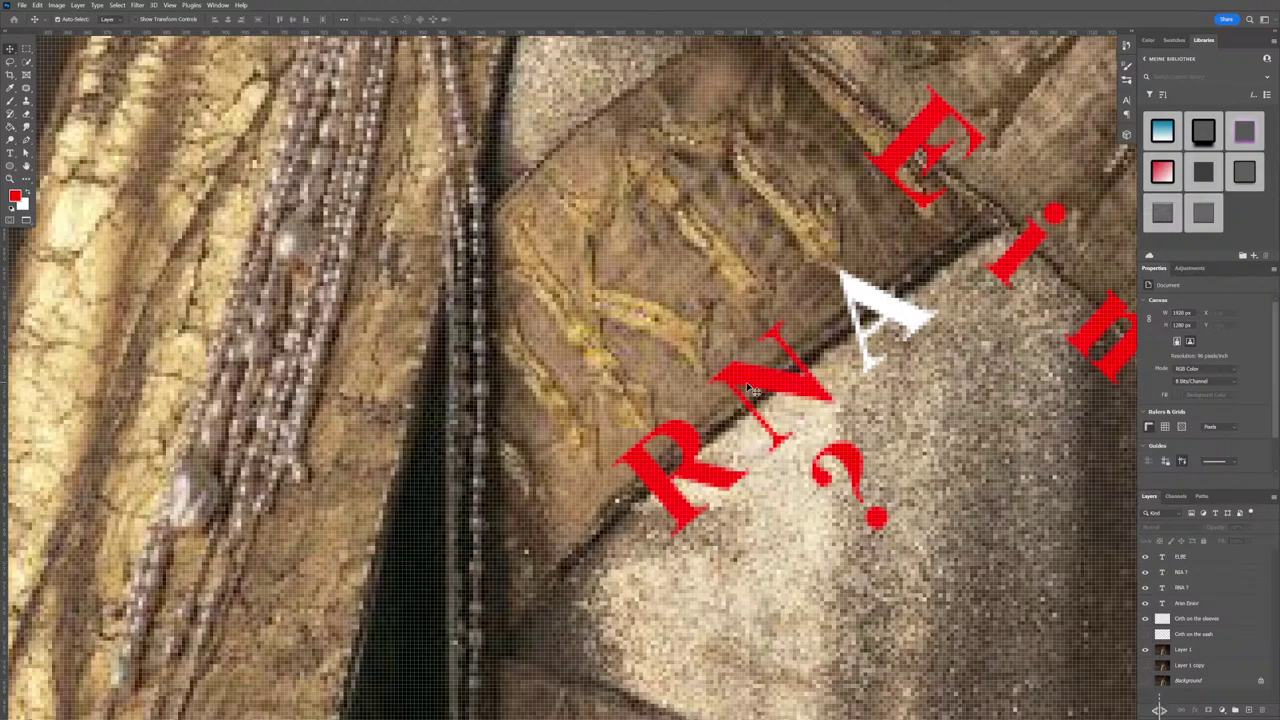
scroll(622, 365, "down", 5)
scroll(800, 305, "down", 1)
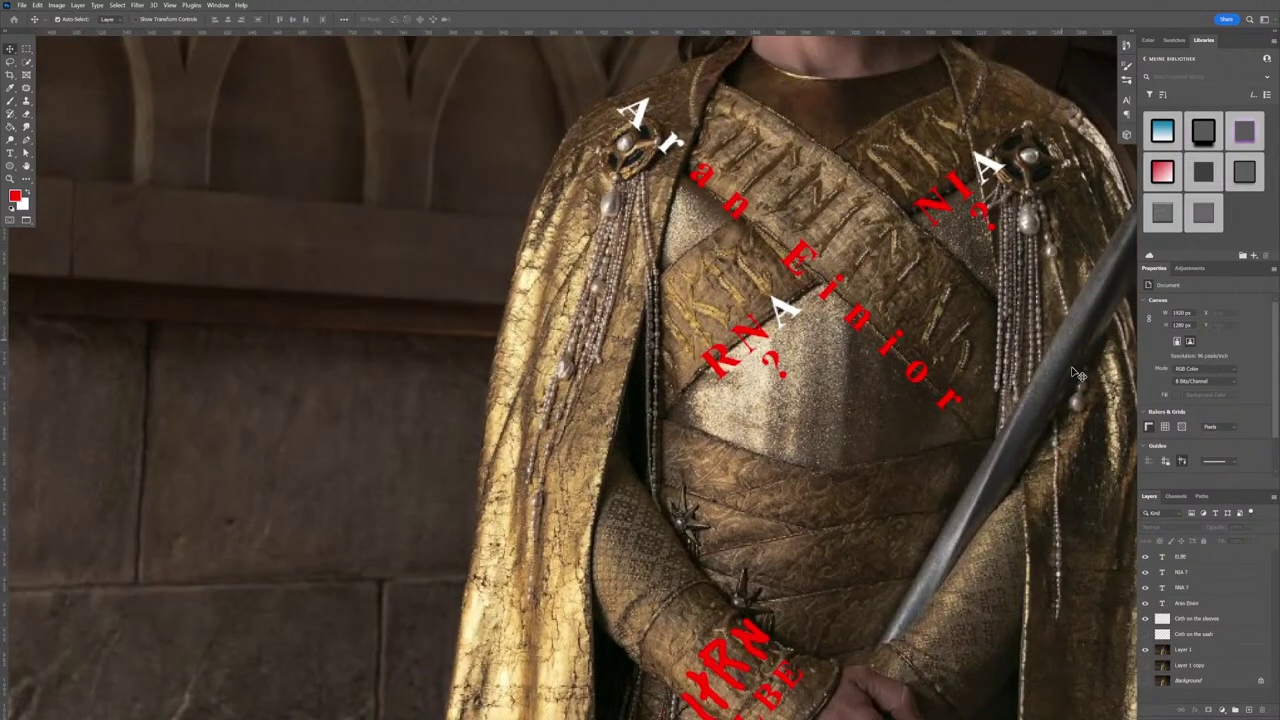
left_click(1145, 634)
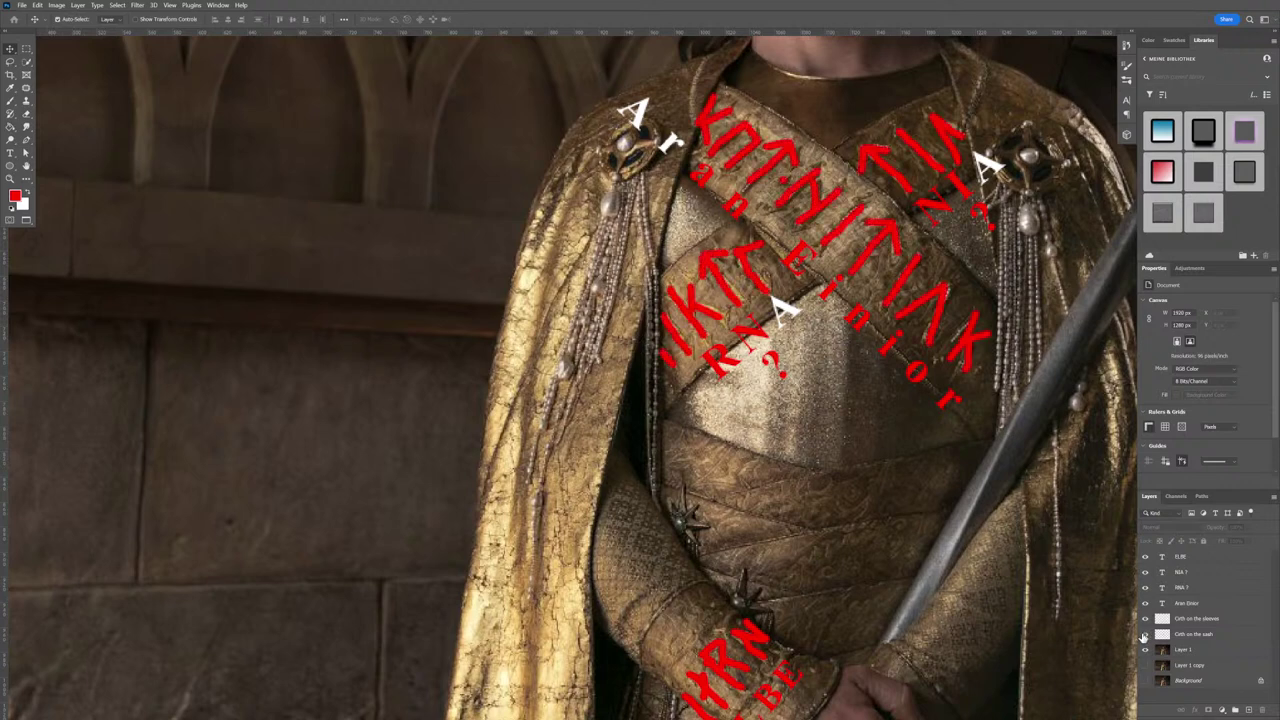
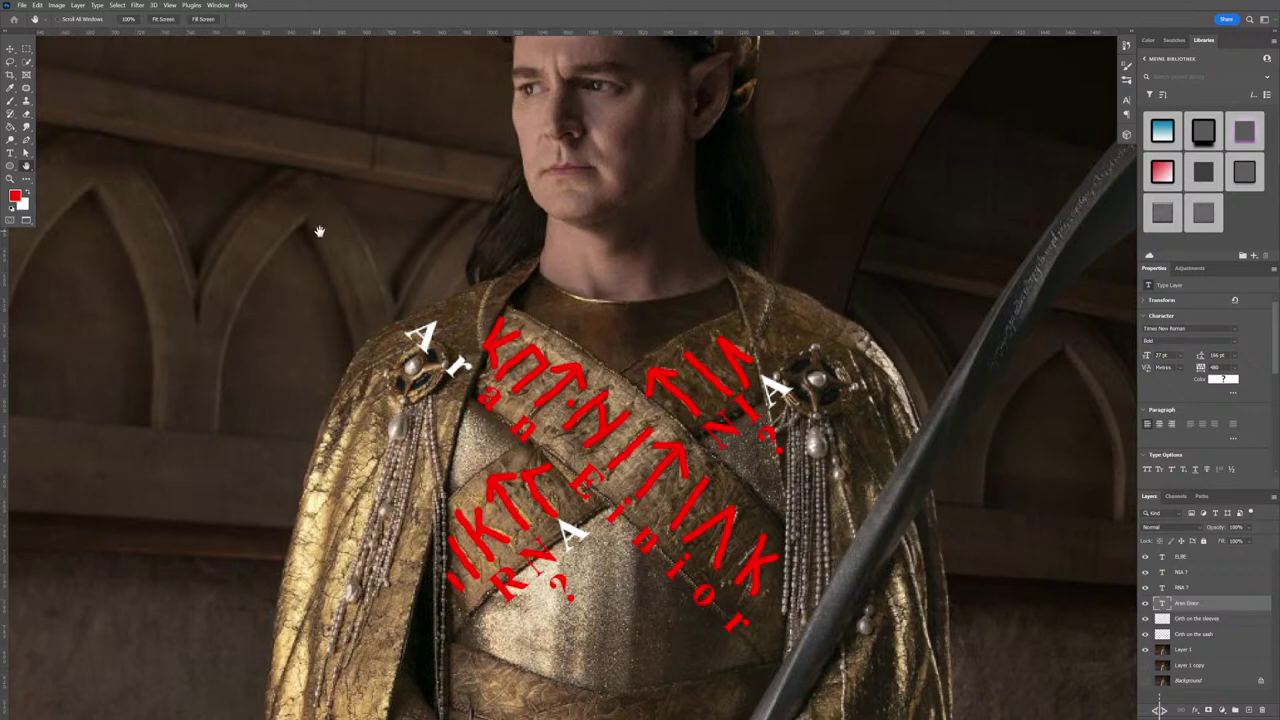
Examine the lettering engraved on the curved blade at pixel level, around the middle of the inscription.
left_click_drag(946, 338, 580, 443)
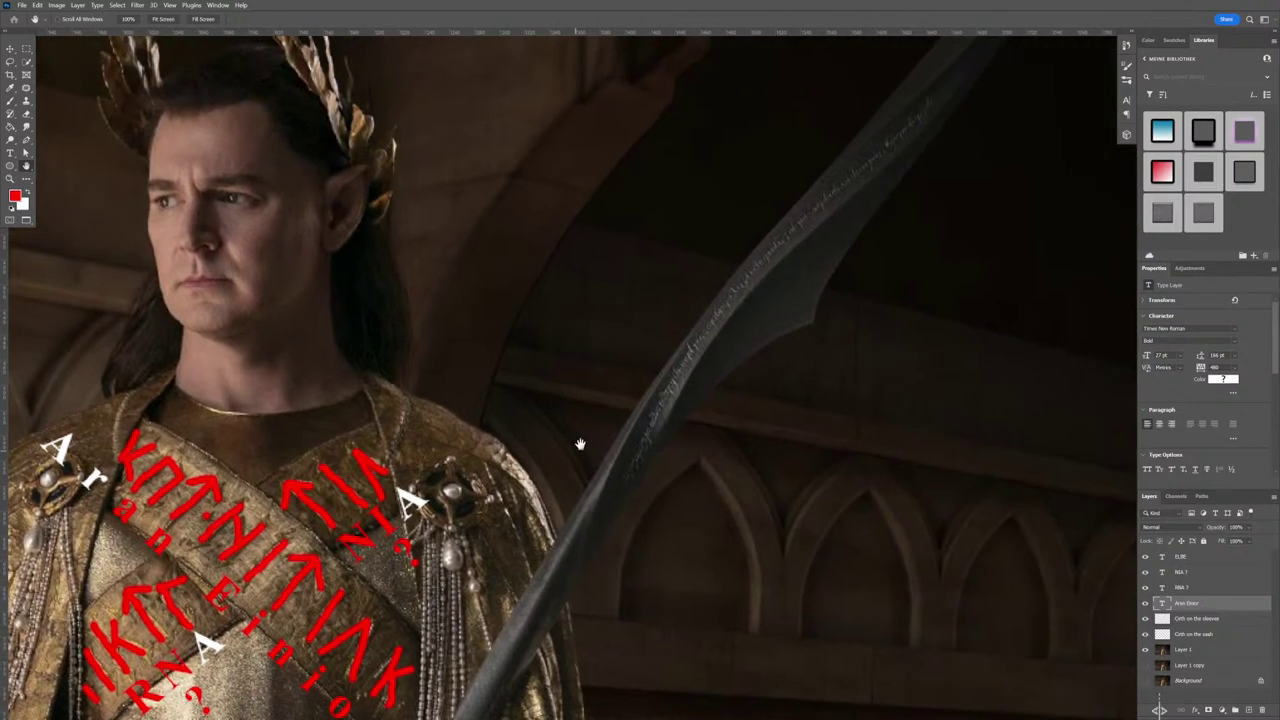
scroll(757, 293, "left", 1)
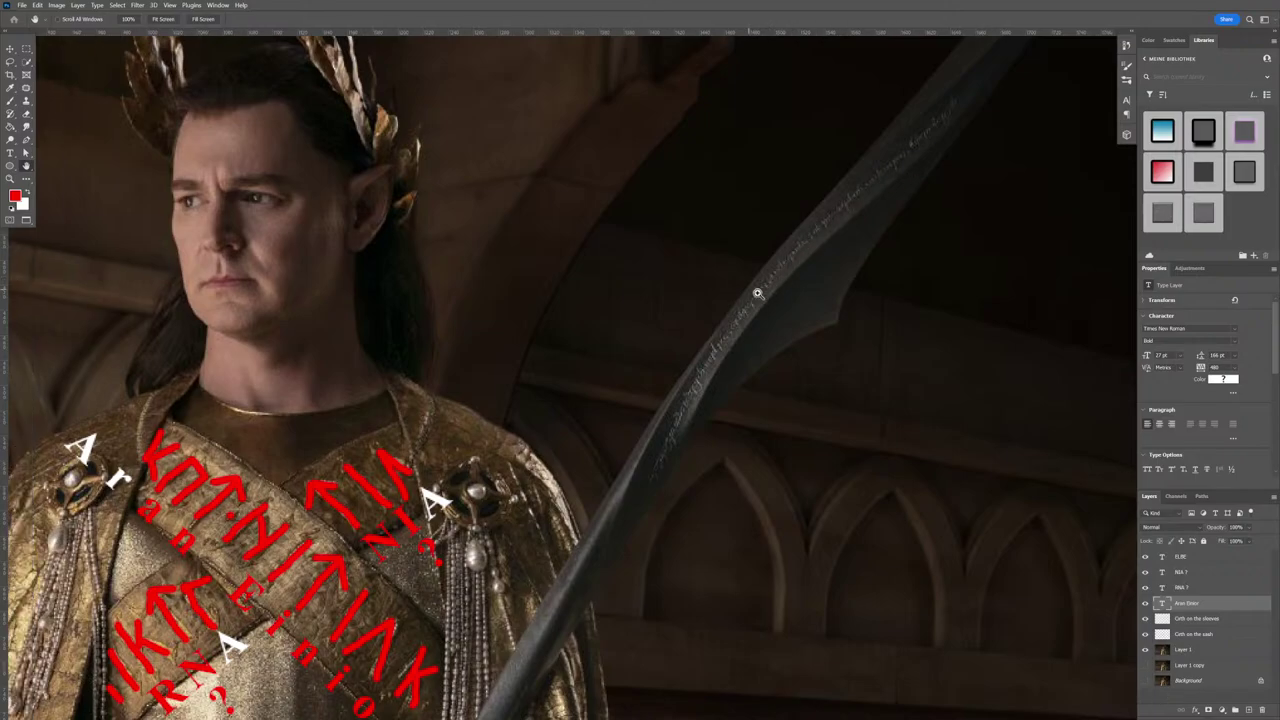
left_click(758, 296)
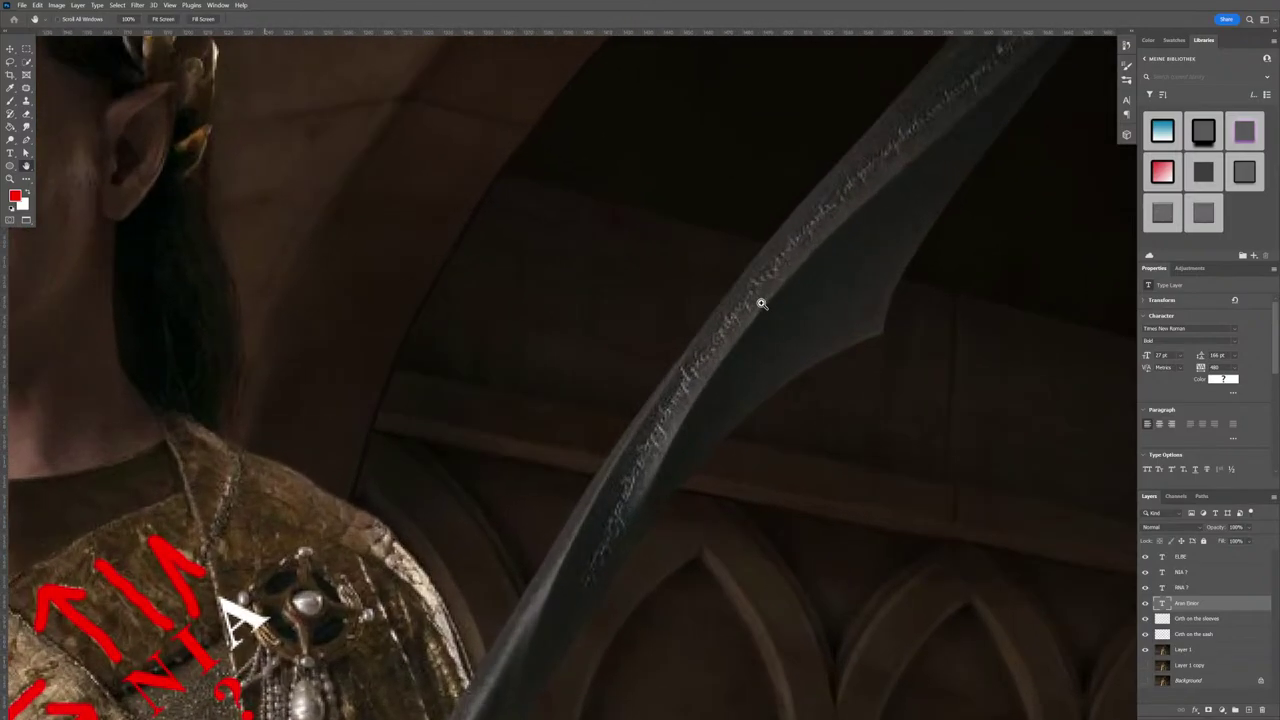
left_click(761, 303)
left_click(760, 301)
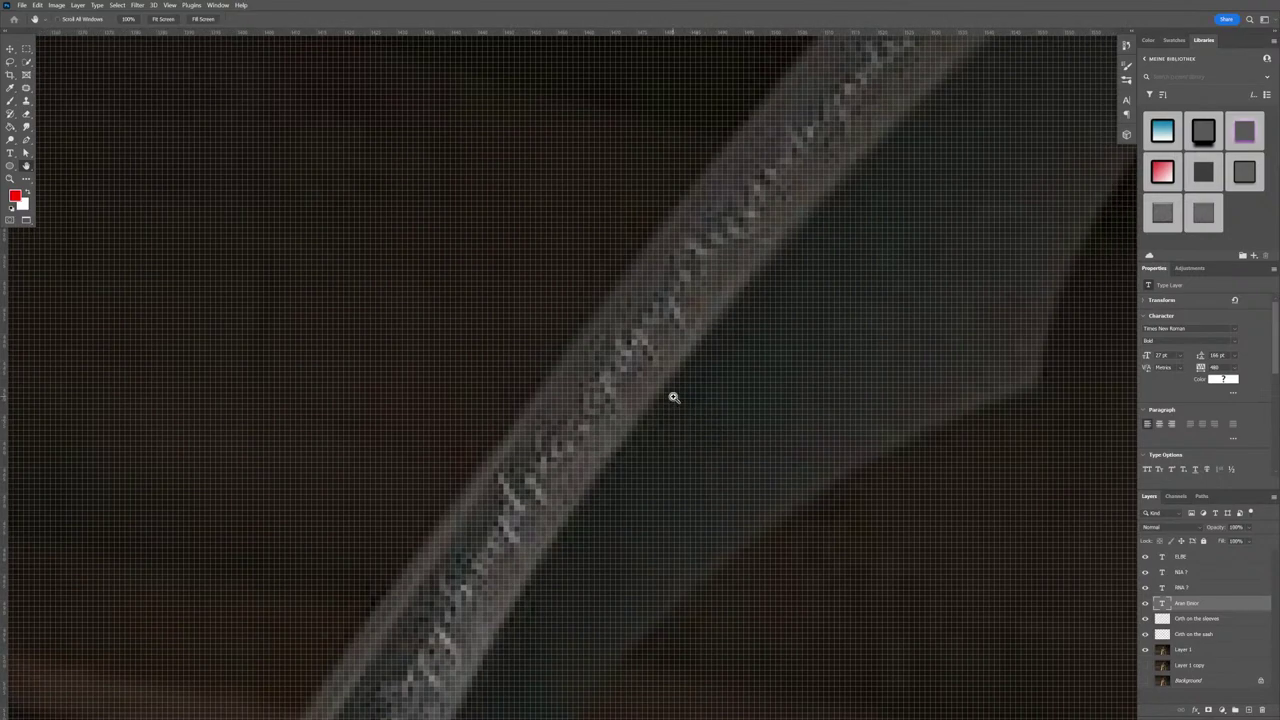
left_click(672, 397)
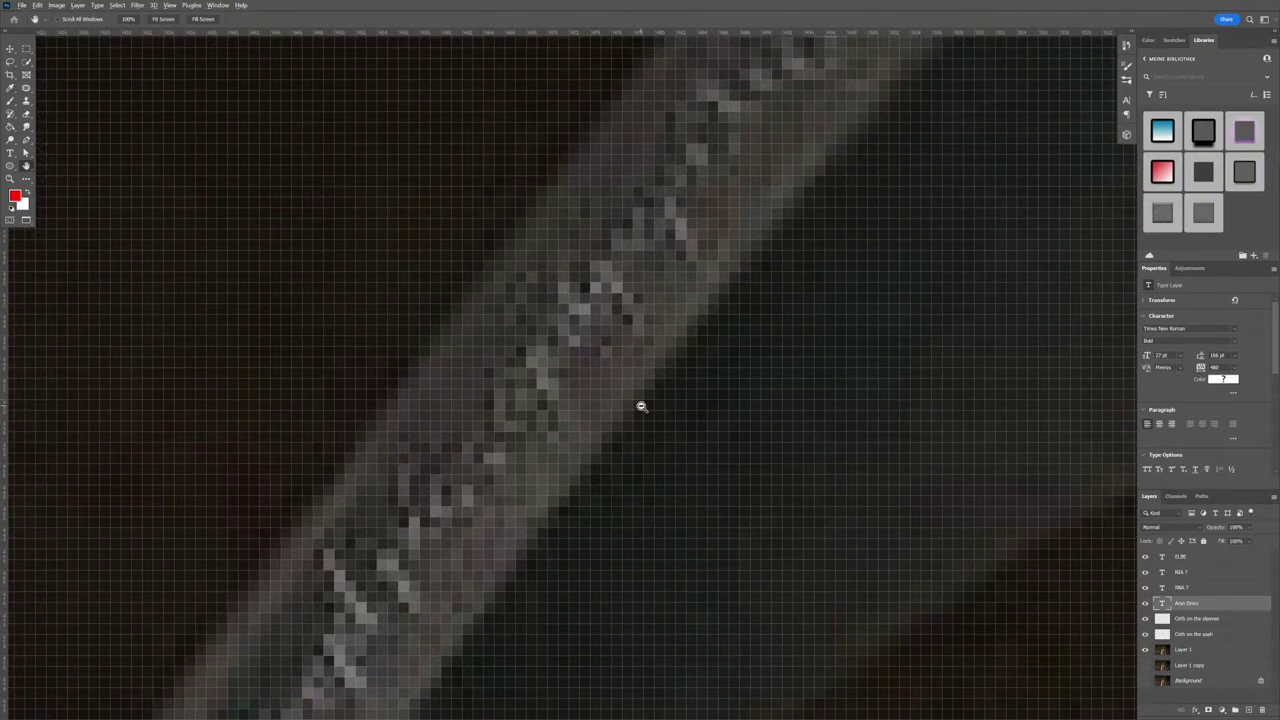
scroll(645, 387, "down", 10)
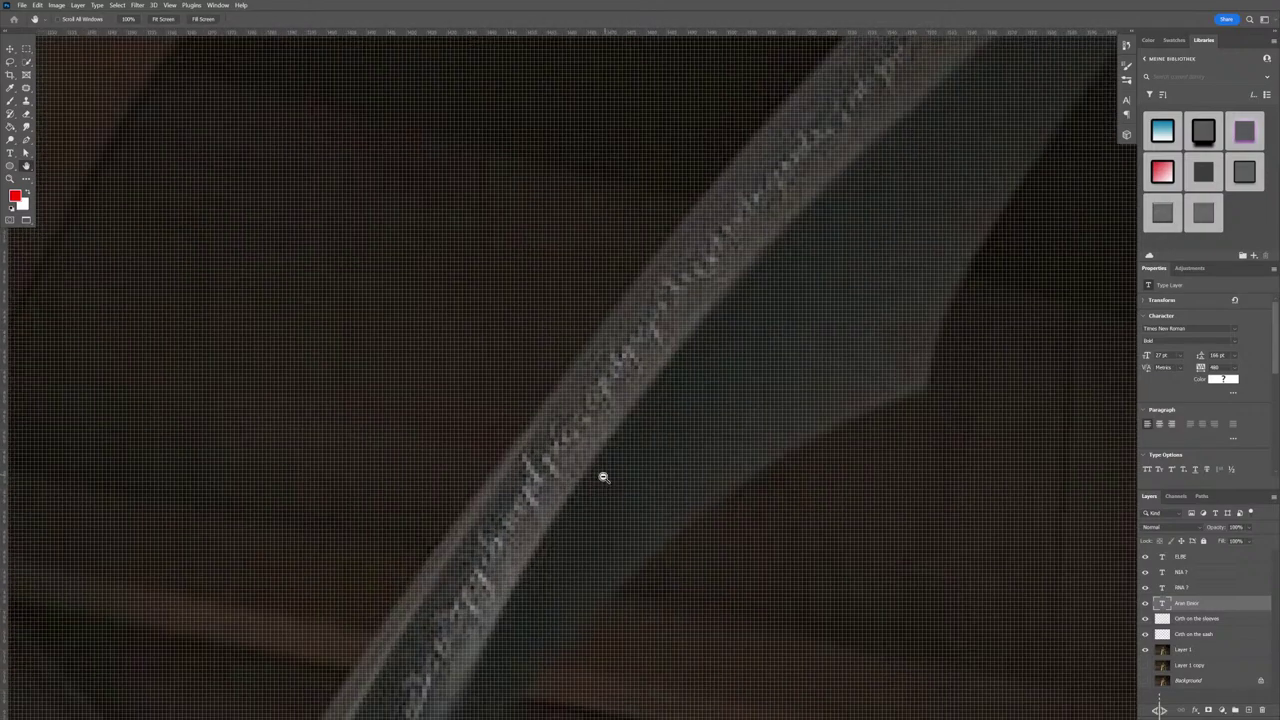
scroll(590, 506, "down", 3)
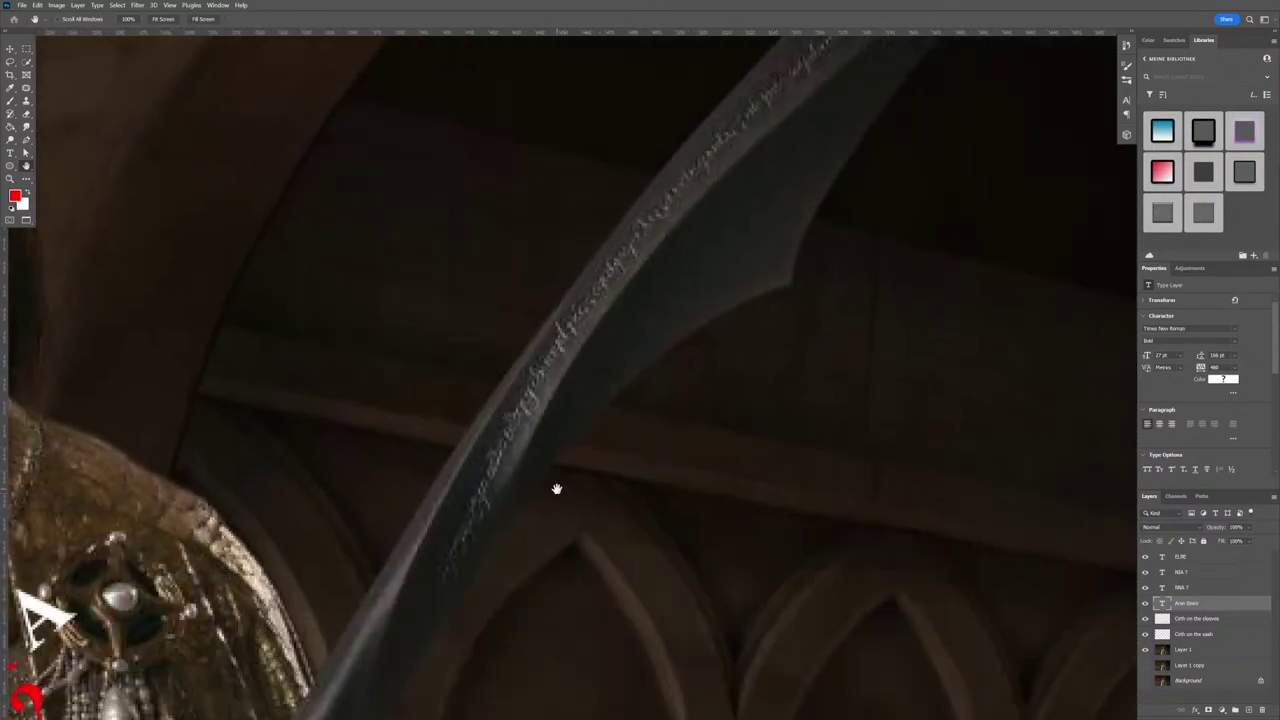
Follow the blade's inscription along its full length, from the lower end up to the last letters near the tip.
scroll(586, 392, "up", 1)
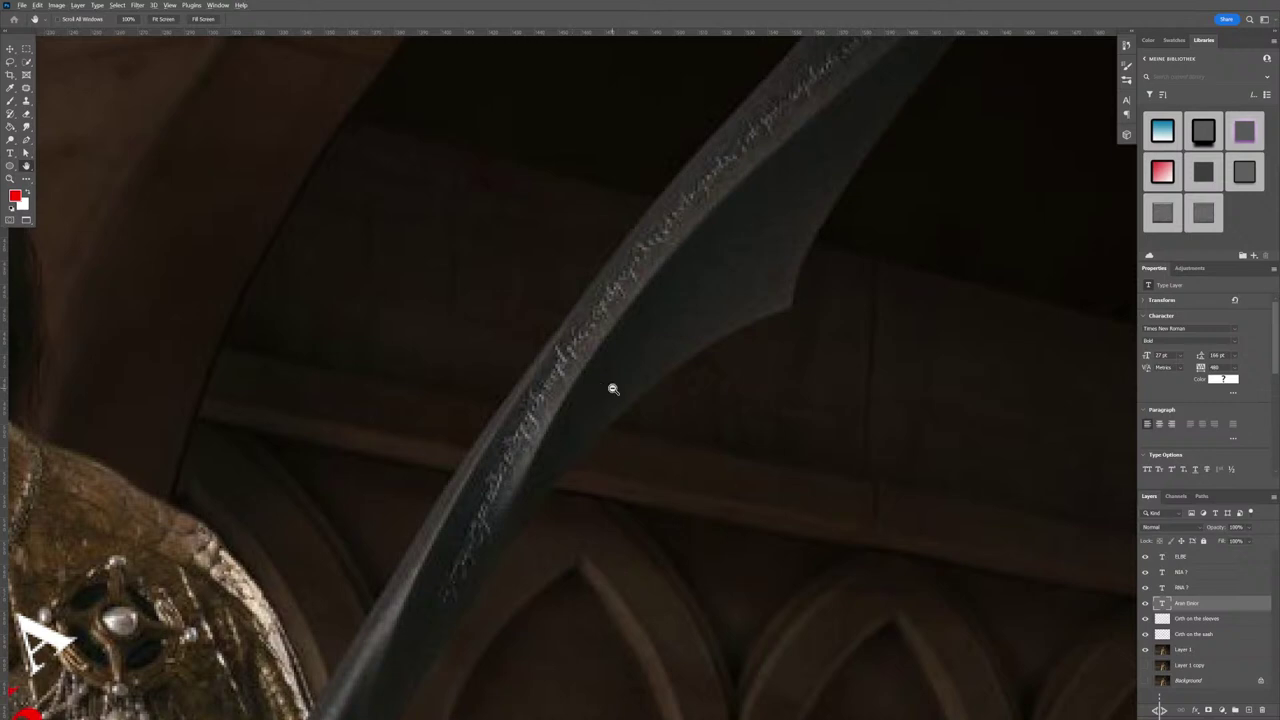
scroll(613, 388, "down", 4)
scroll(769, 228, "up", 1)
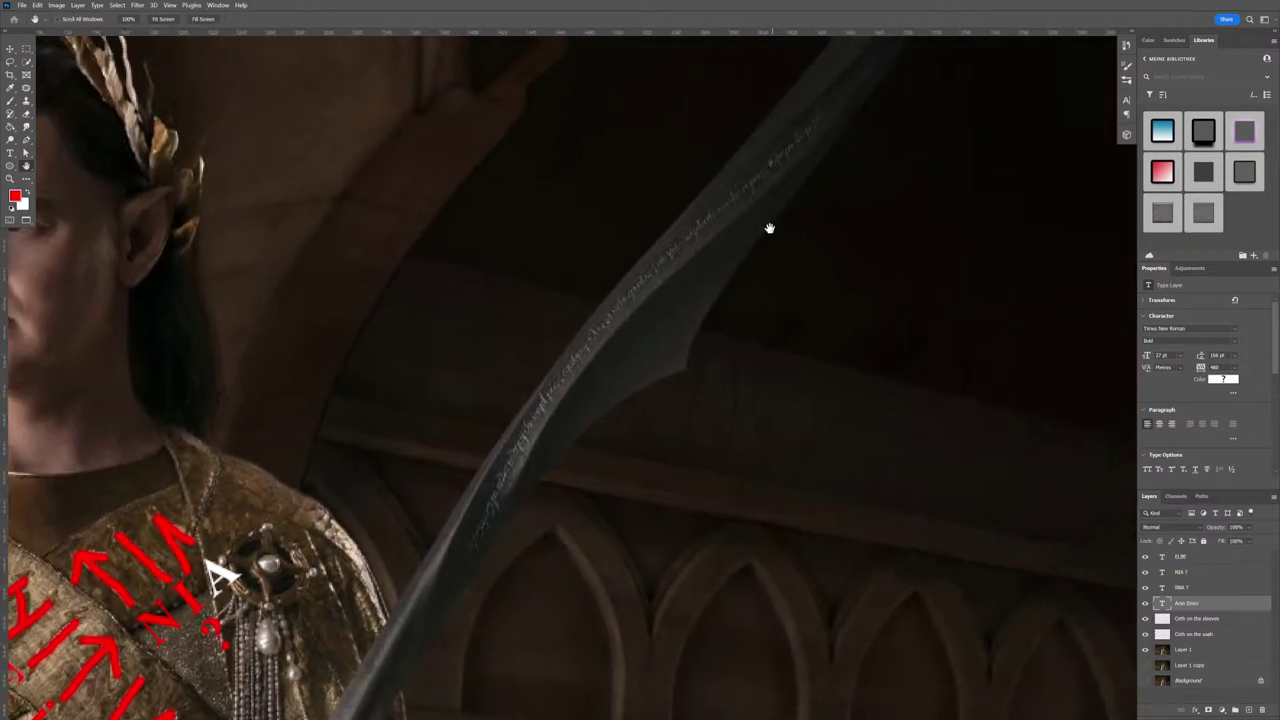
left_click_drag(769, 228, 657, 406)
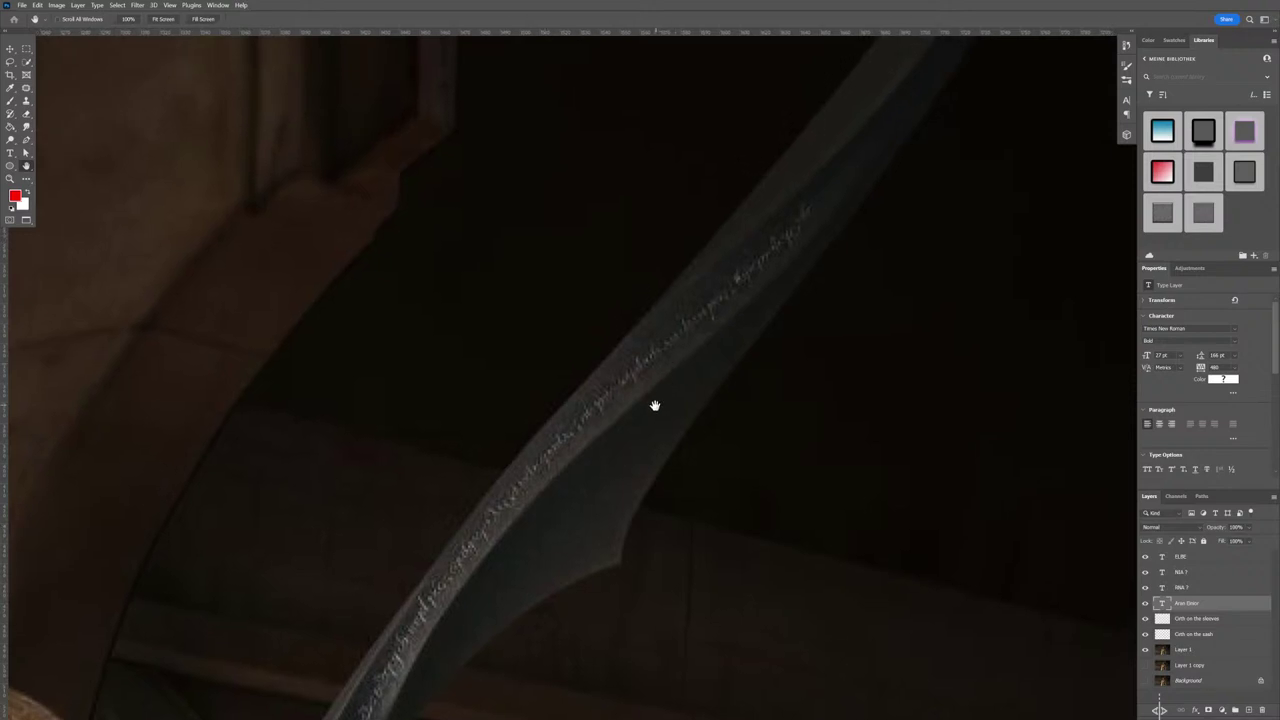
left_click_drag(597, 460, 697, 349)
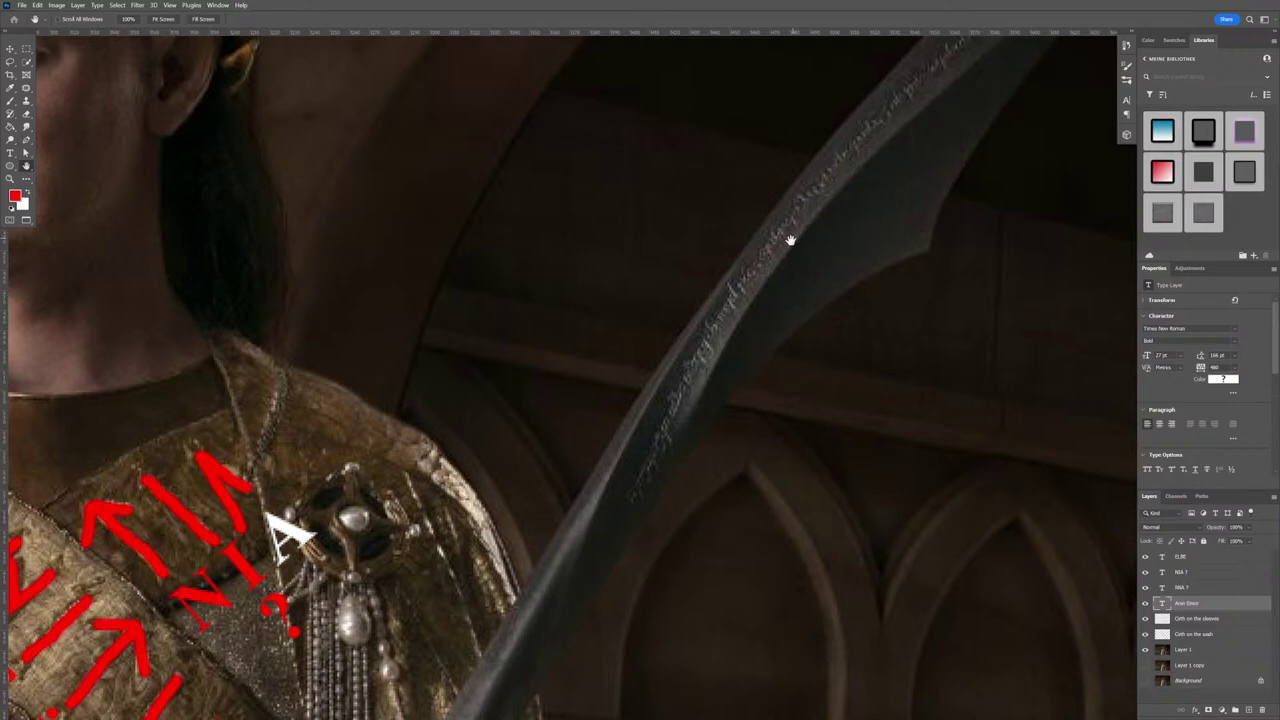
left_click_drag(740, 349, 800, 416)
left_click(852, 298, "alt")
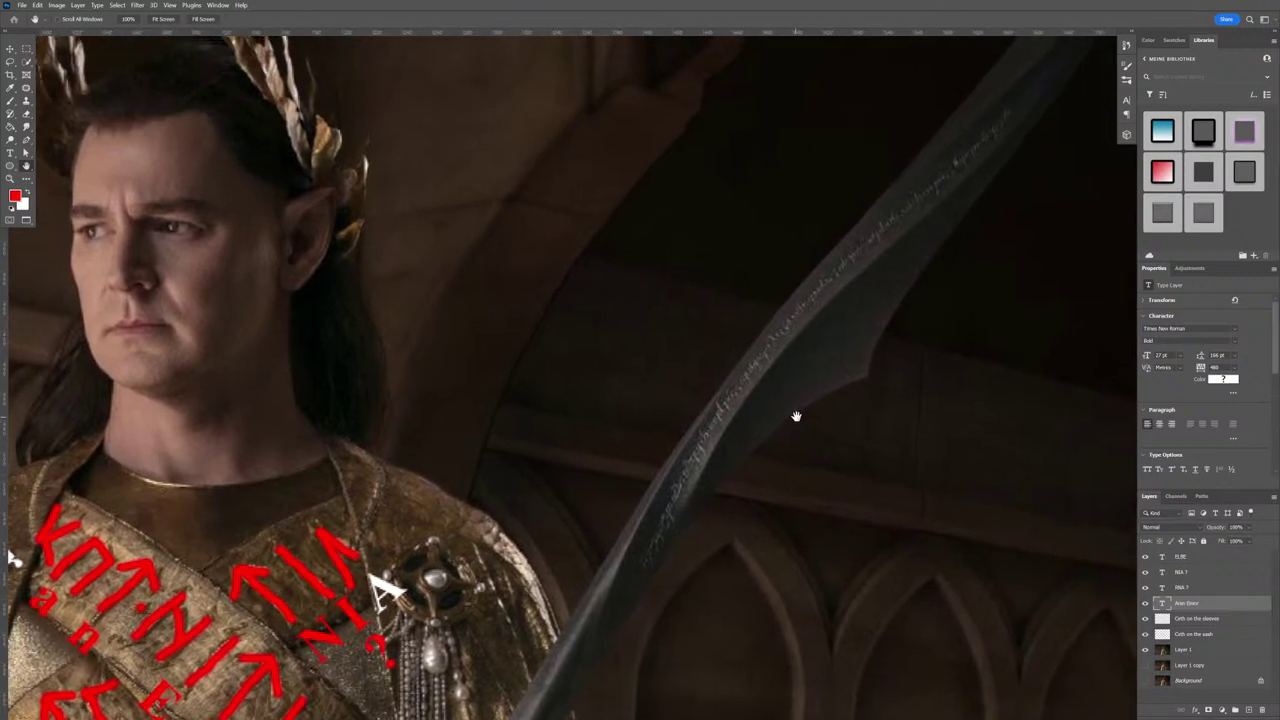
left_click(846, 316, "alt")
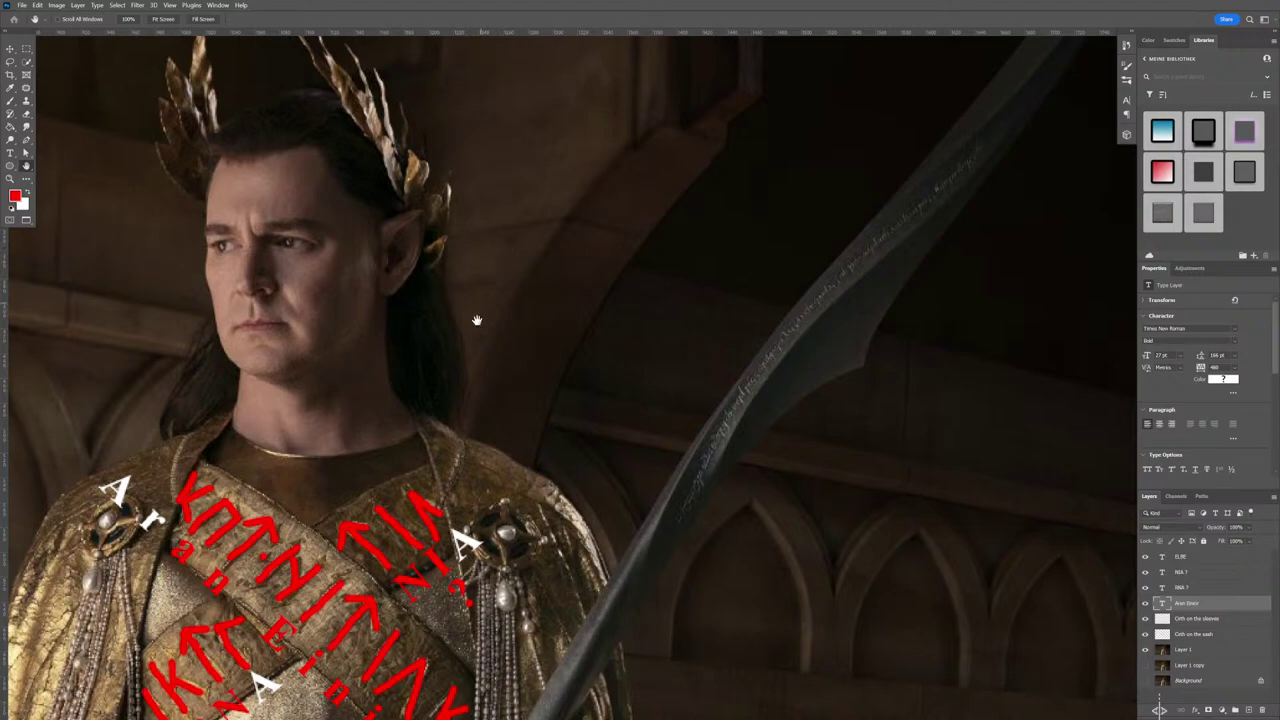
Review the traced runes and their transliterations on the sleeve cuff and on the crossed sash.
scroll(477, 320, "down", 3)
scroll(457, 380, "down", 5)
key("ctrl+plus")
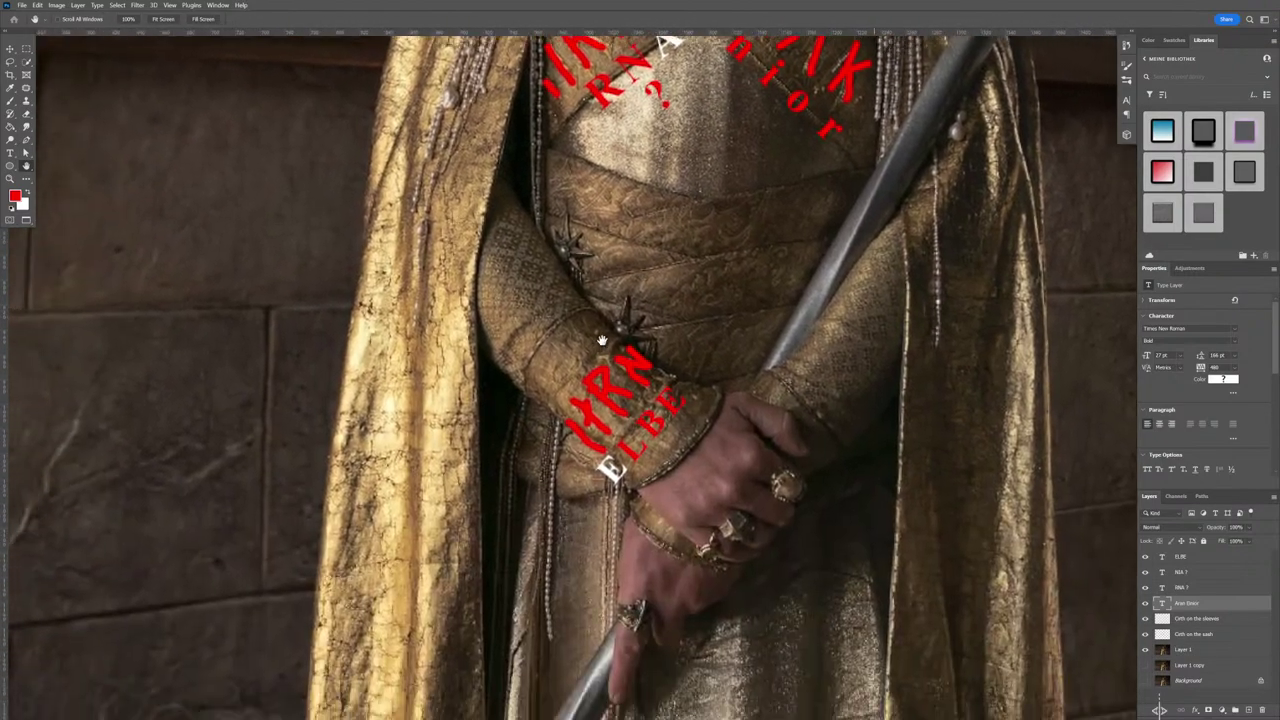
key("ctrl+minus")
scroll(609, 349, "up", 5)
key("ctrl+plus")
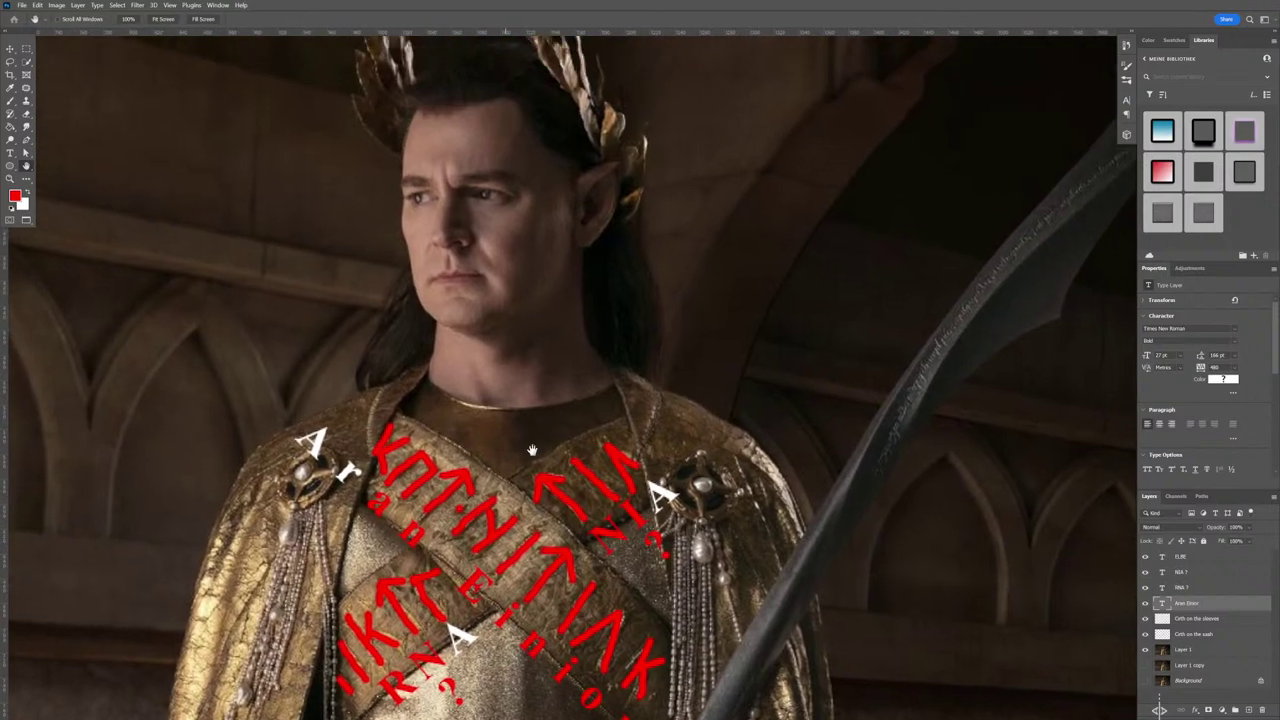
scroll(532, 451, "down", 3)
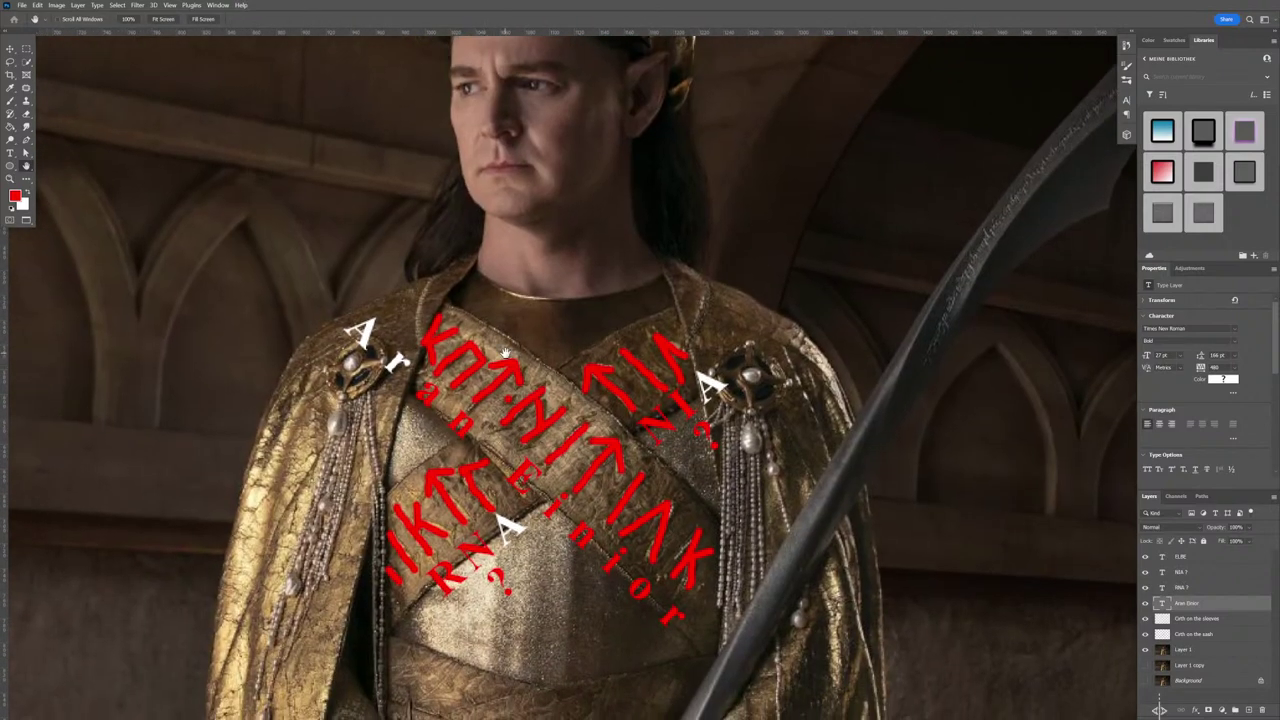
scroll(506, 353, "down", 1)
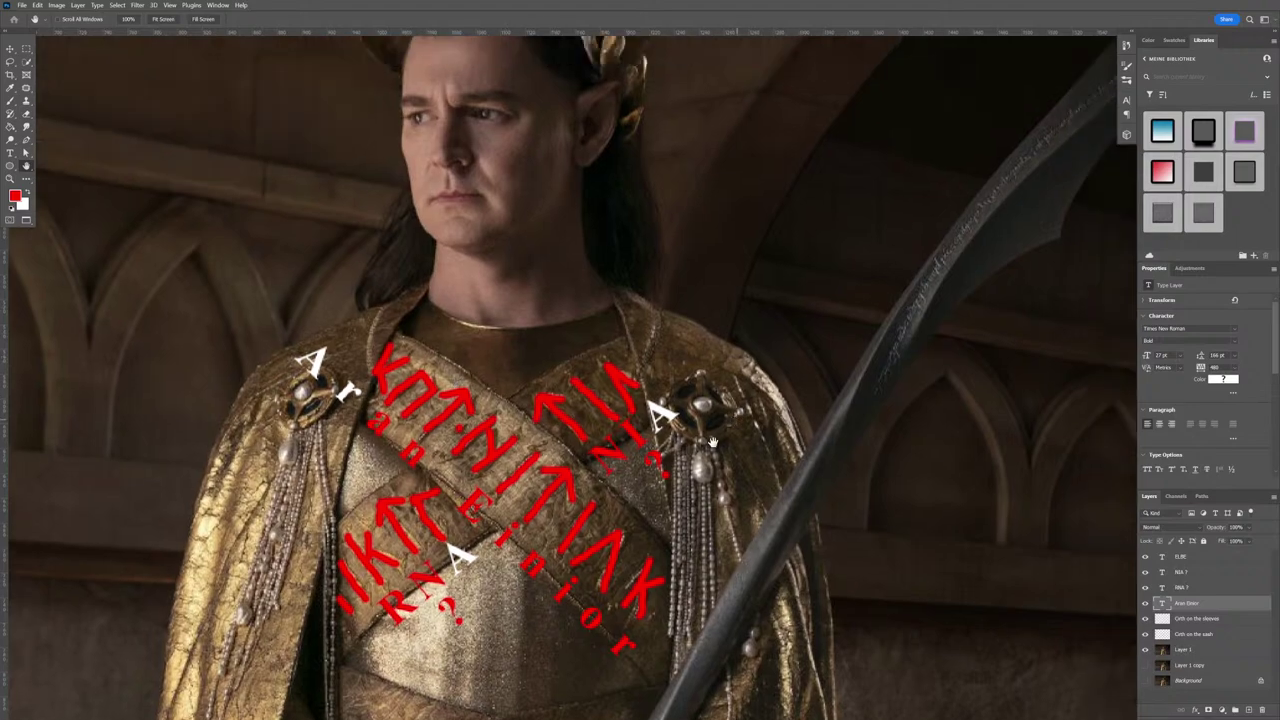
Examine the whole weapon from the hands at its shaft to the blade tip, comparing its inscription with the sash runes.
scroll(516, 613, "up", 6)
scroll(516, 613, "down", 10)
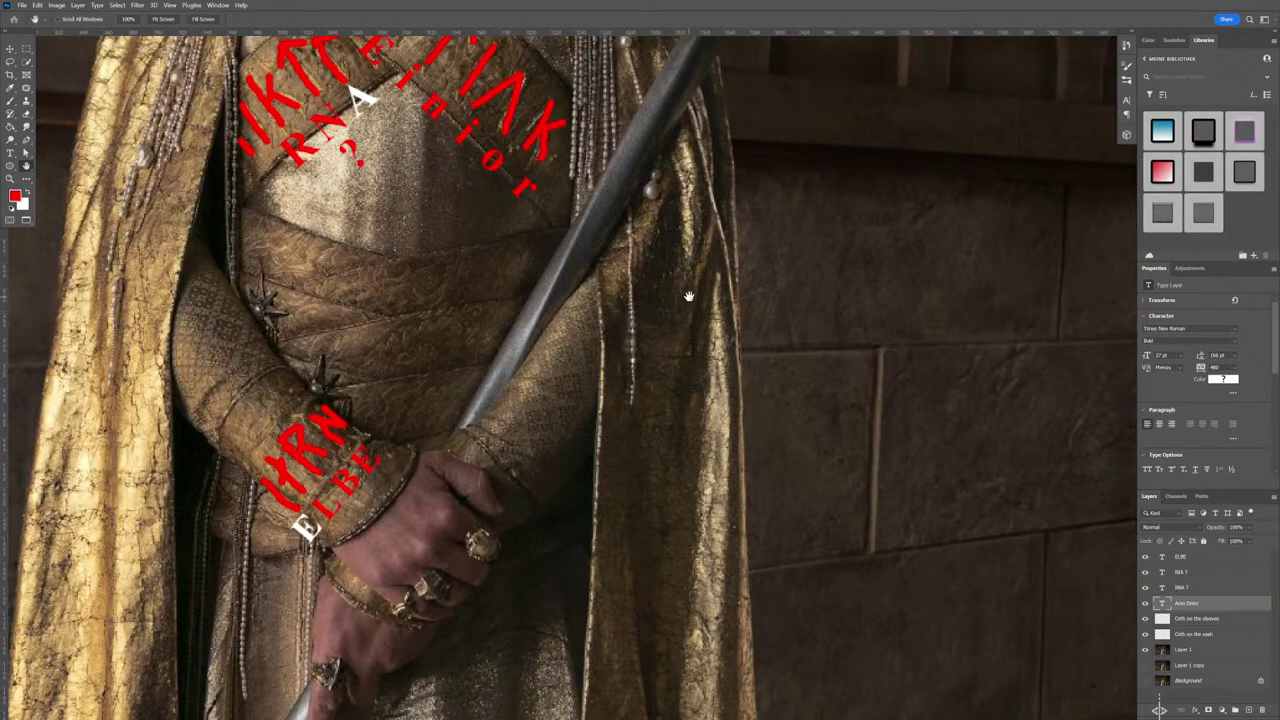
scroll(688, 296, "down", 2)
scroll(534, 389, "up", 6)
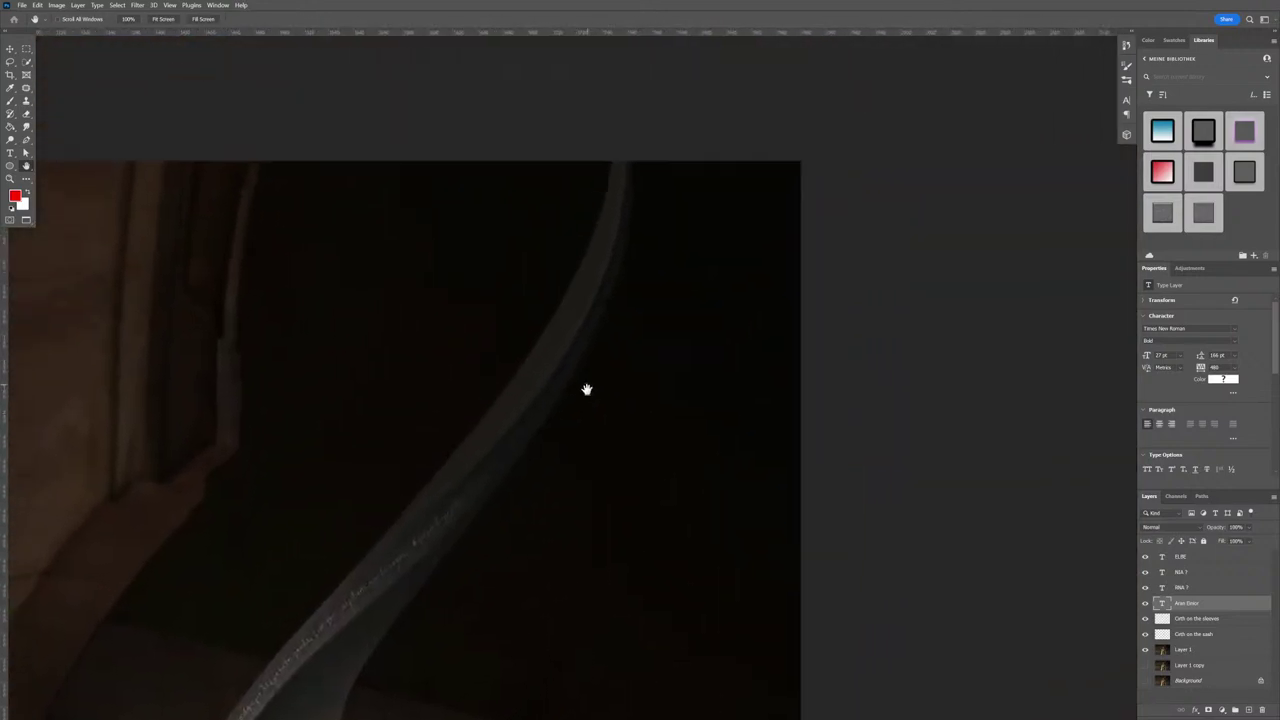
scroll(620, 280, "up", 4)
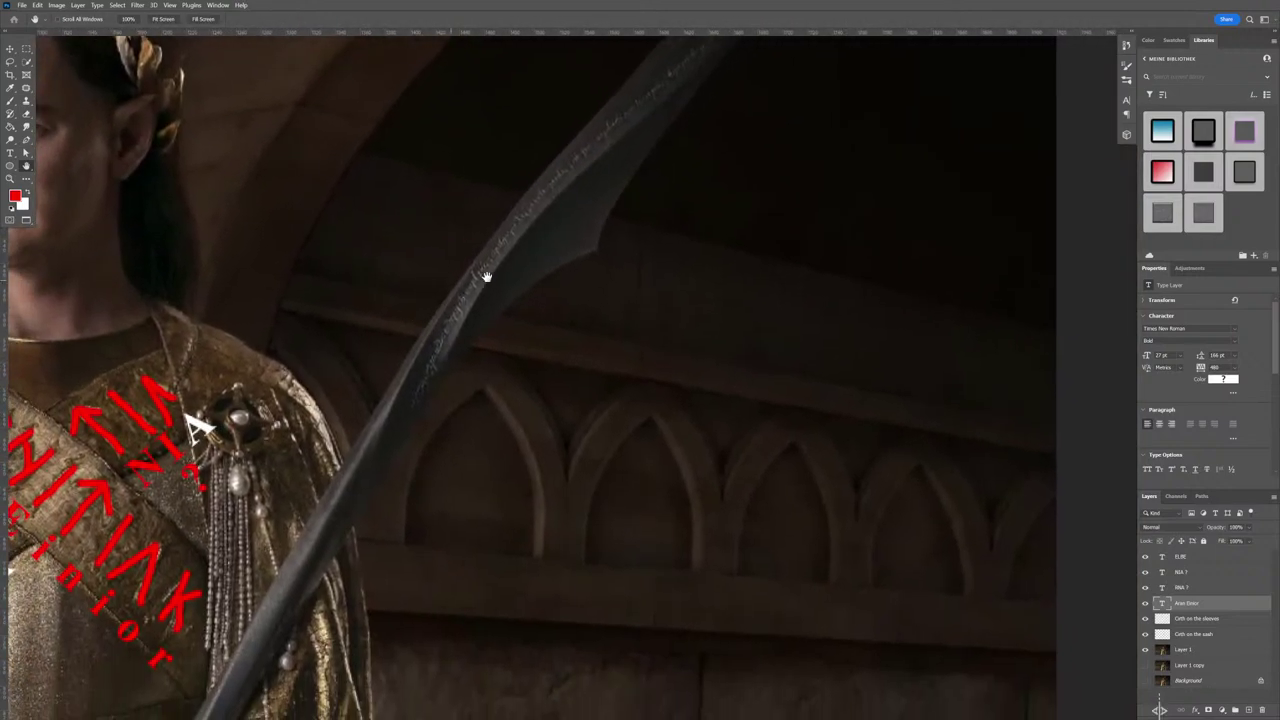
scroll(485, 277, "down", 8)
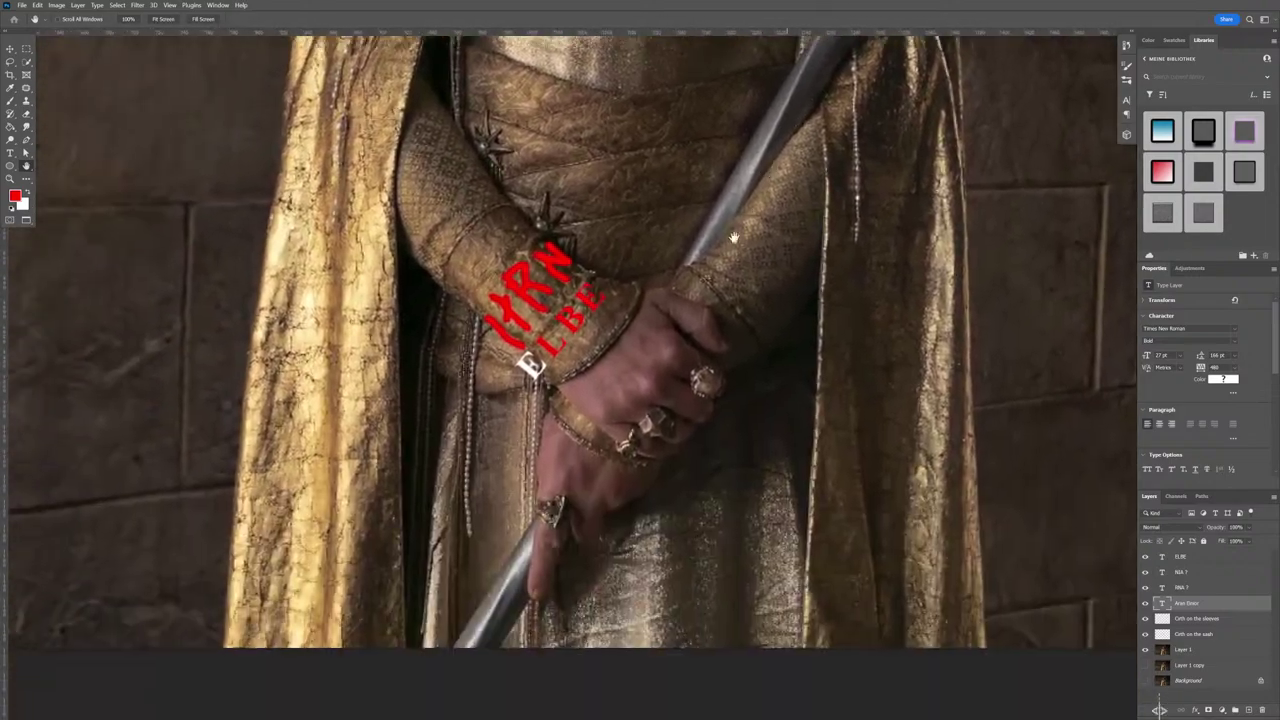
scroll(733, 237, "down", 4)
scroll(560, 311, "up", 6)
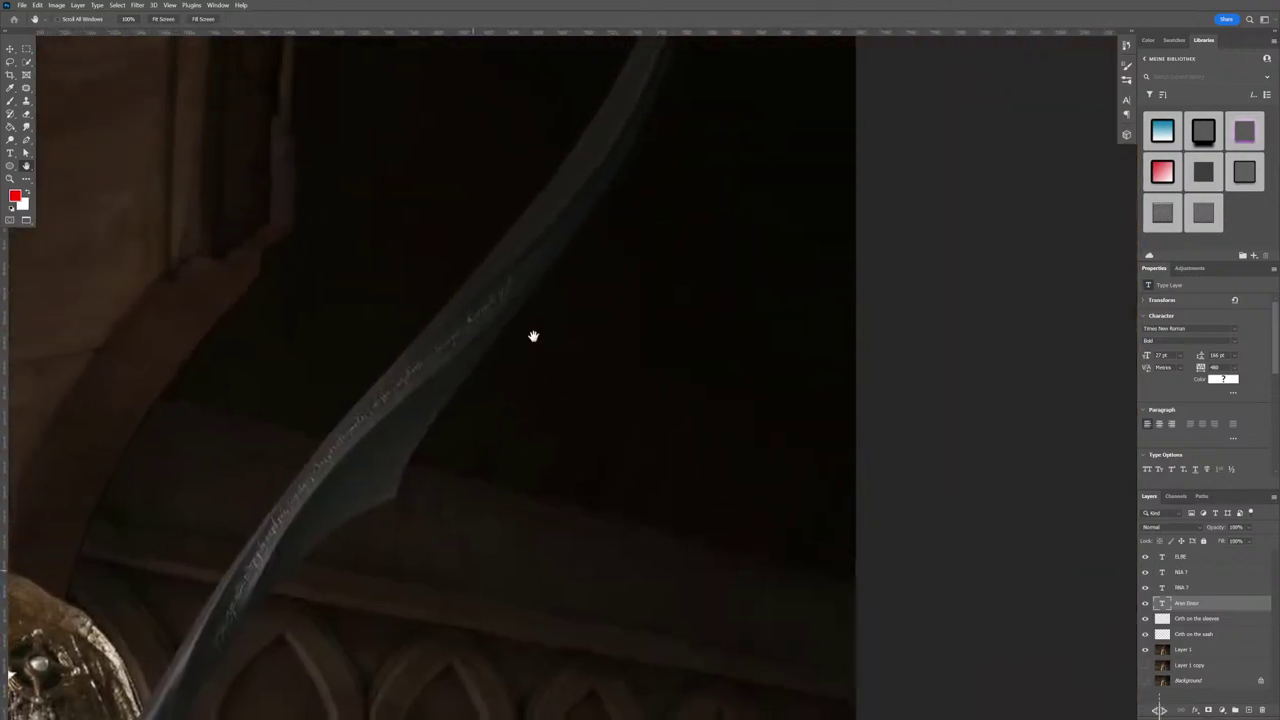
scroll(530, 350, "down", 3)
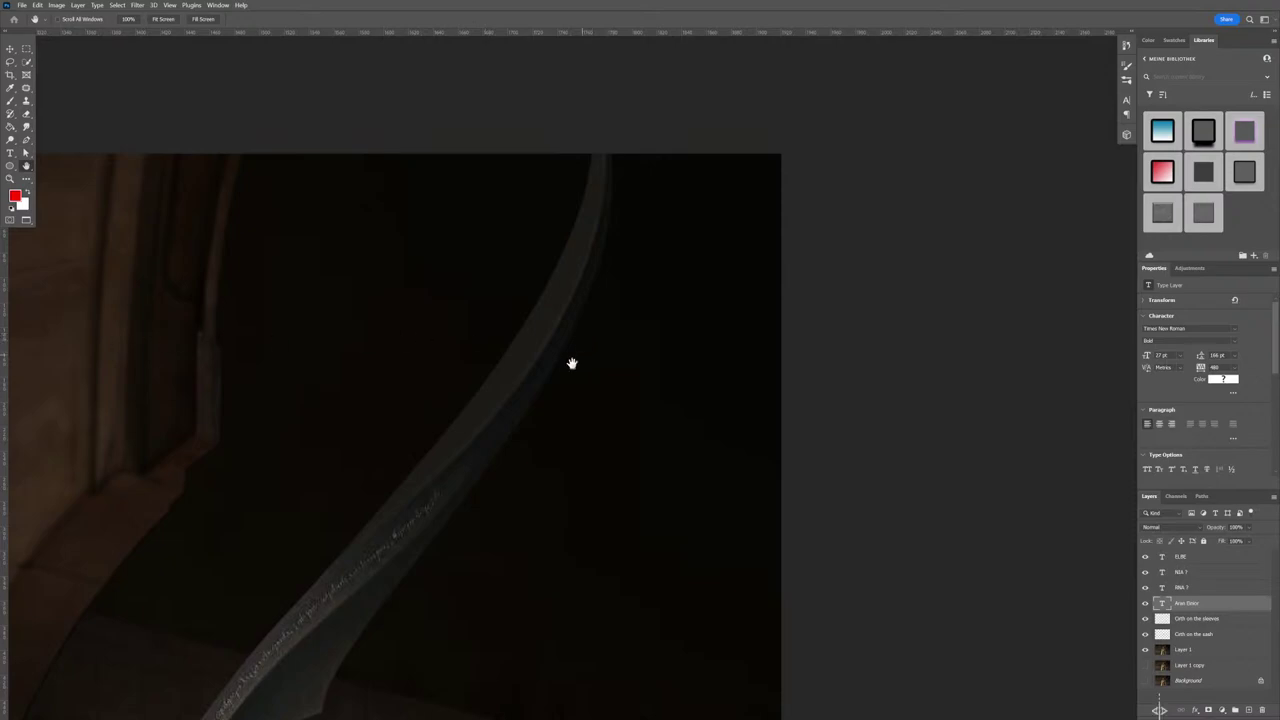
left_click_drag(505, 458, 647, 359)
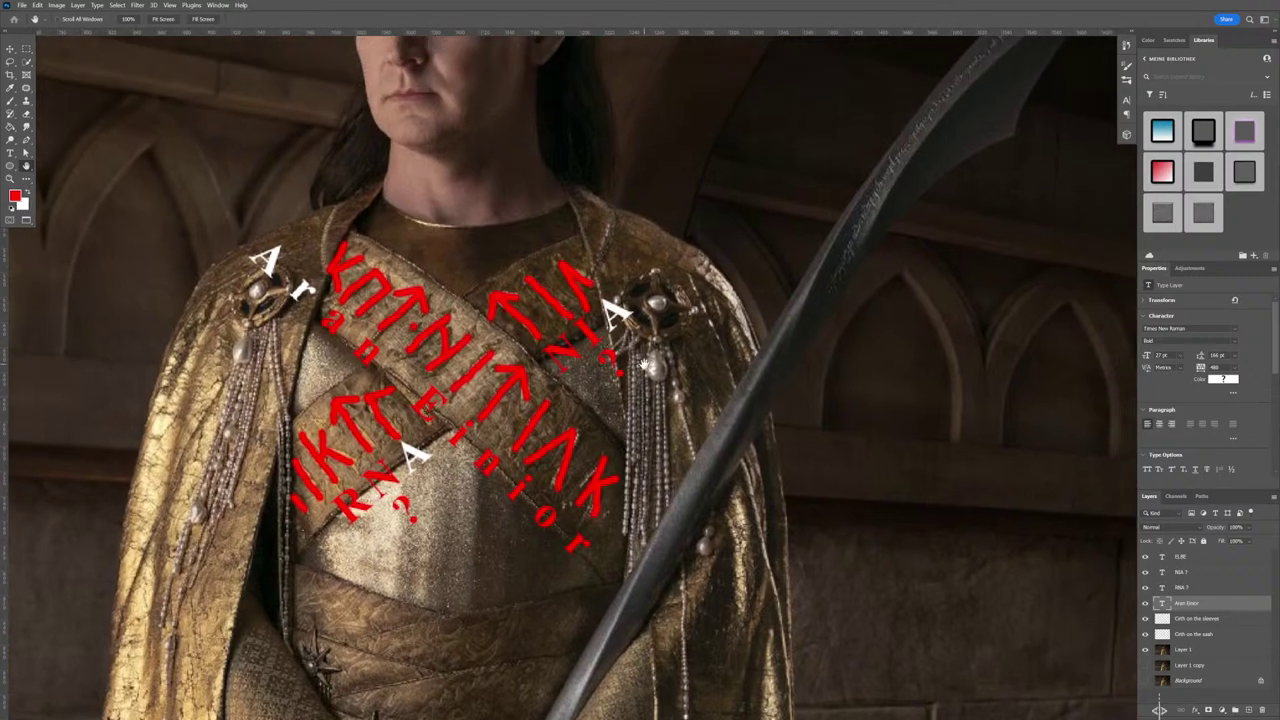
scroll(650, 380, "up", 5)
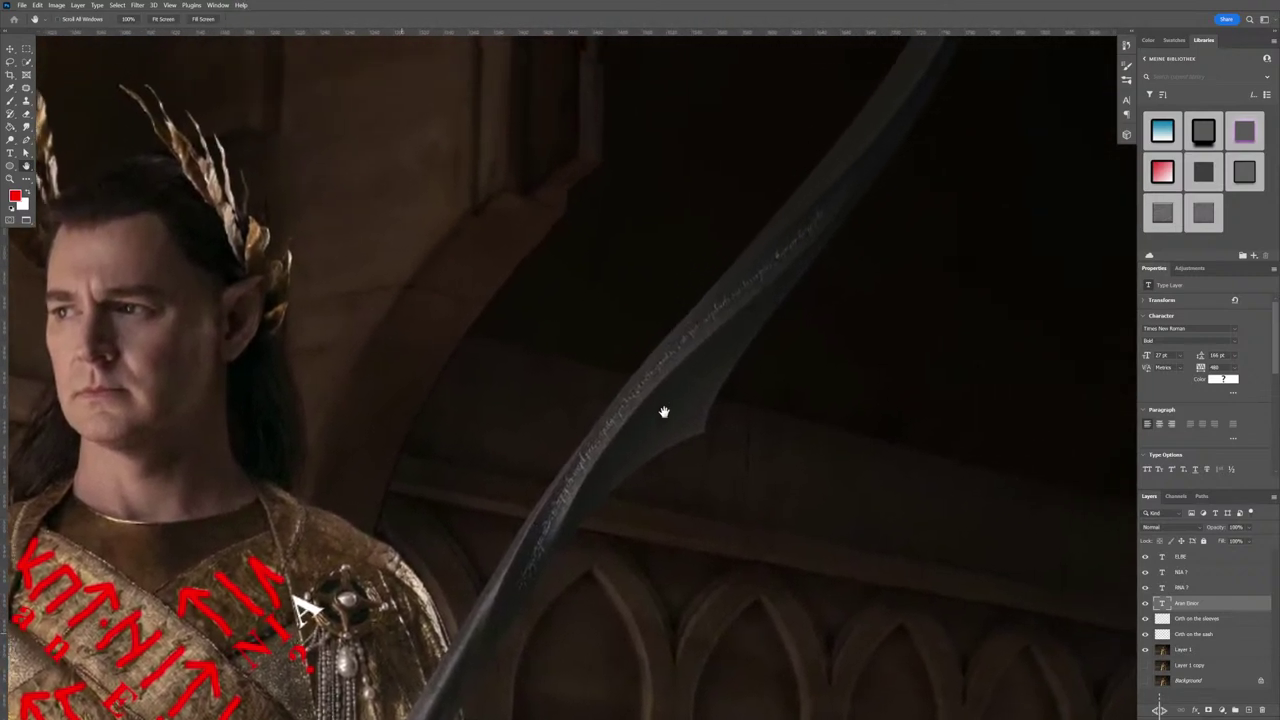
left_click_drag(664, 412, 659, 409)
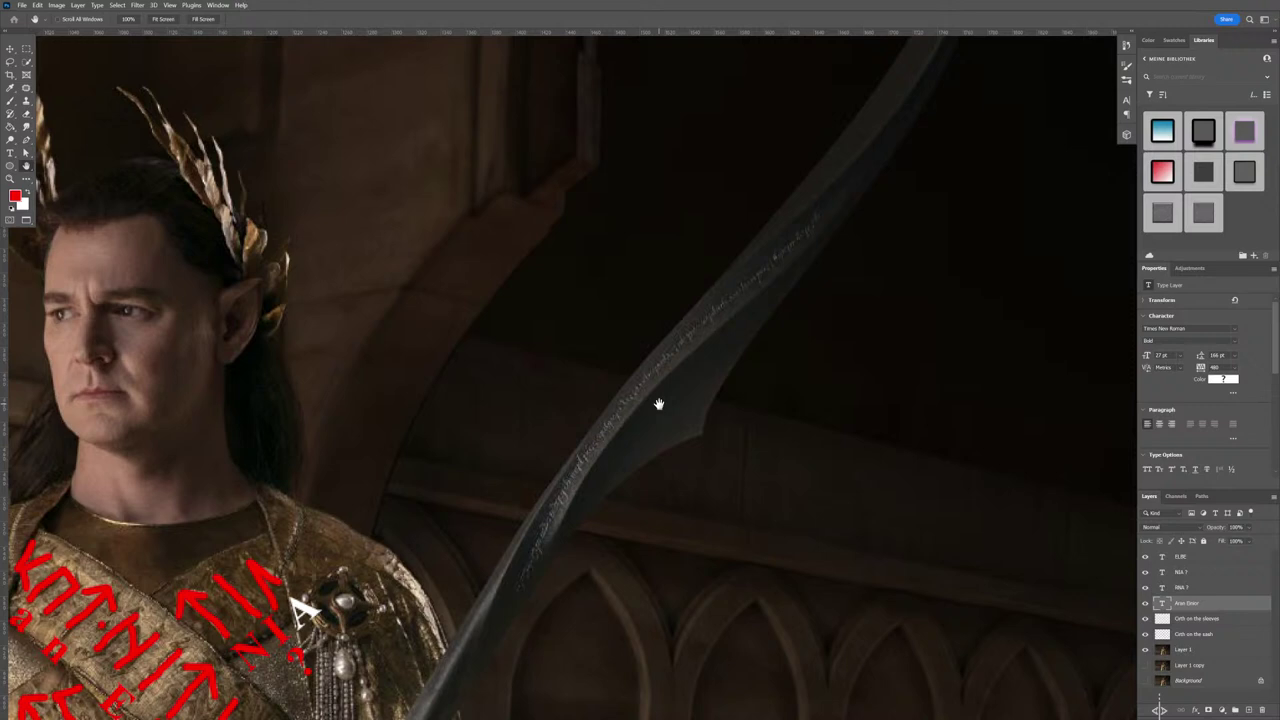
Look over the inscribed weapon from the blade tip down to the hands at its shaft.
left_click_drag(717, 363, 680, 420)
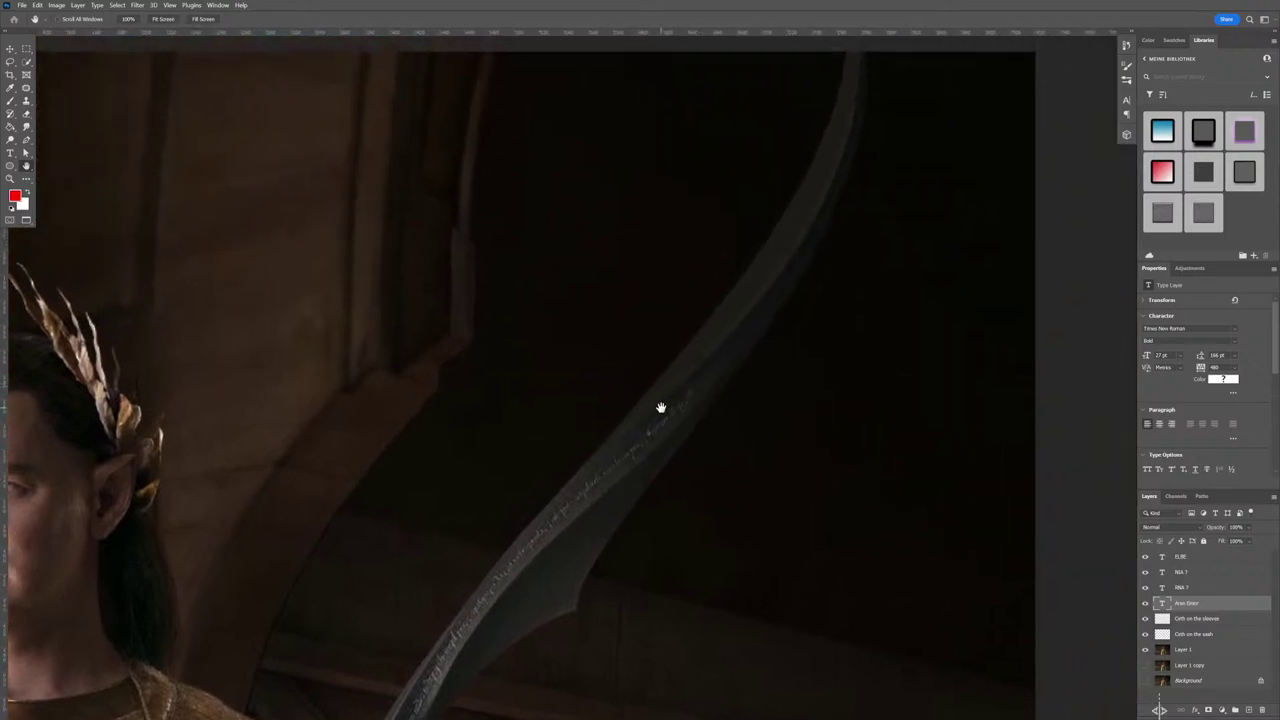
left_click_drag(782, 350, 729, 349)
left_click_drag(686, 386, 634, 240)
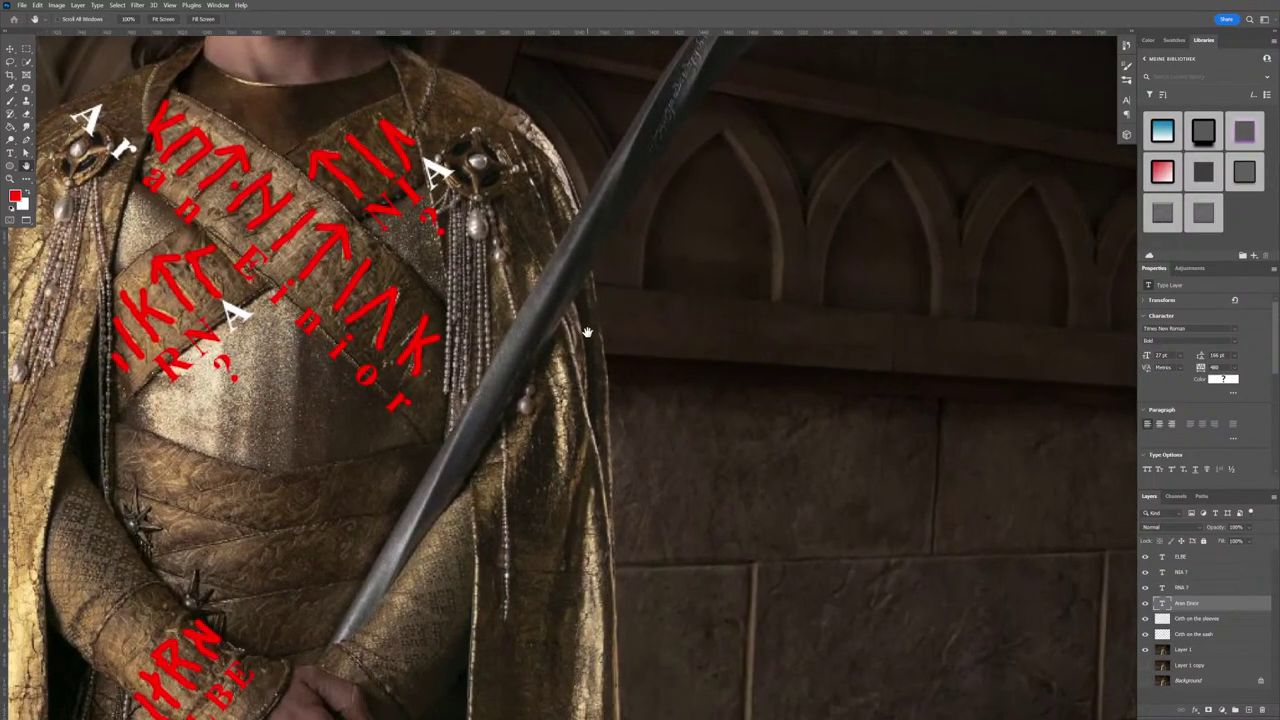
left_click_drag(586, 331, 646, 274)
scroll(648, 280, "down", 5)
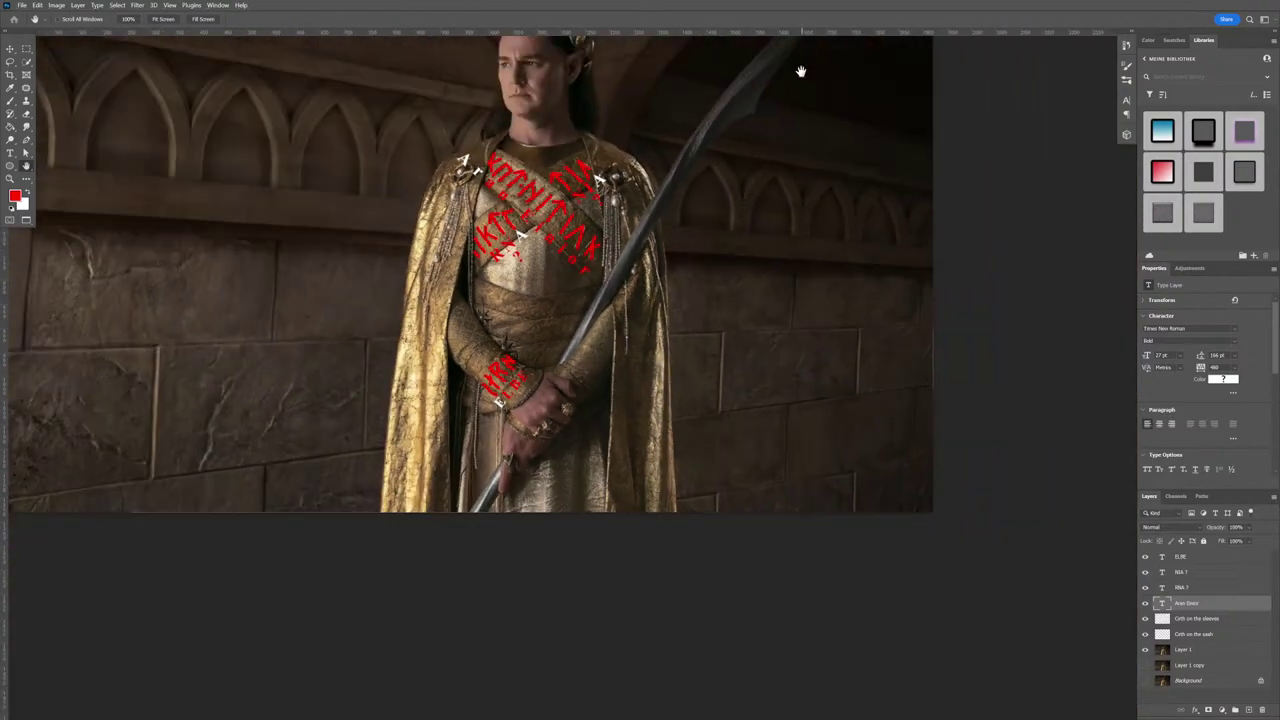
left_click_drag(800, 71, 700, 223)
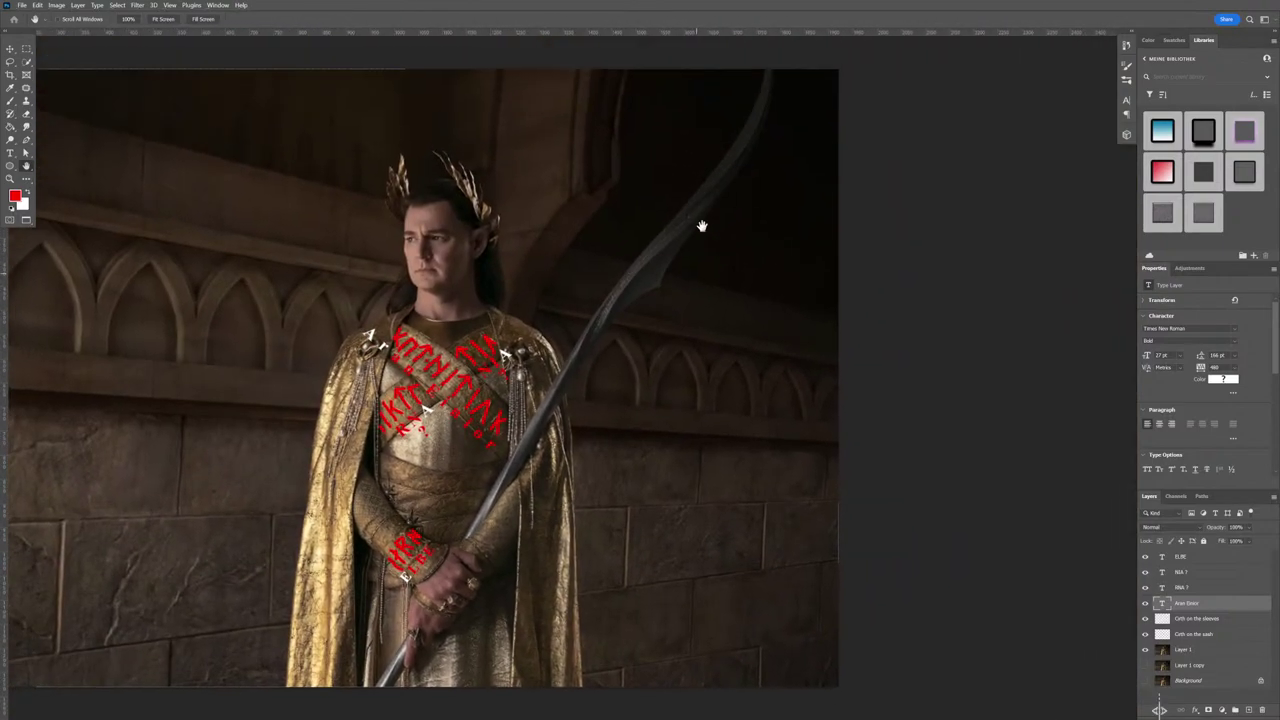
Examine the blade's engraved lettering beside the pointed spur, from pixel level out to a readable size.
scroll(563, 386, "up", 5)
scroll(556, 436, "up", 5)
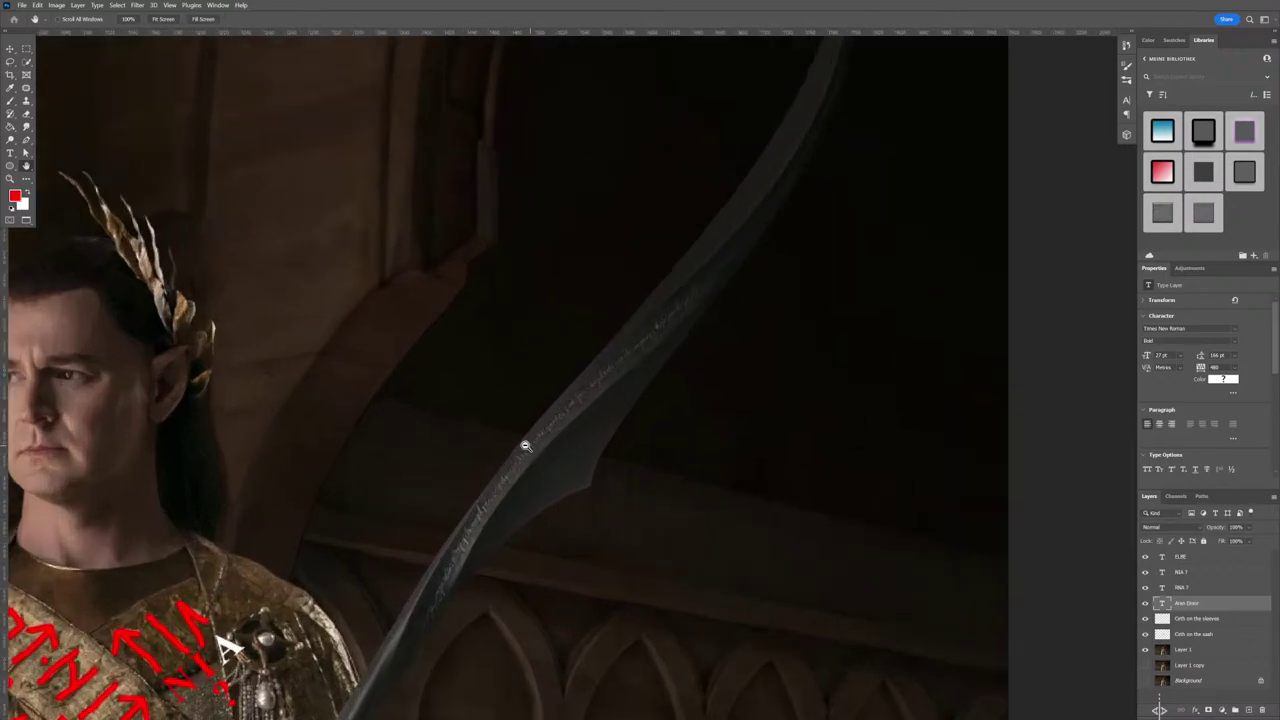
scroll(545, 436, "up", 5)
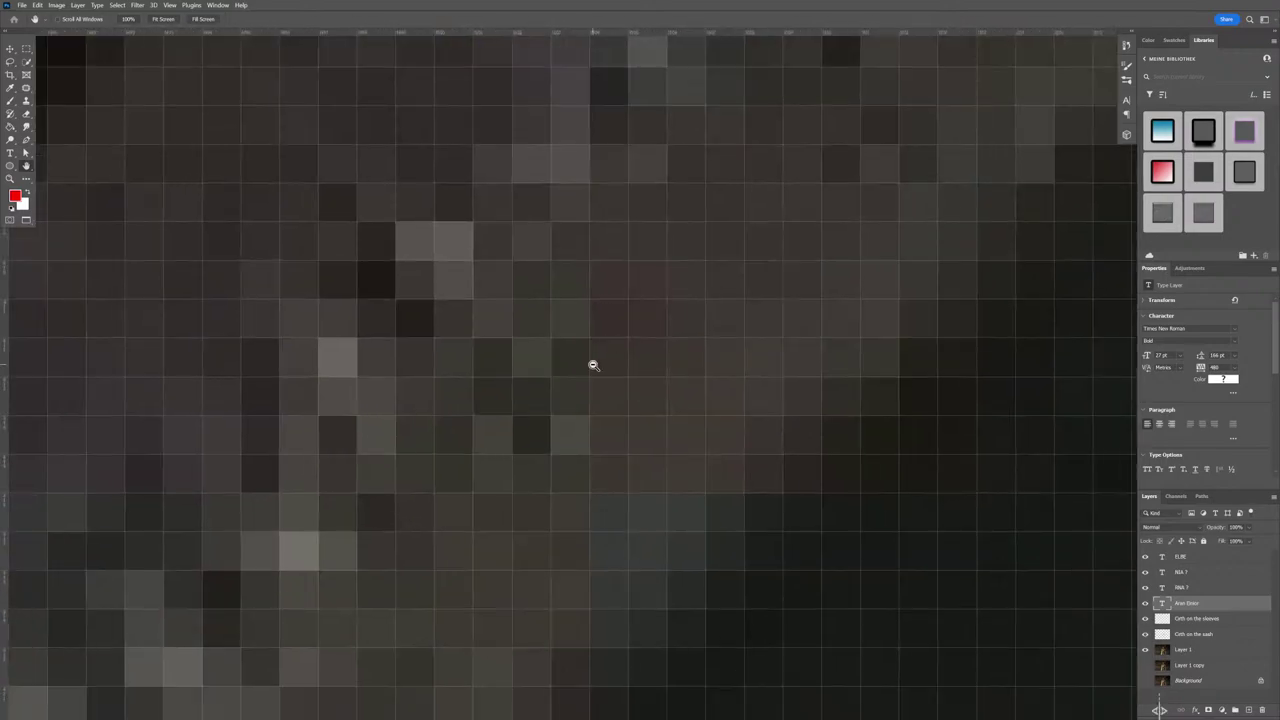
scroll(591, 363, "down", 3)
scroll(592, 363, "down", 3)
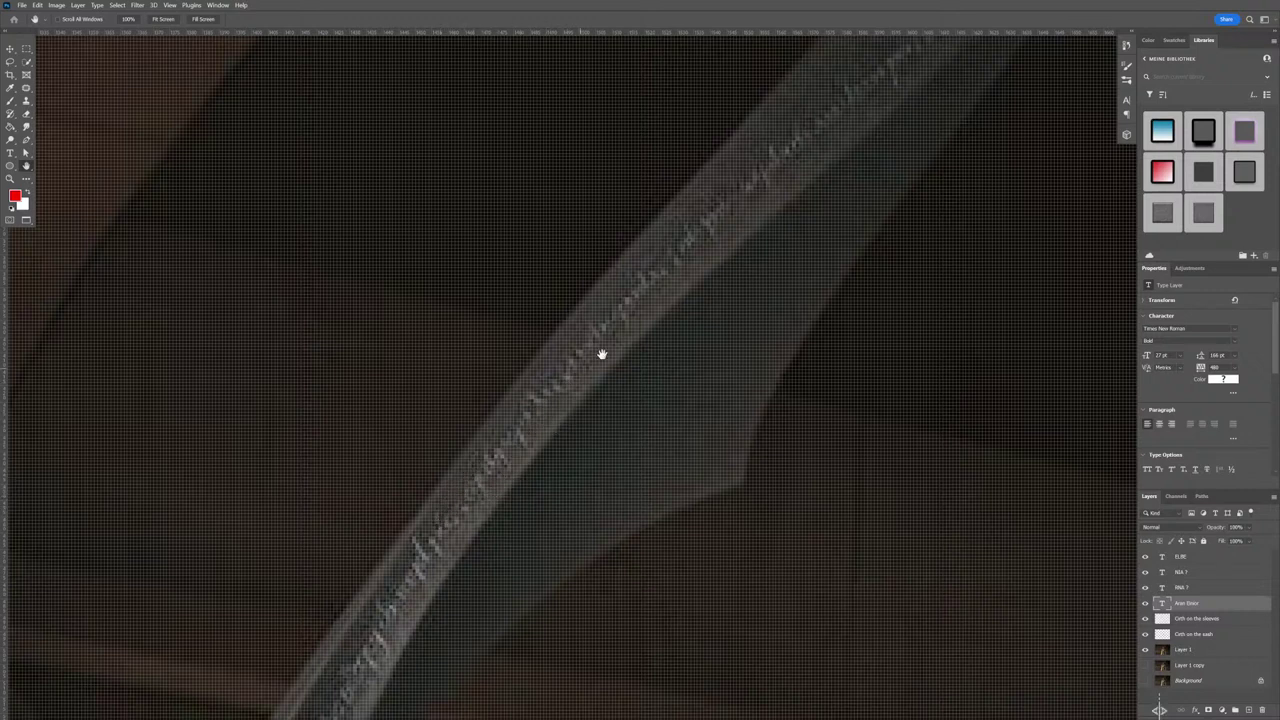
scroll(769, 183, "down", 2)
scroll(731, 300, "down", 2)
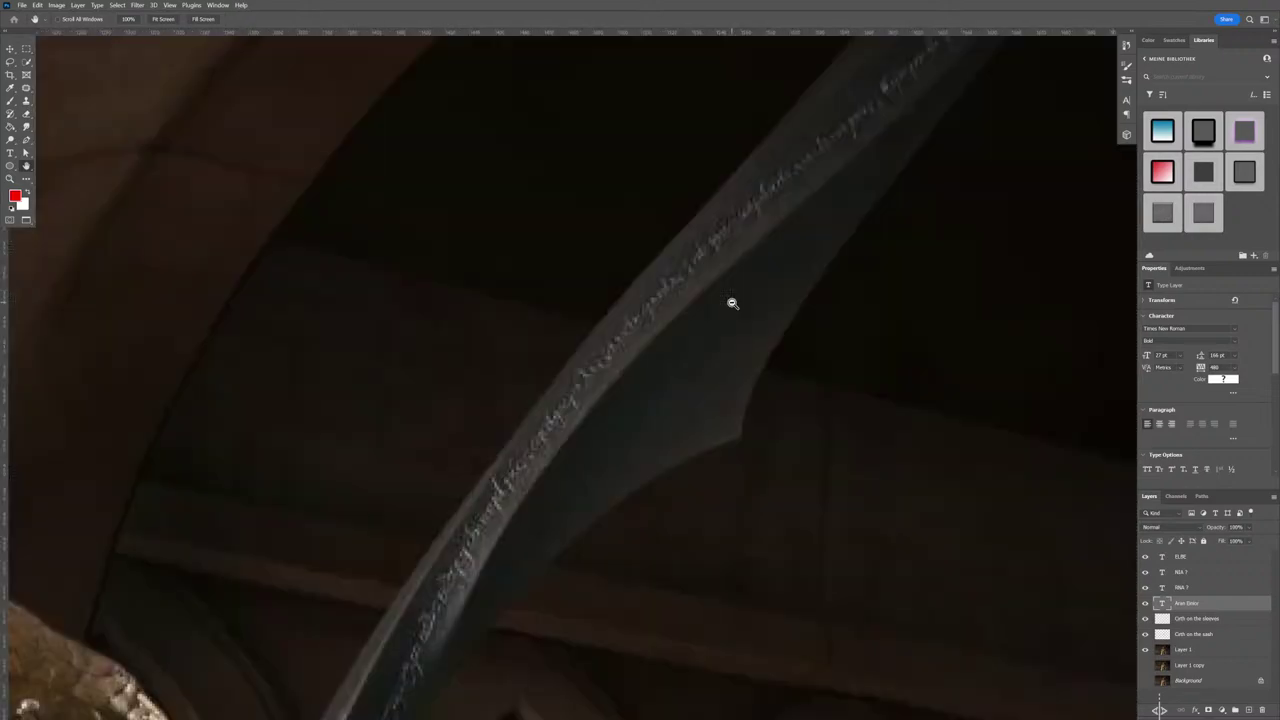
Compare the style of the blade's inscription with the traced runes and transliterations on the crossed sash and sleeve cuff.
scroll(720, 349, "down", 4)
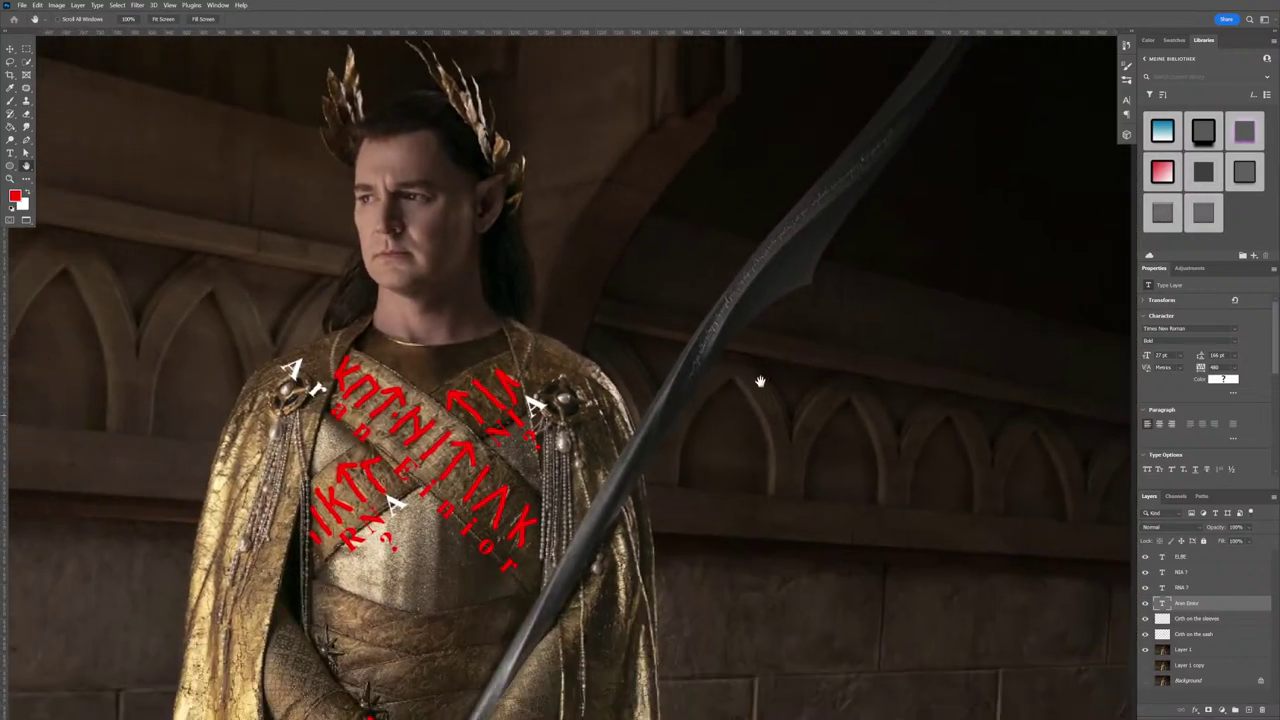
scroll(716, 388, "up", 2)
left_click_drag(716, 388, 678, 406)
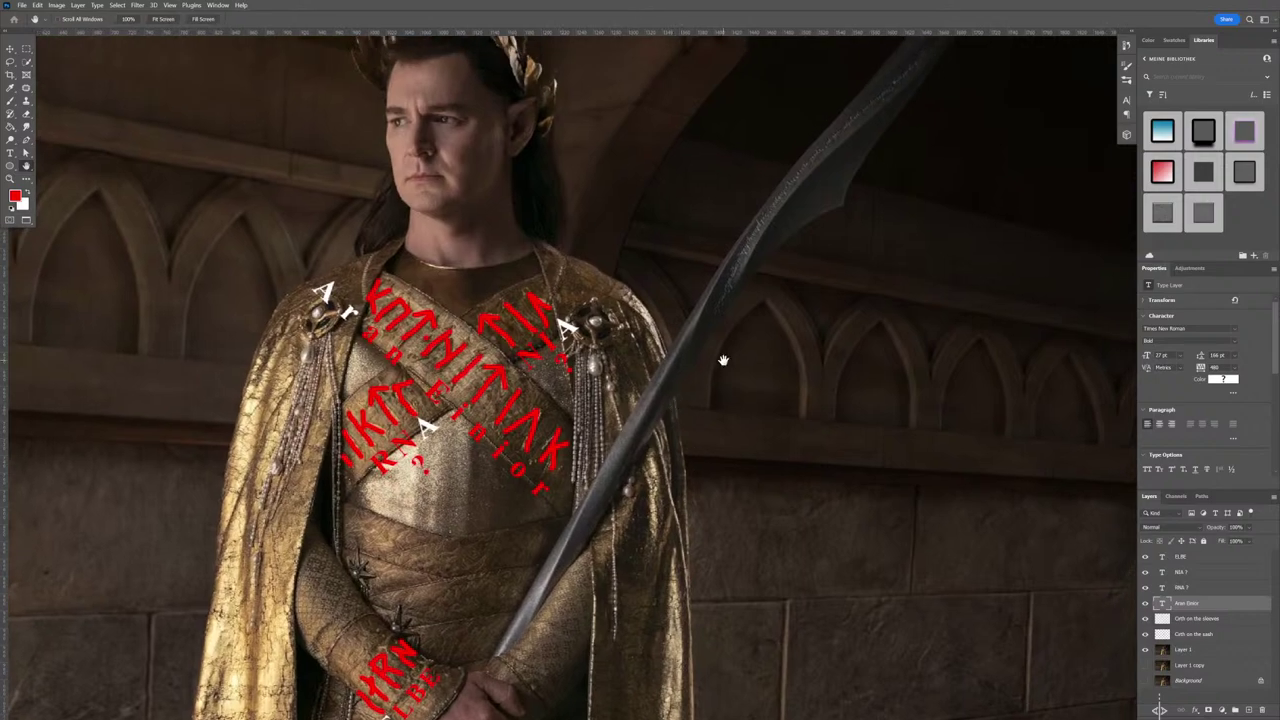
scroll(723, 360, "up", 5)
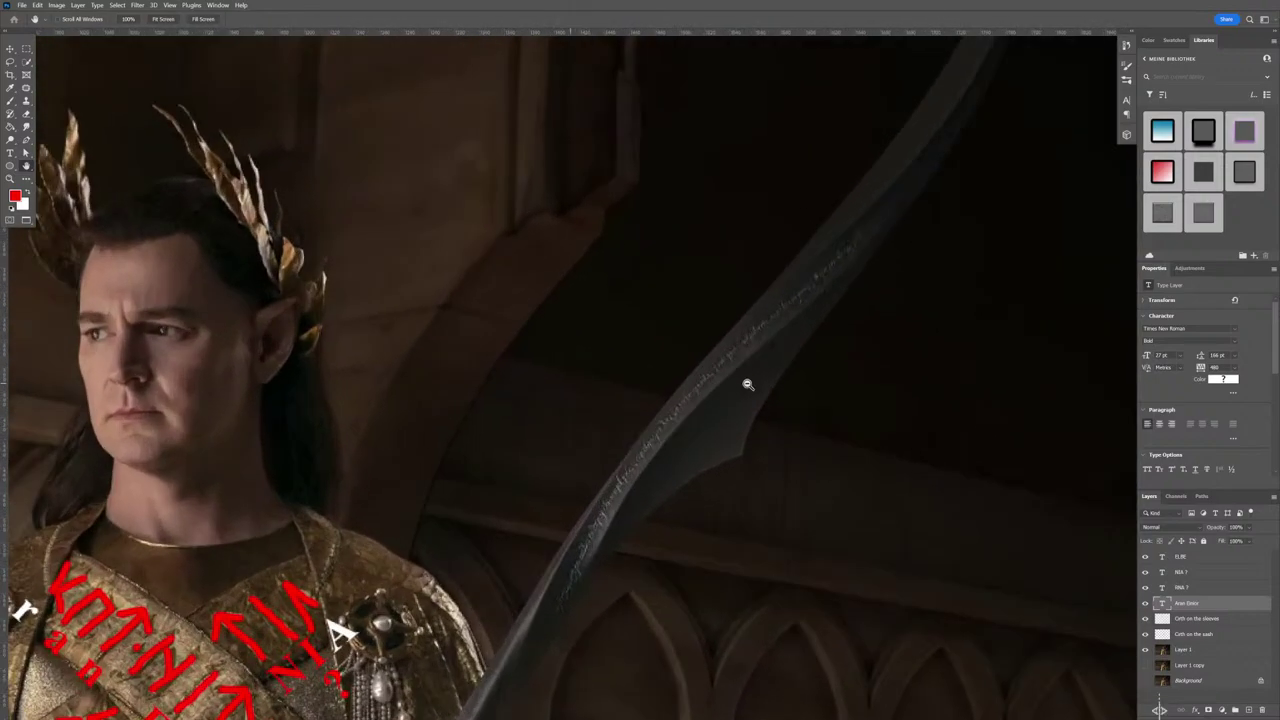
scroll(747, 384, "up", 3)
scroll(731, 380, "down", 6)
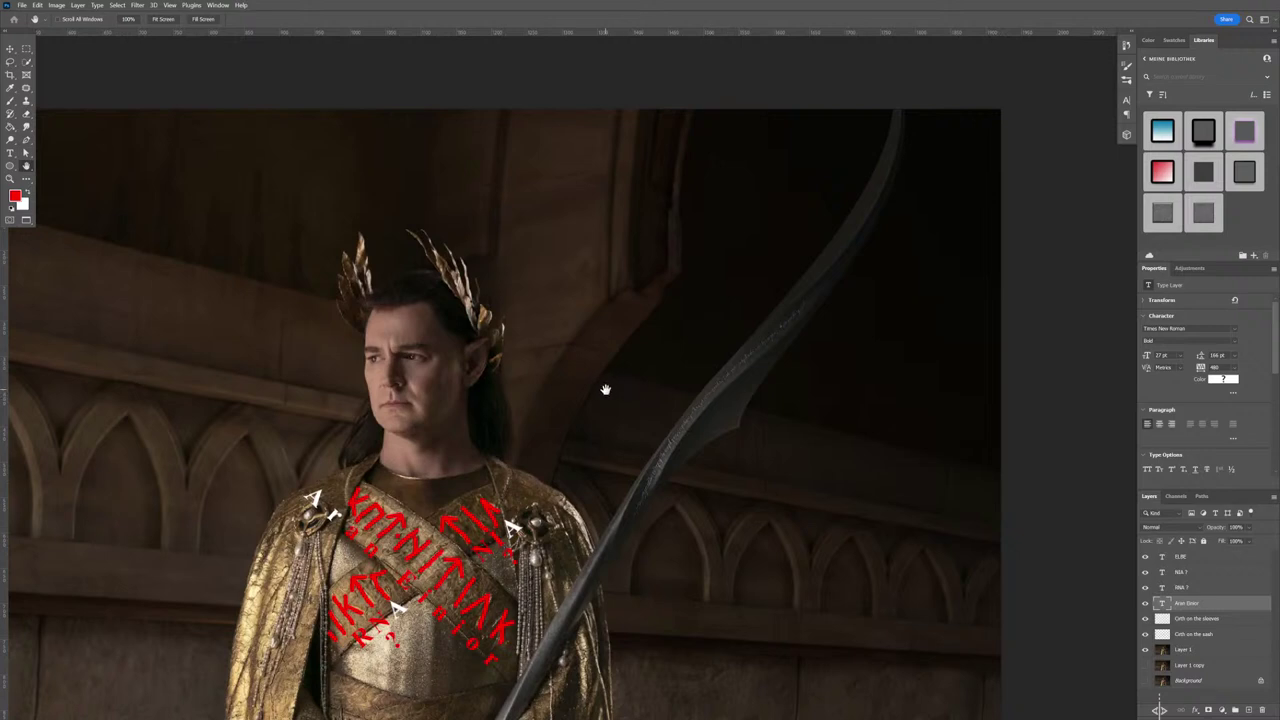
scroll(590, 392, "down", 5)
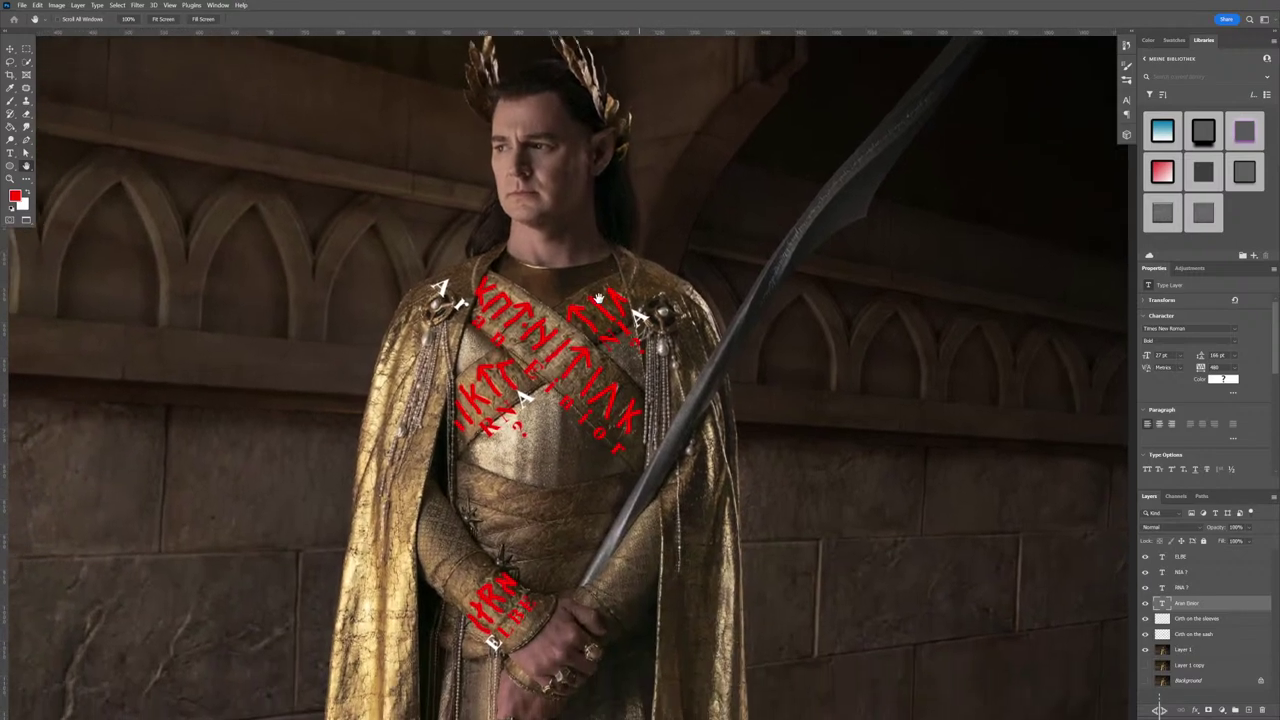
scroll(590, 383, "down", 1)
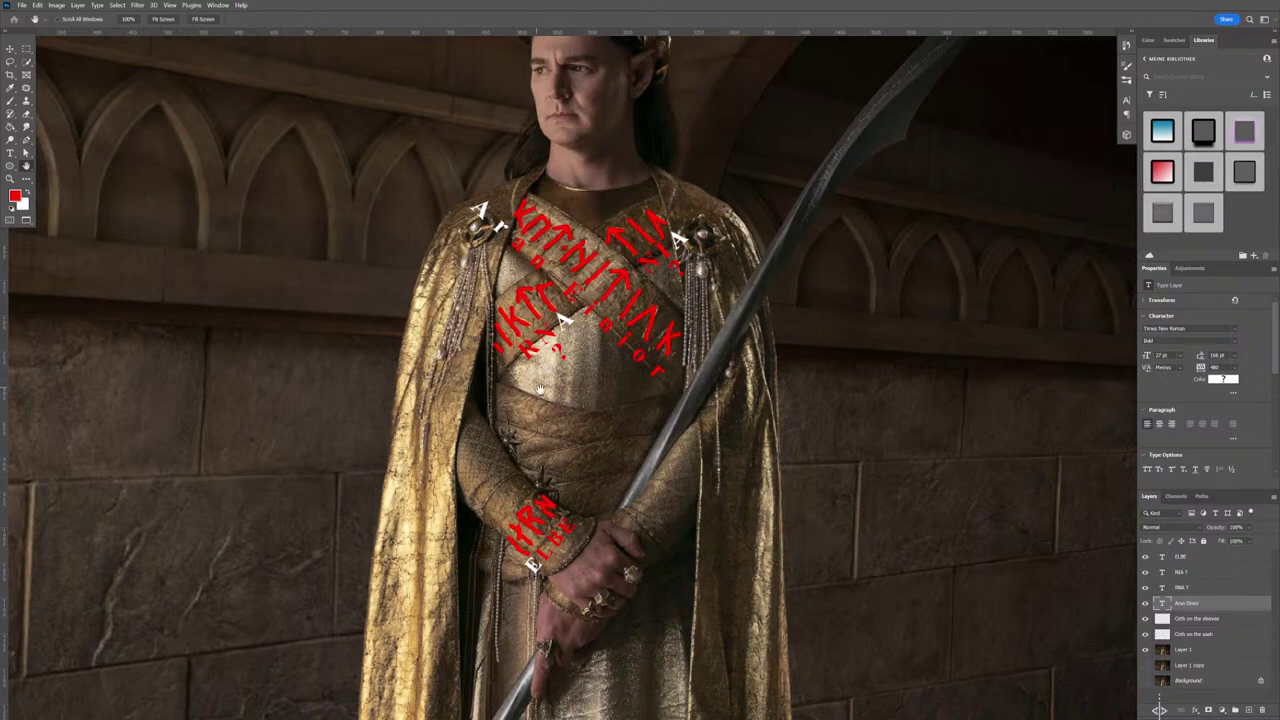
scroll(561, 378, "up", 5)
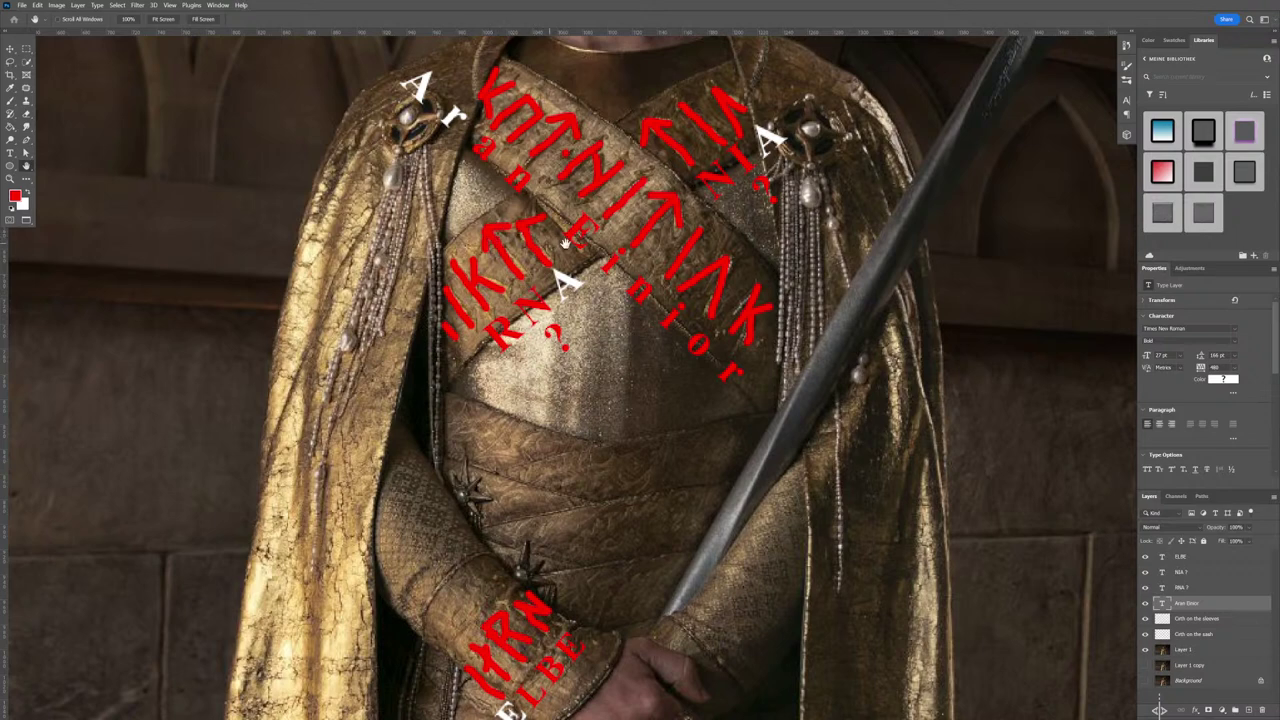
Hide the Cirth on the sleeves and Cirth on the sash layers, keeping the photo in Layer 1 shown.
left_click(1146, 618)
left_click(1146, 618)
left_click(1146, 618)
left_click(1146, 649)
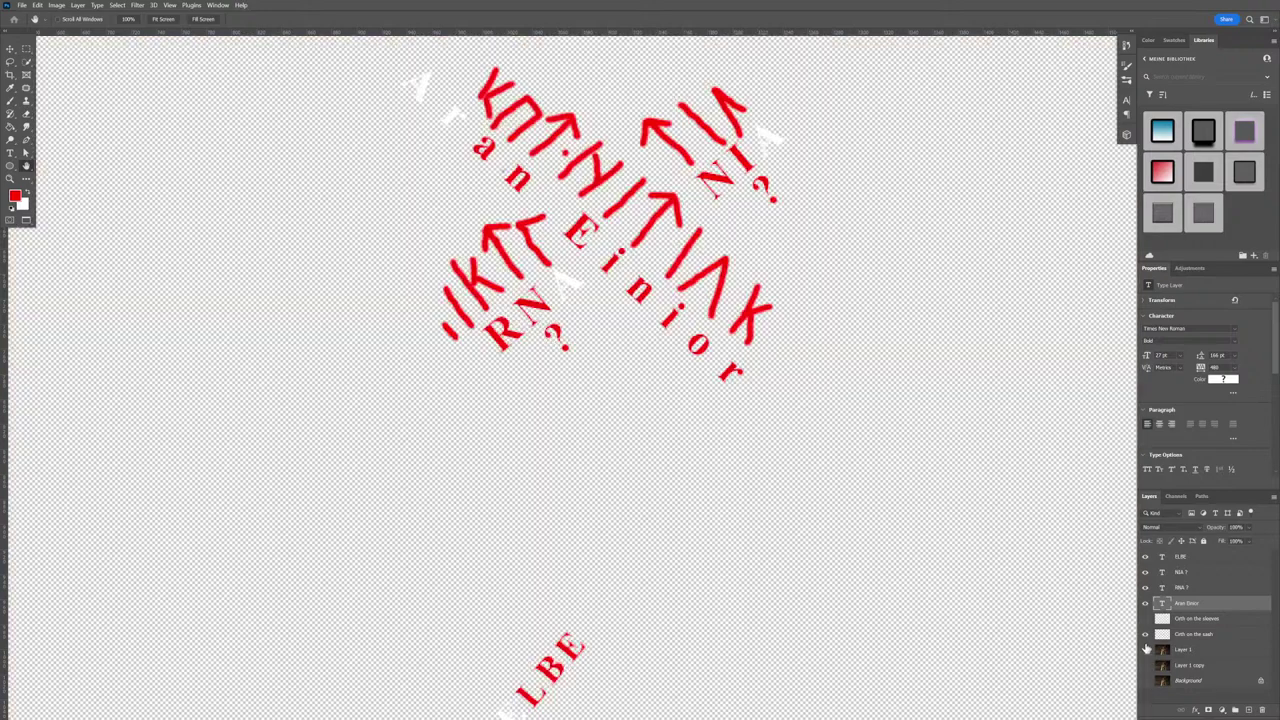
left_click(1146, 633)
left_click(1146, 649)
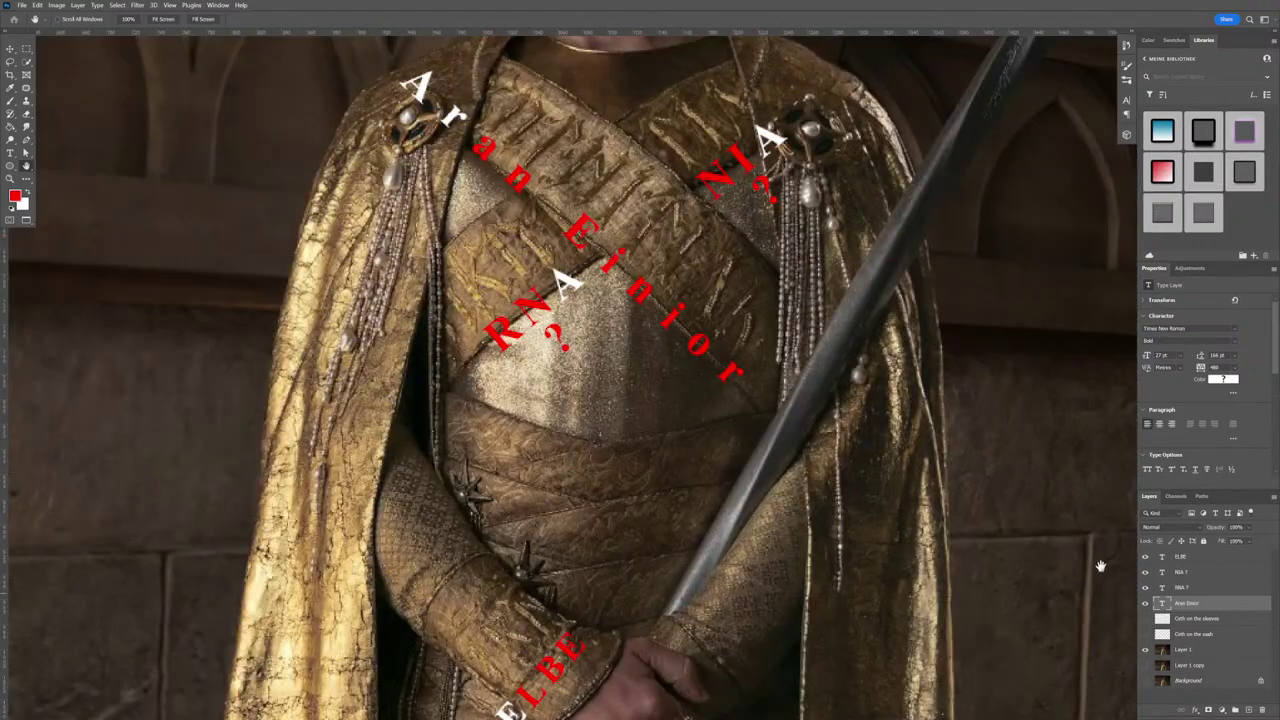
Examine the uncovered embossed runes on the upper sash band above the NI transliteration, then the whole crossed sash.
scroll(655, 131, "up", 10)
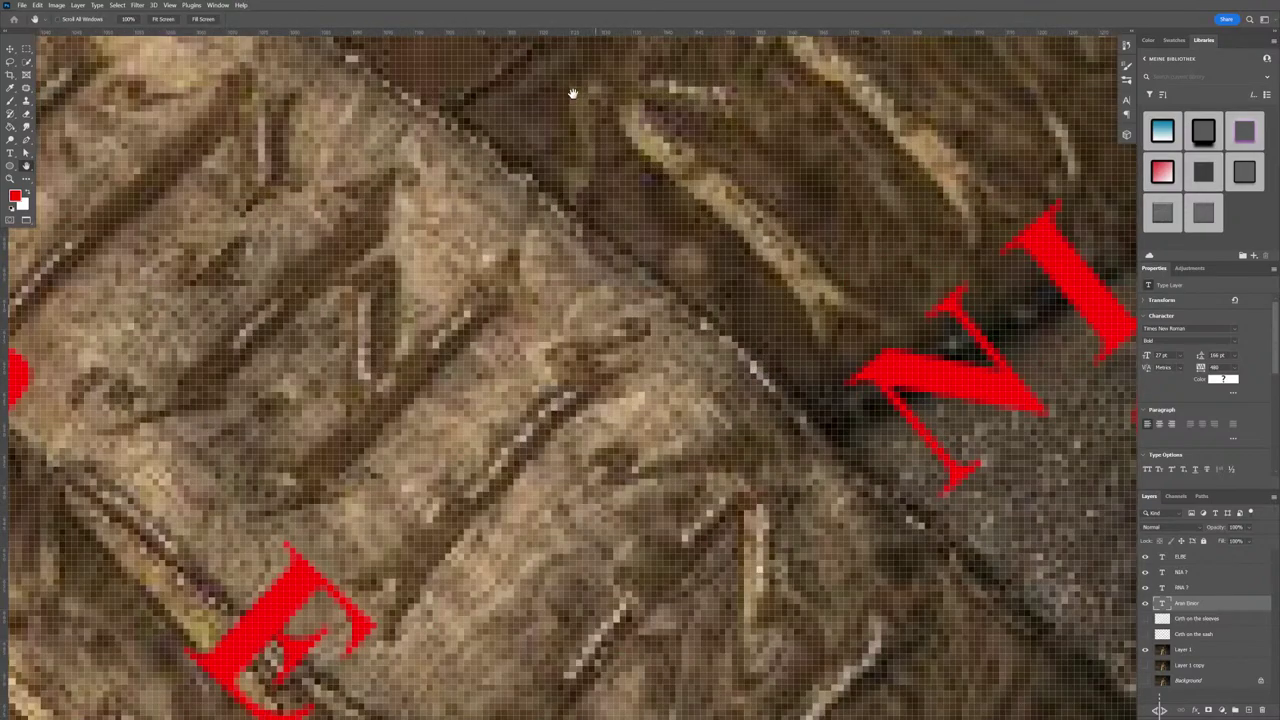
scroll(712, 178, "up", 1)
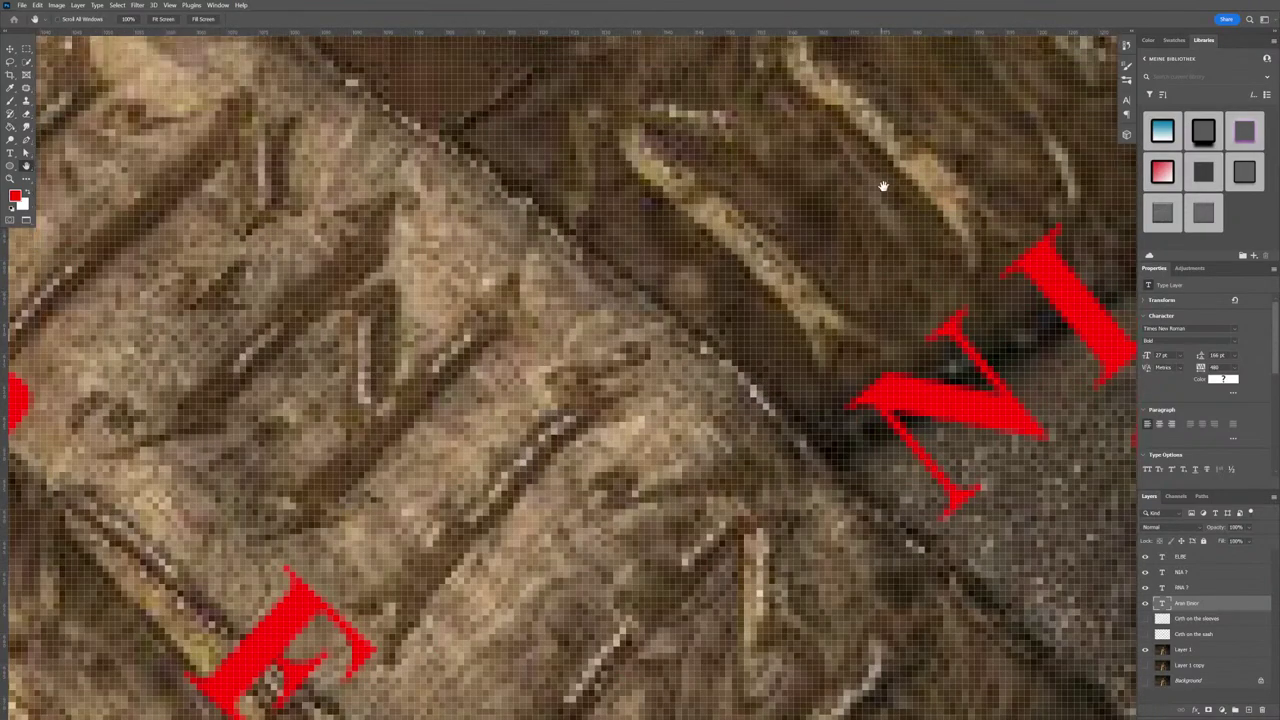
scroll(890, 180, "up", 8)
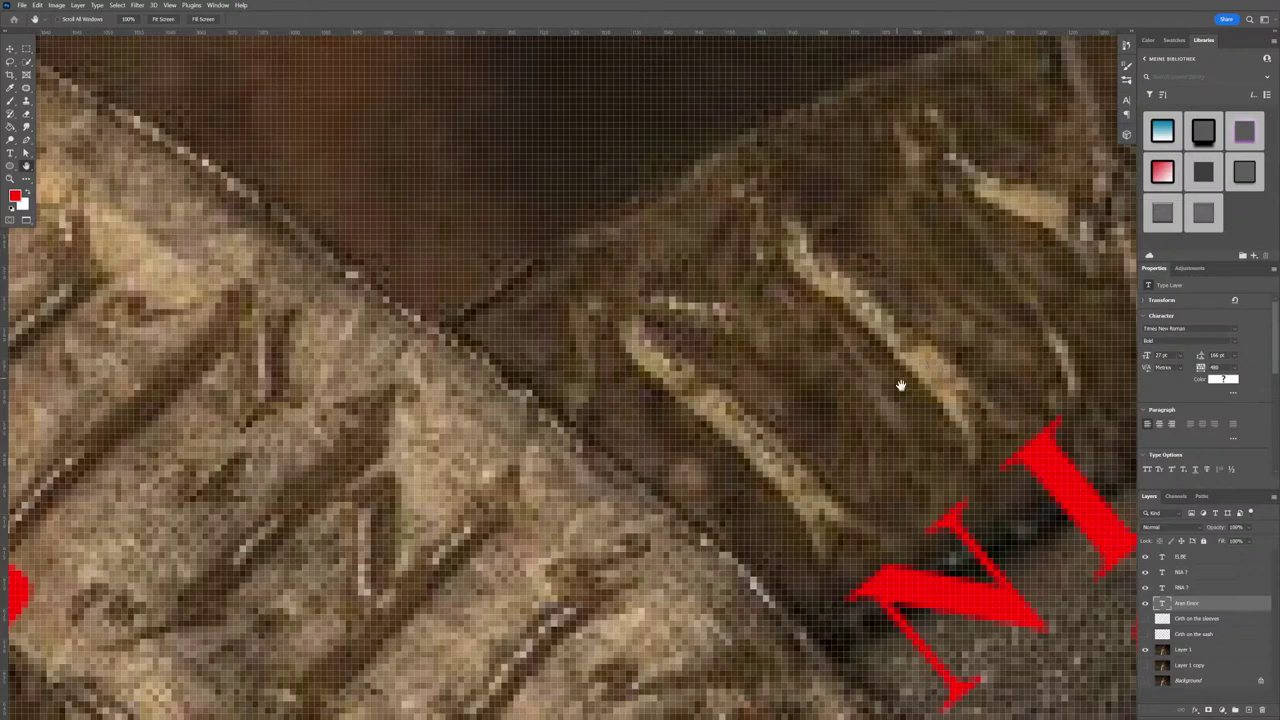
scroll(903, 440, "down", 6)
scroll(830, 332, "down", 5)
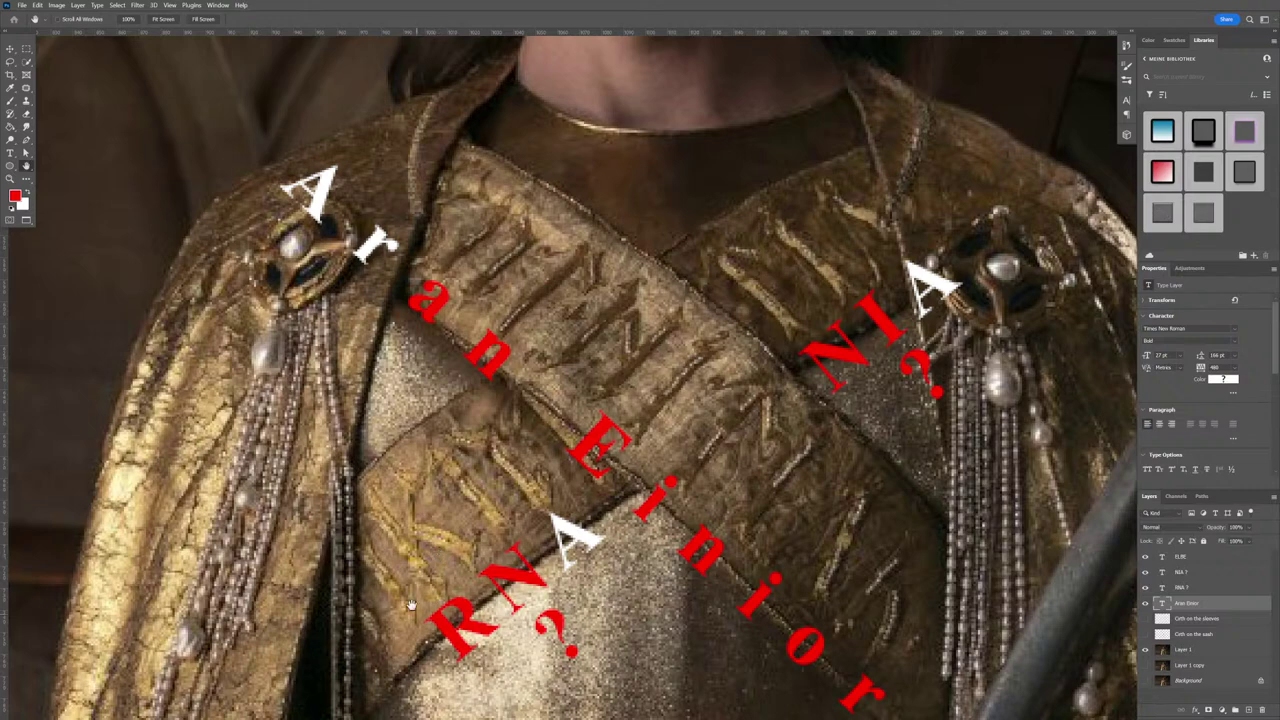
Show the Cirth on the sash layer again and replace the white A after NI with E.
left_click(1148, 634)
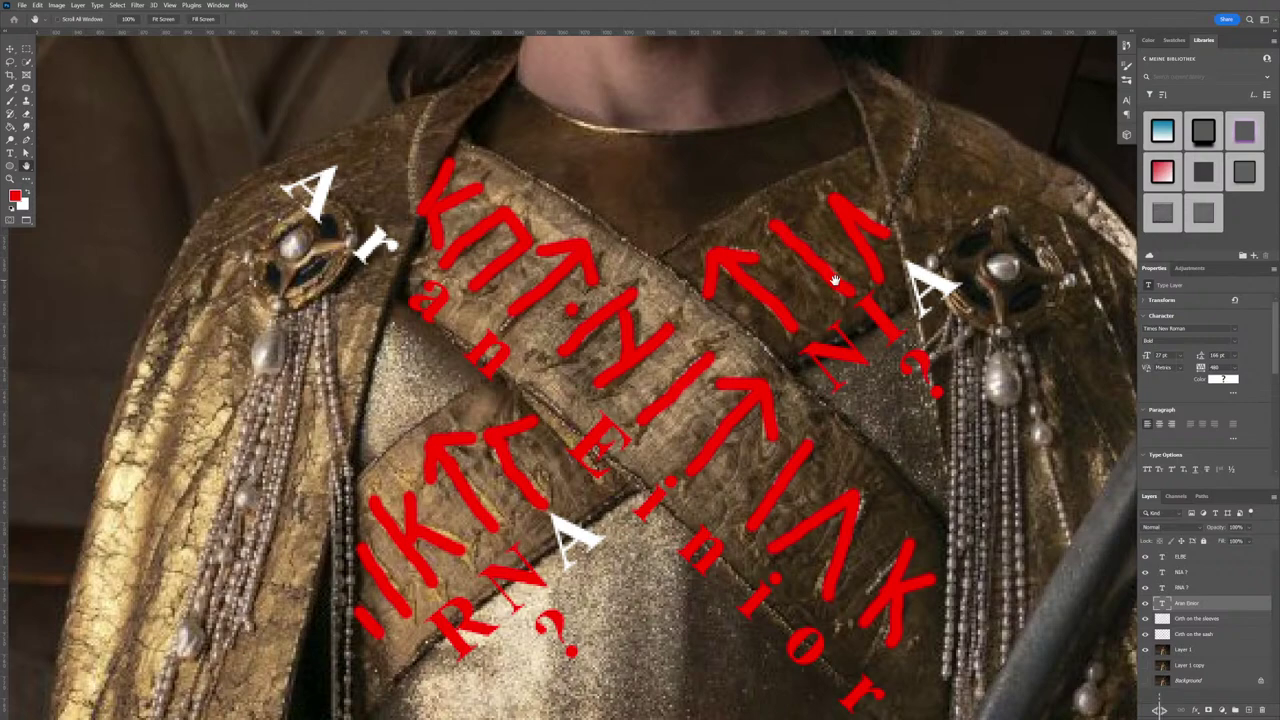
key("t")
double_click(918, 285)
type("E")
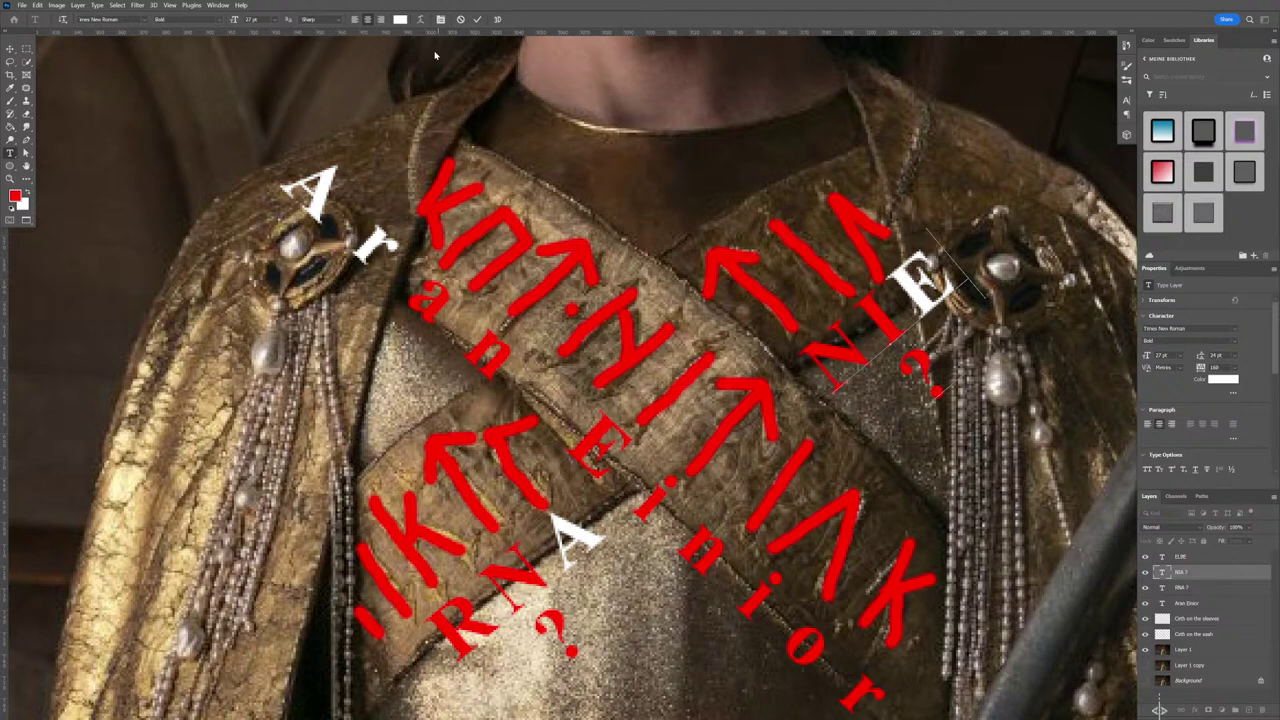
left_click(477, 19)
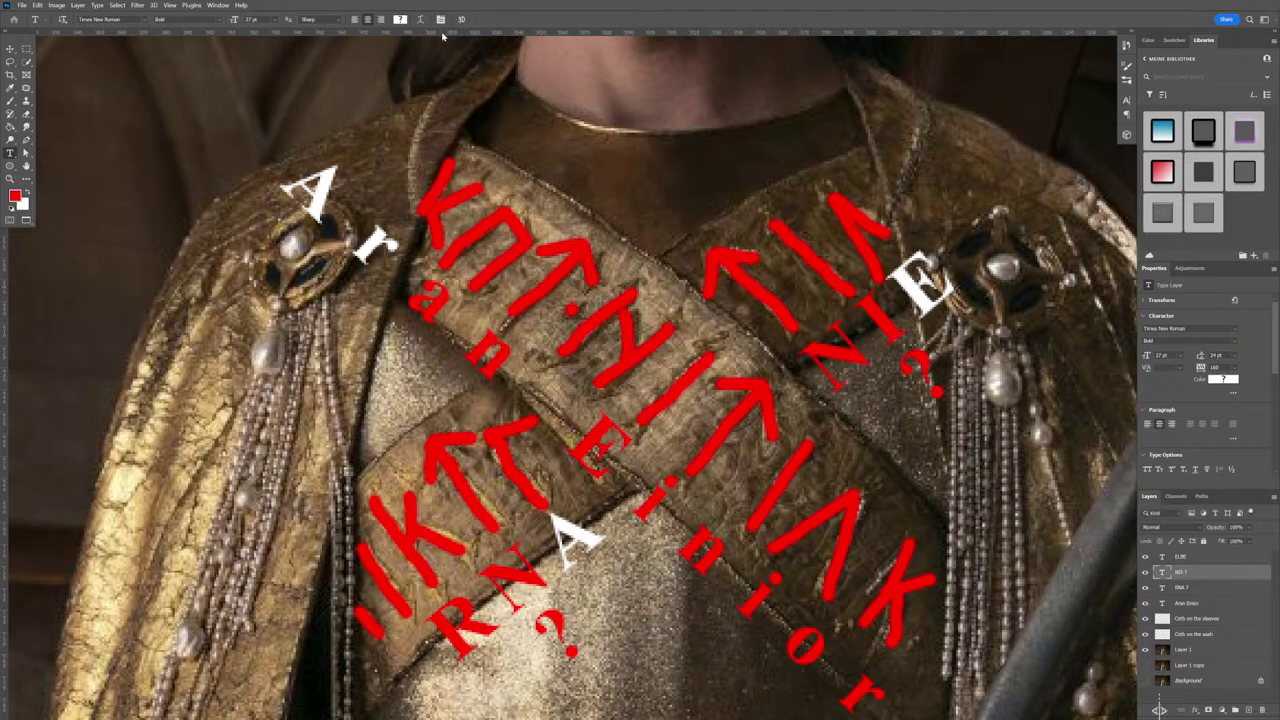
scroll(544, 479, "down", 3)
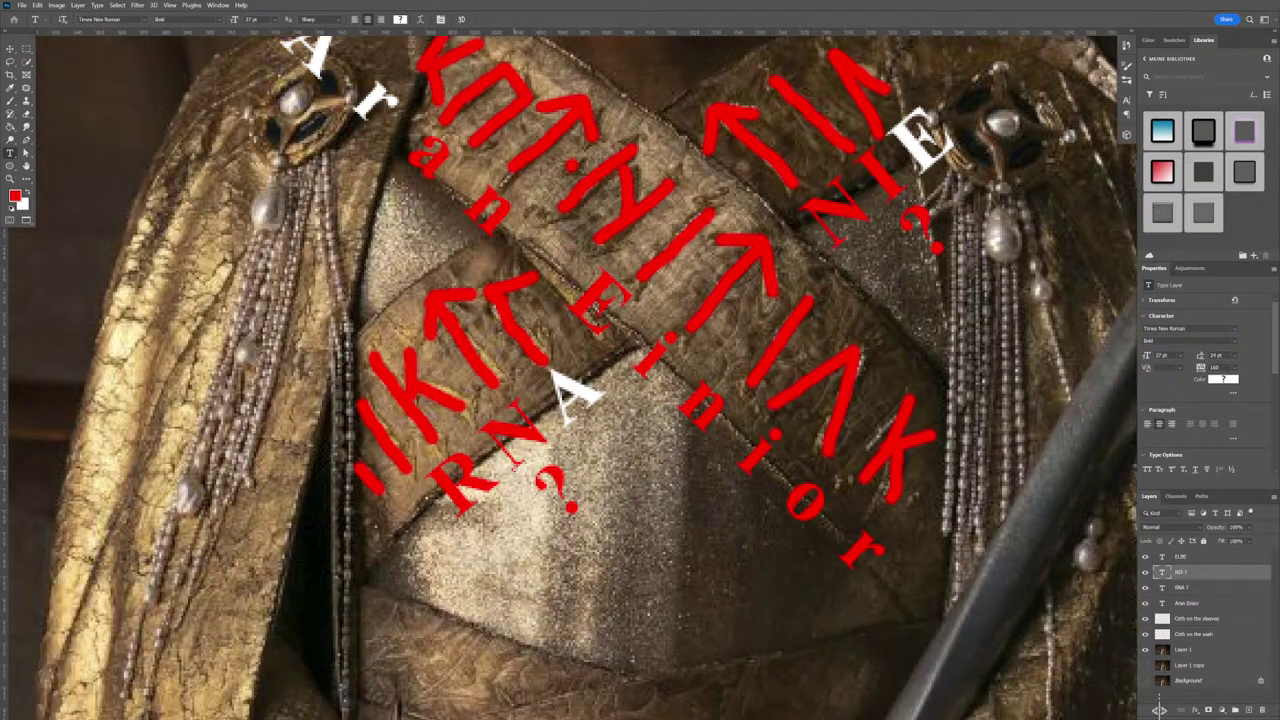
scroll(745, 499, "up", 1)
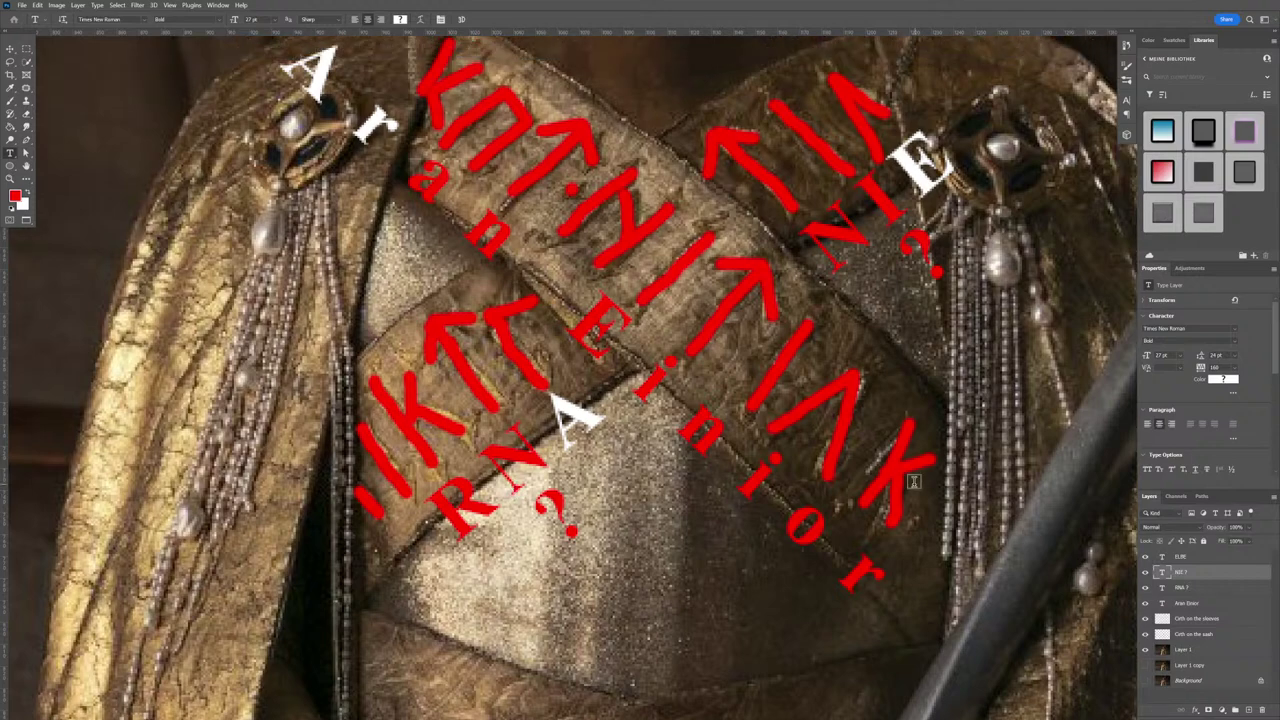
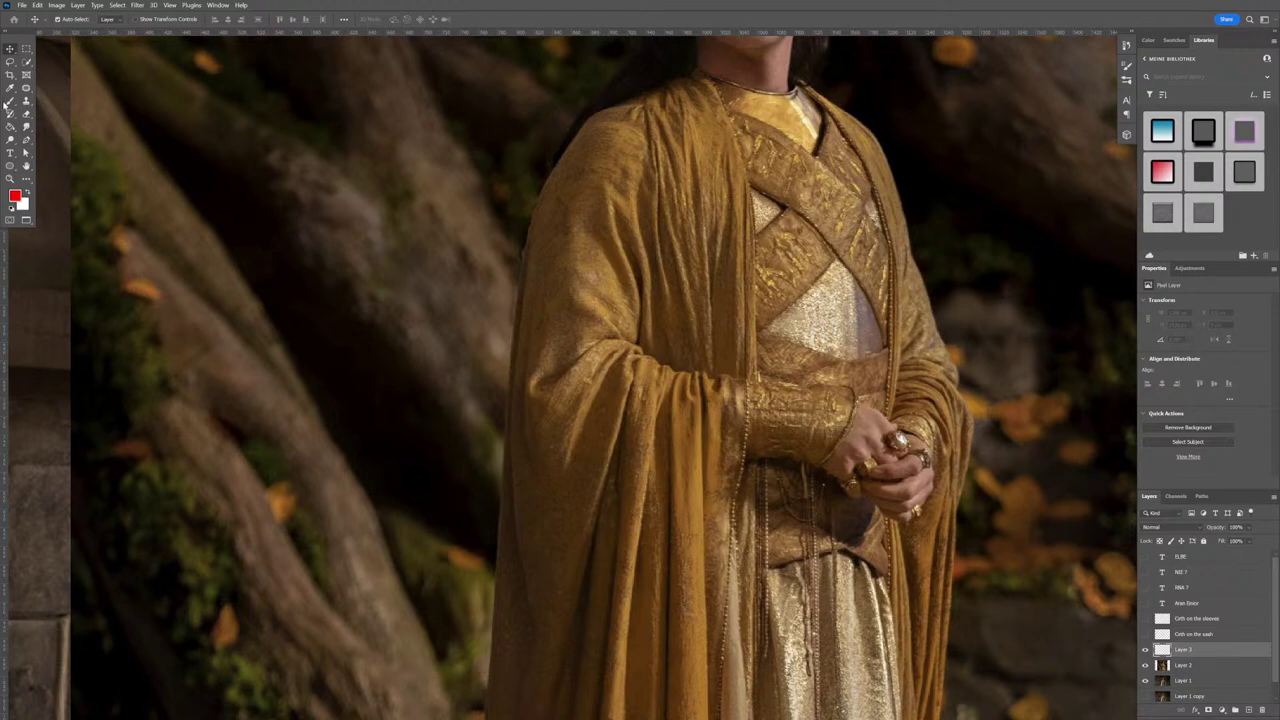
With the red brush, trace the K-shaped rune on the second photo's lower sash band, on Layer 3.
left_click(10, 101)
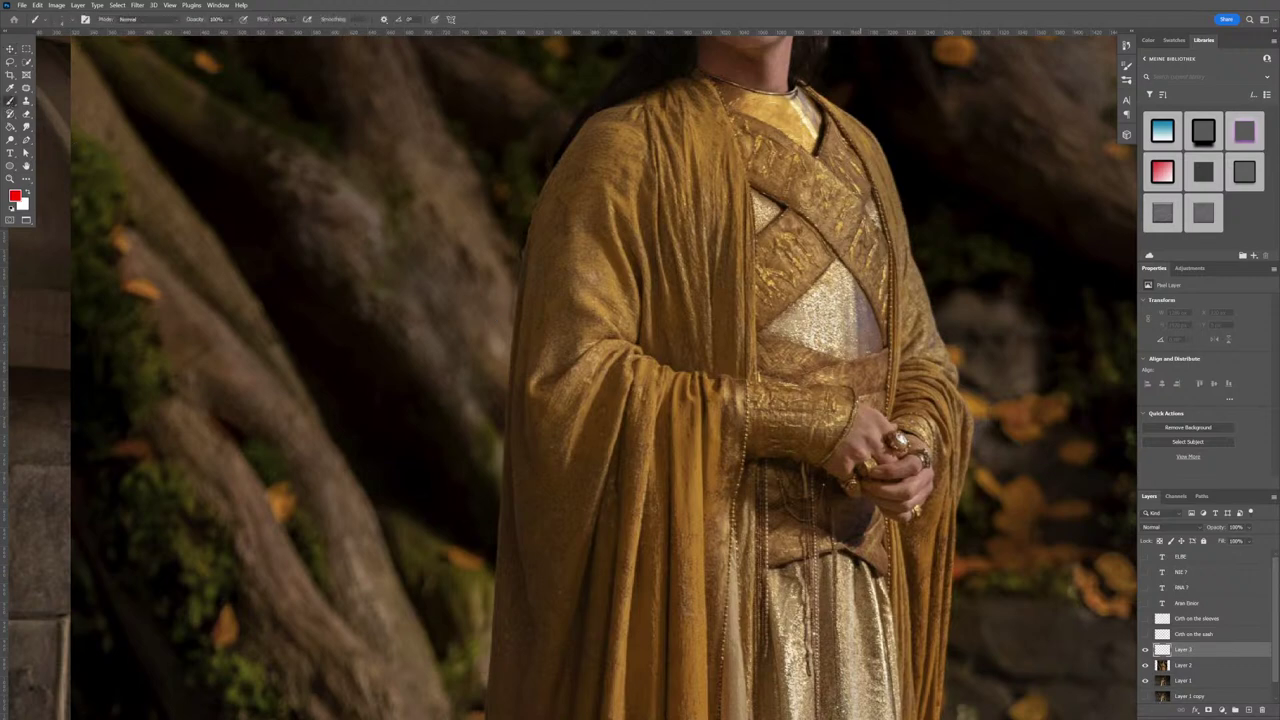
mouse_move(756, 267)
left_mouse_down()
mouse_move(770, 288)
mouse_move(765, 279)
mouse_move(788, 281)
left_mouse_up()
scroll(794, 246, "up", 4)
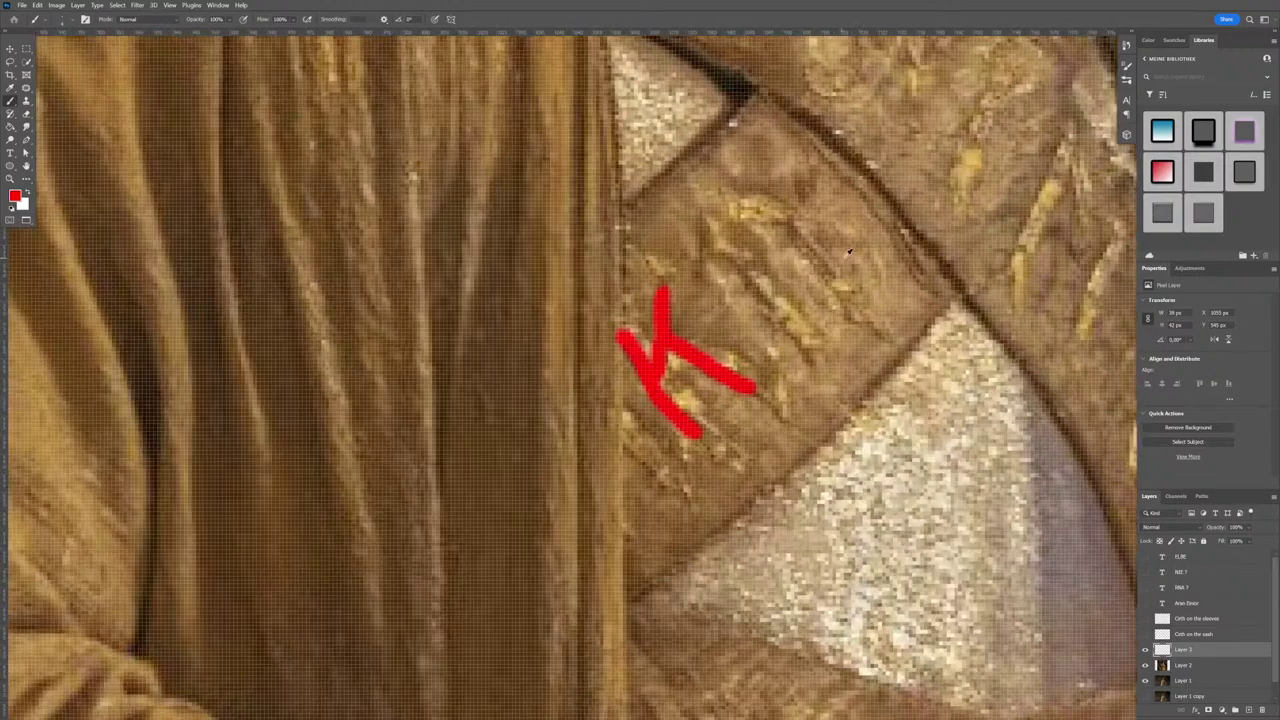
scroll(838, 250, "down", 4)
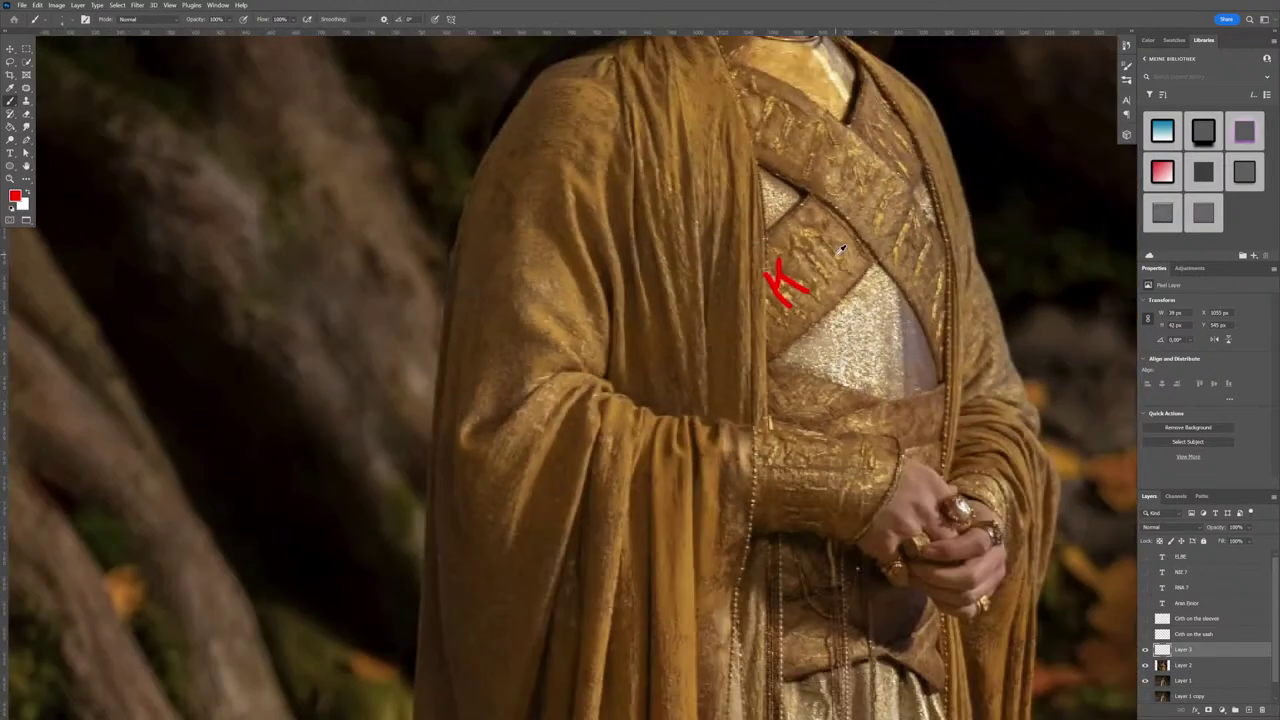
Trace the Π-shaped rune in red beside the K-shaped one on the lower sash band, redoing the misplaced strokes.
mouse_move(797, 240)
left_mouse_down()
mouse_move(808, 266)
mouse_move(791, 256)
left_mouse_up()
left_click(828, 278)
key("ctrl+z")
mouse_move(800, 240)
left_mouse_down()
mouse_move(826, 237)
mouse_move(846, 264)
left_mouse_up()
key("alt+Tab")
key("Escape")
Trace the arrow-shaped rune and the stroke beside it in red on the upper sash band below the collar.
mouse_move(868, 124)
left_mouse_down()
mouse_move(868, 144)
mouse_move(883, 125)
mouse_move(906, 176)
left_mouse_up()
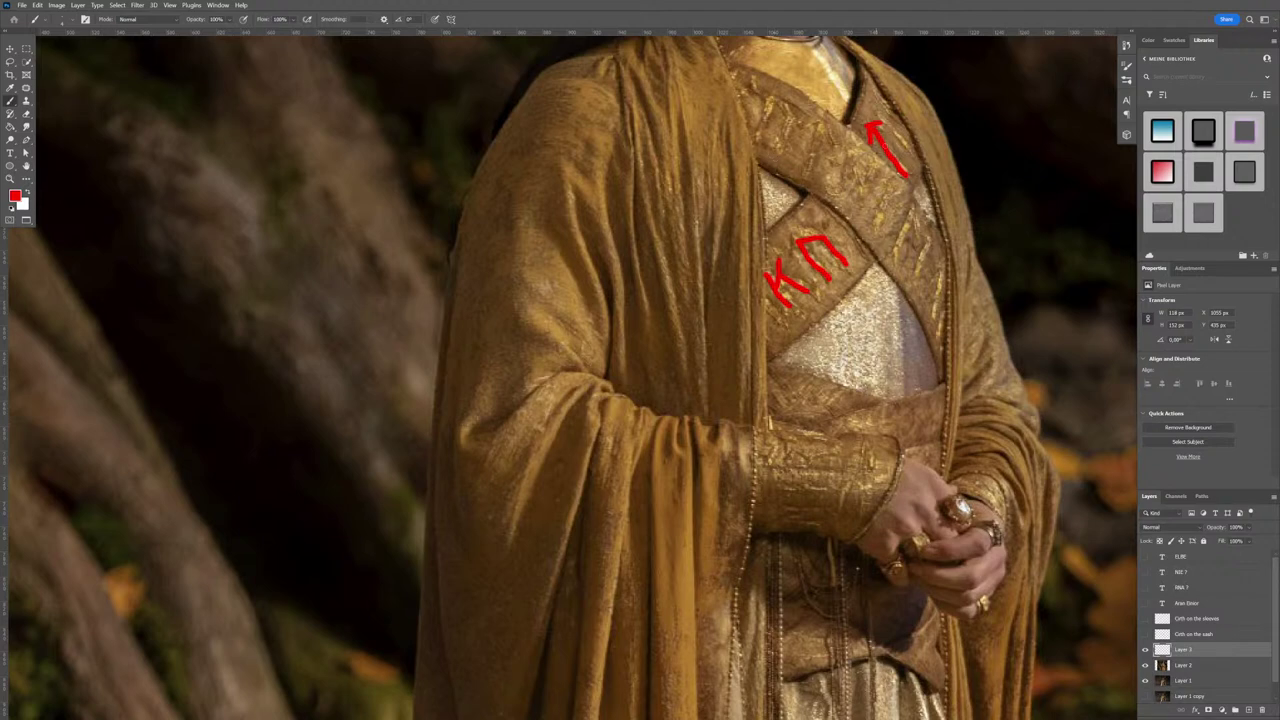
left_click_drag(886, 126, 922, 160)
key("ctrl+z")
mouse_move(880, 121)
left_mouse_down()
mouse_move(893, 119)
mouse_move(916, 160)
left_mouse_up()
Hide Layer 3 and Layer 2, show the Cirth on the sleeves layer, and compare the first photo's sash with and without its tracing.
left_click(1145, 649)
left_click(1145, 665)
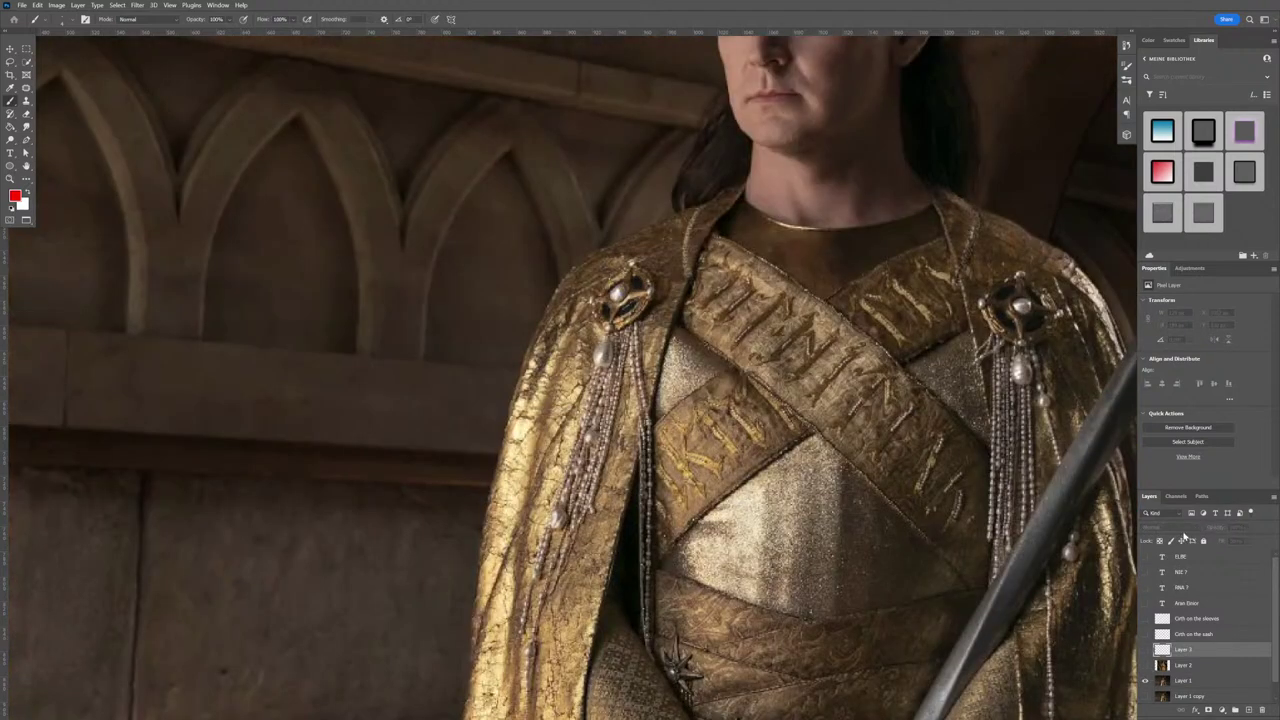
left_click(1146, 619)
left_click(1146, 634)
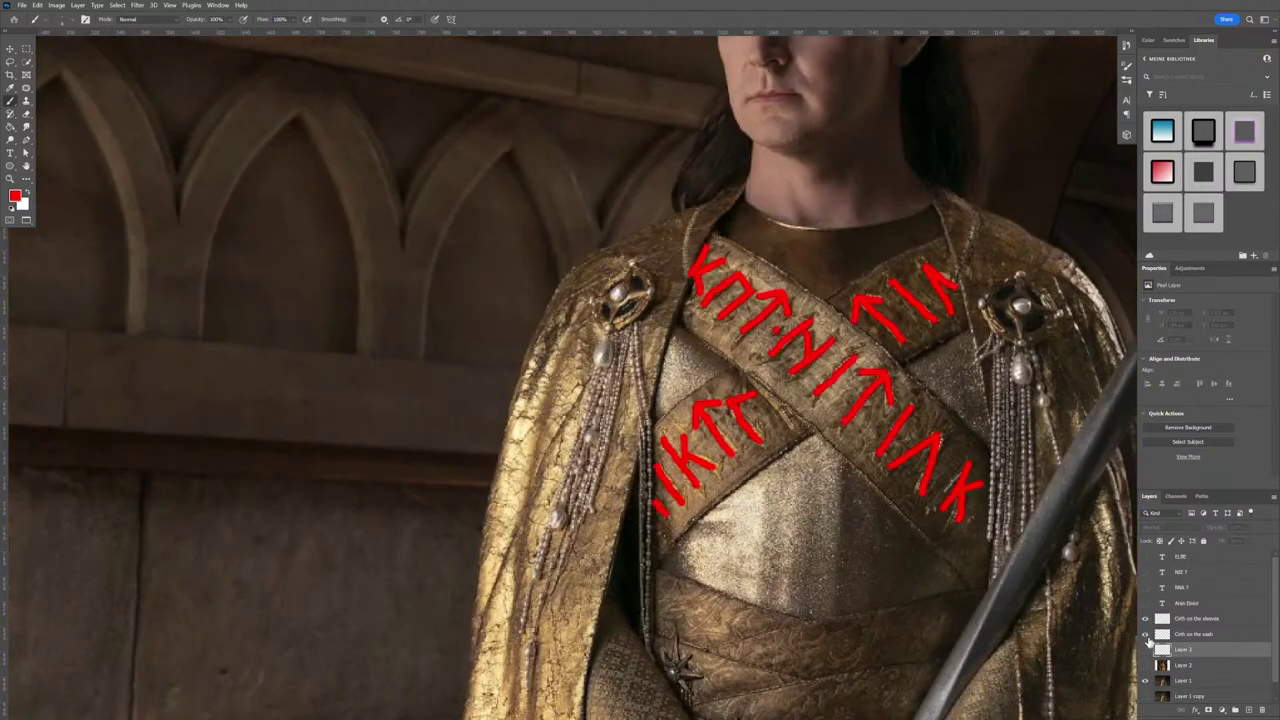
left_click(1146, 634)
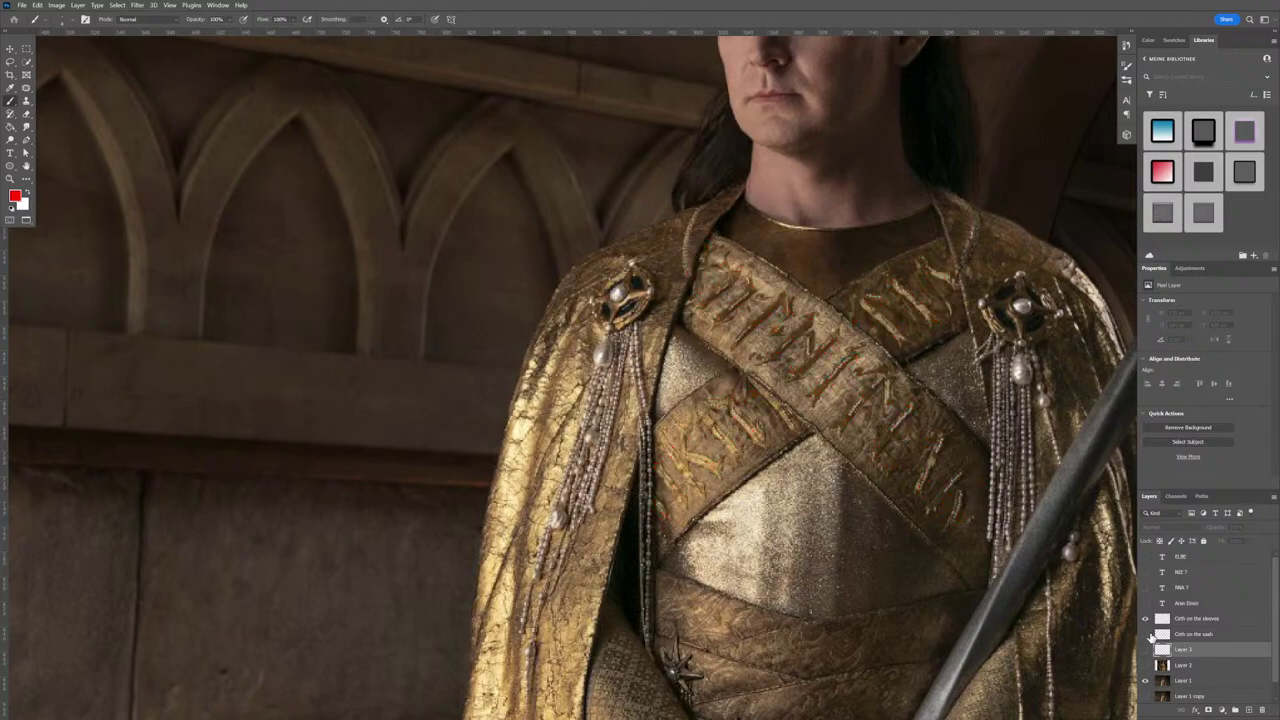
scroll(790, 410, "up", 6)
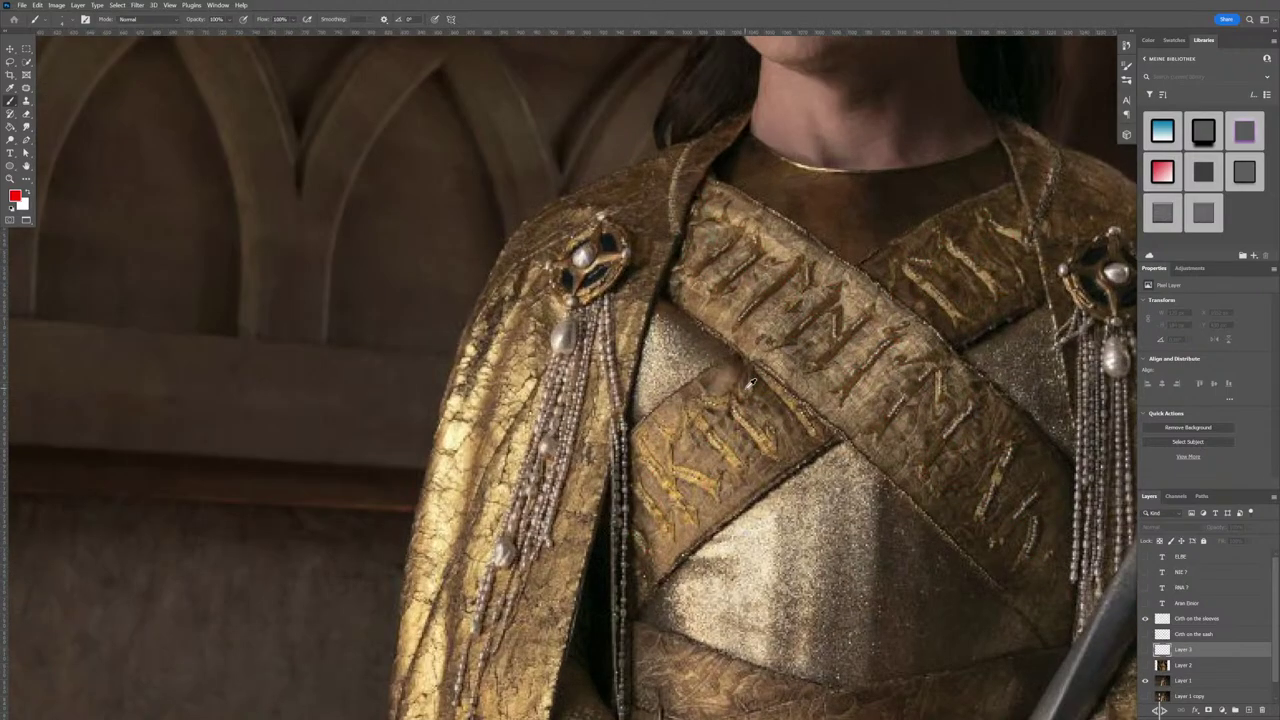
Show the Cirth on the sash layer and extend the lower band's last rune upward in red, comparing it with and without the tracing.
scroll(815, 410, "down", 2)
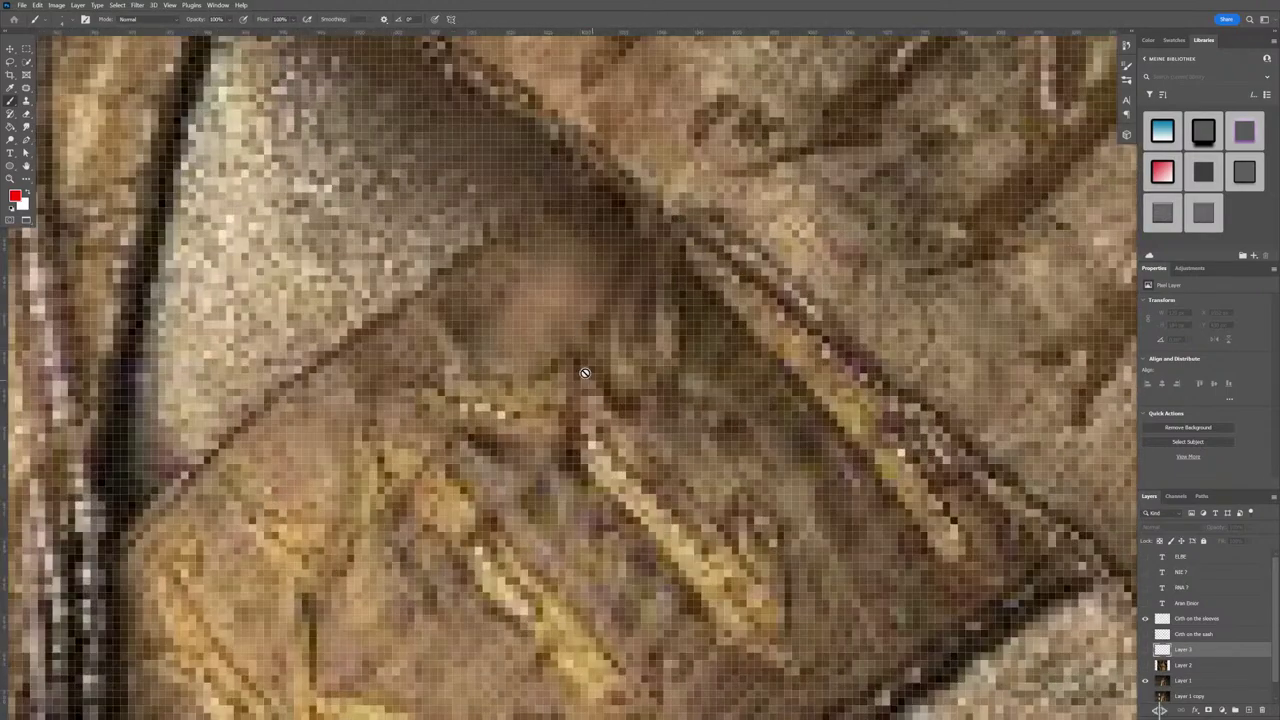
scroll(751, 401, "up", 1)
scroll(740, 400, "down", 3)
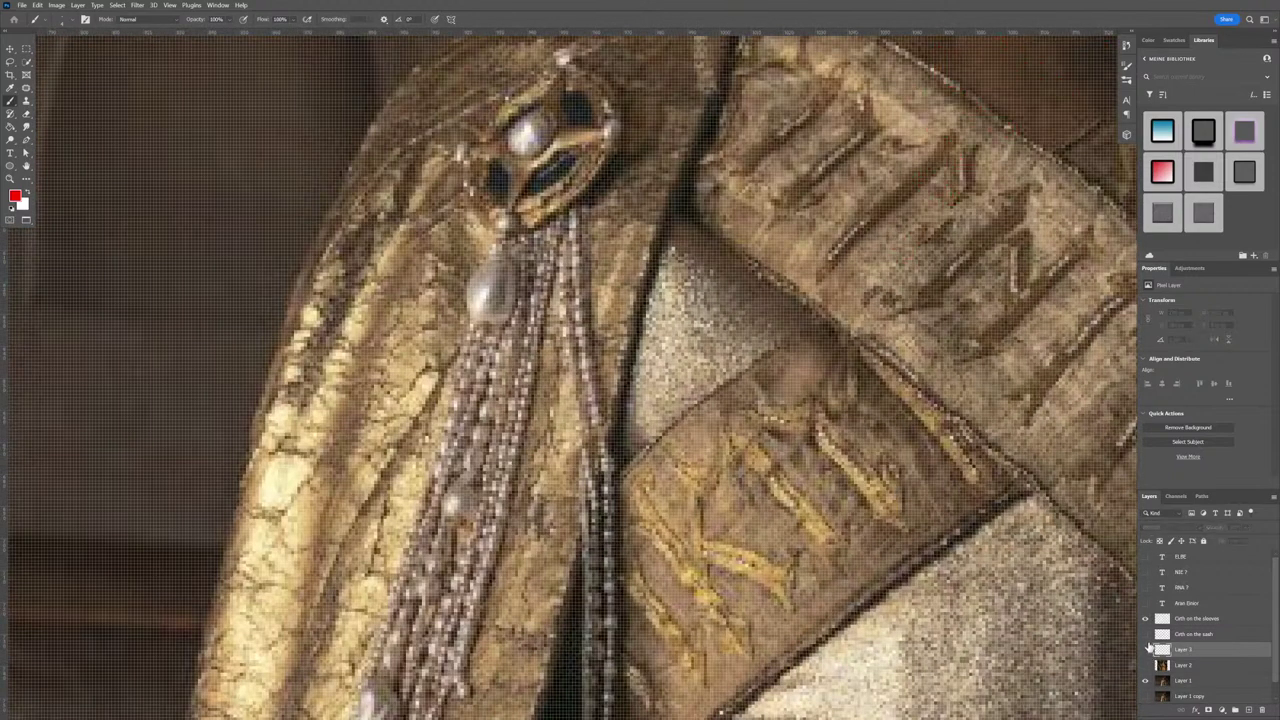
left_click(1146, 635)
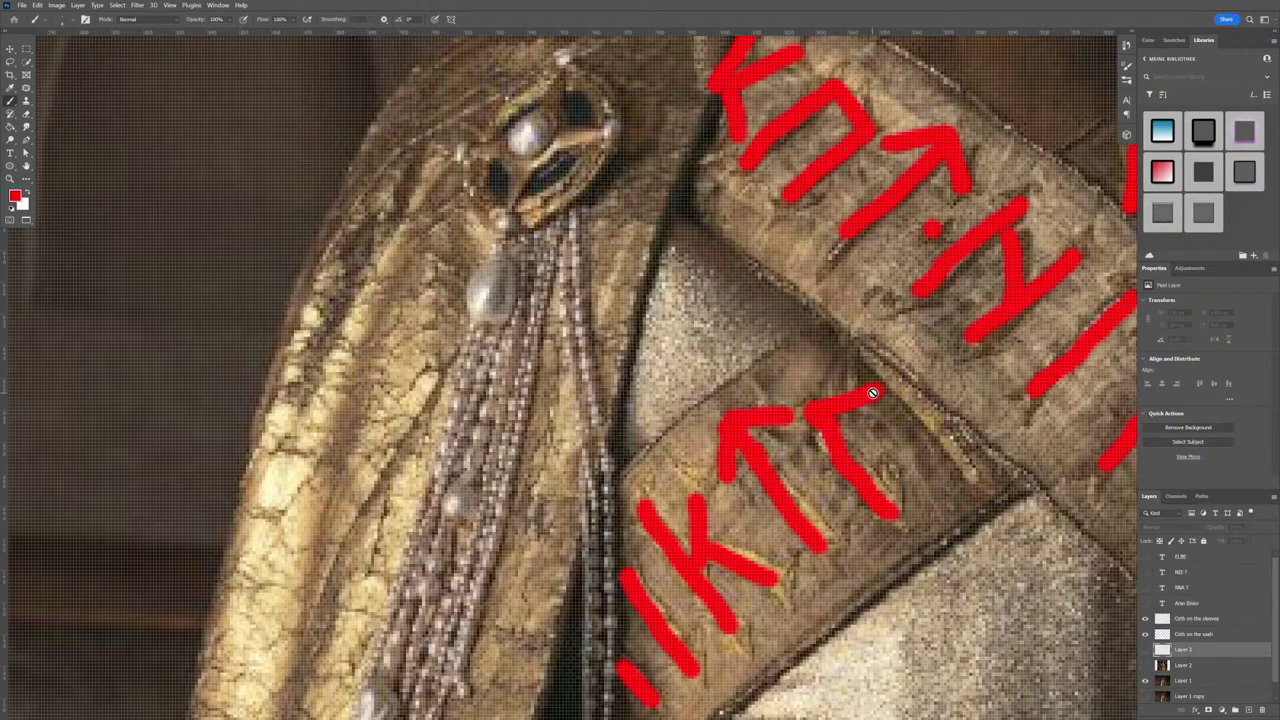
left_click(1183, 636)
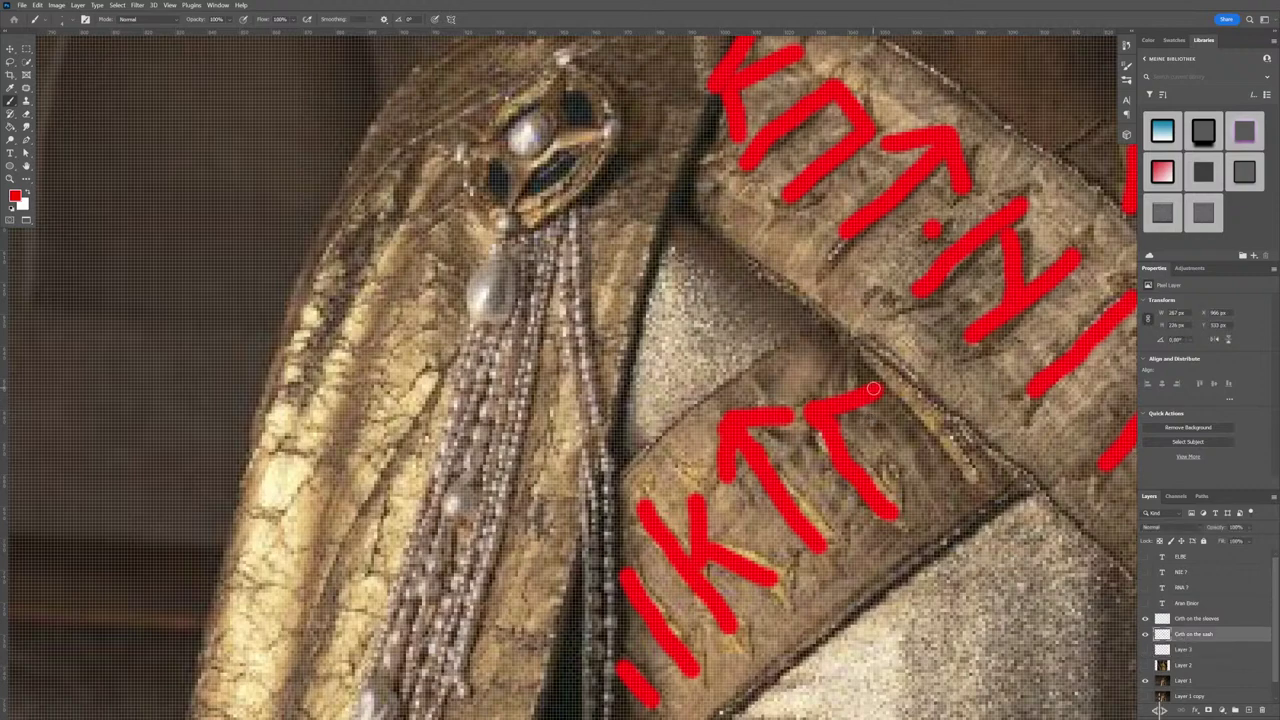
left_click_drag(873, 389, 878, 368)
left_click(1145, 634)
left_click(1145, 634)
scroll(767, 317, "down", 3)
scroll(660, 383, "up", 2)
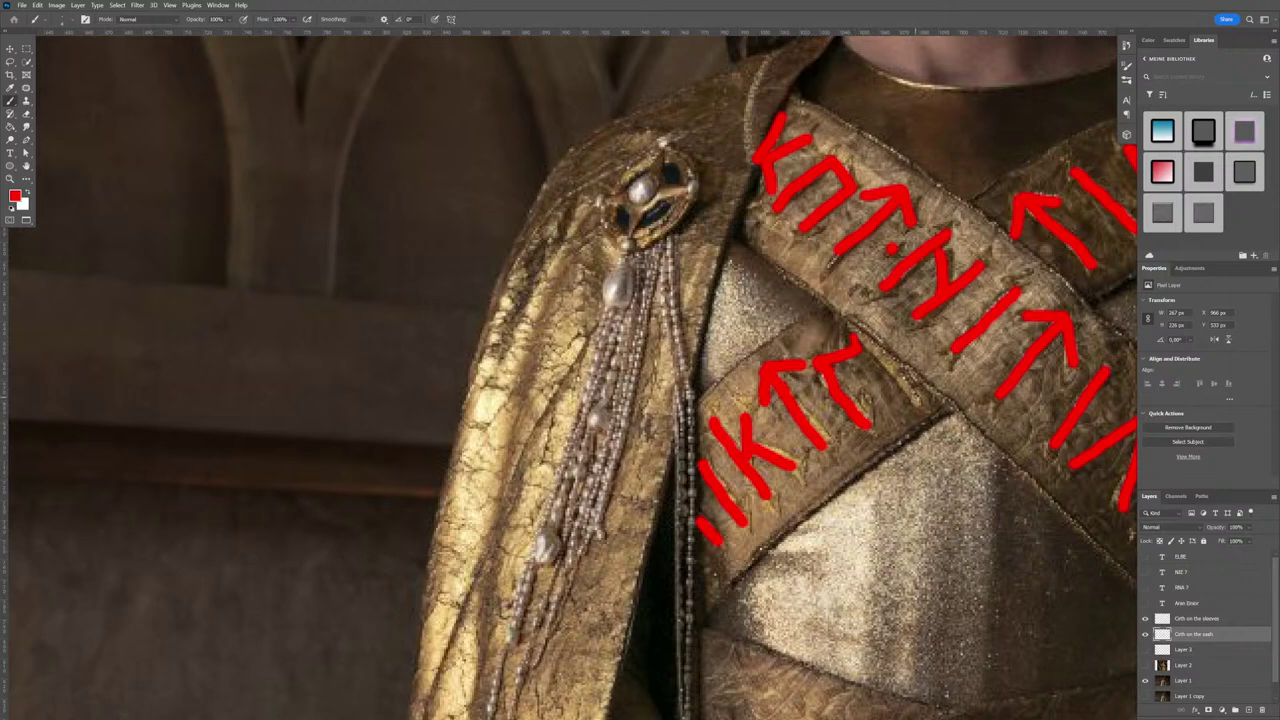
Mark the sash's crossing edge and the stitched line beside it with two red strokes, and undo both.
mouse_move(830, 307)
left_mouse_down()
mouse_move(905, 352)
mouse_move(960, 408)
left_mouse_up()
left_click_drag(866, 342, 926, 403)
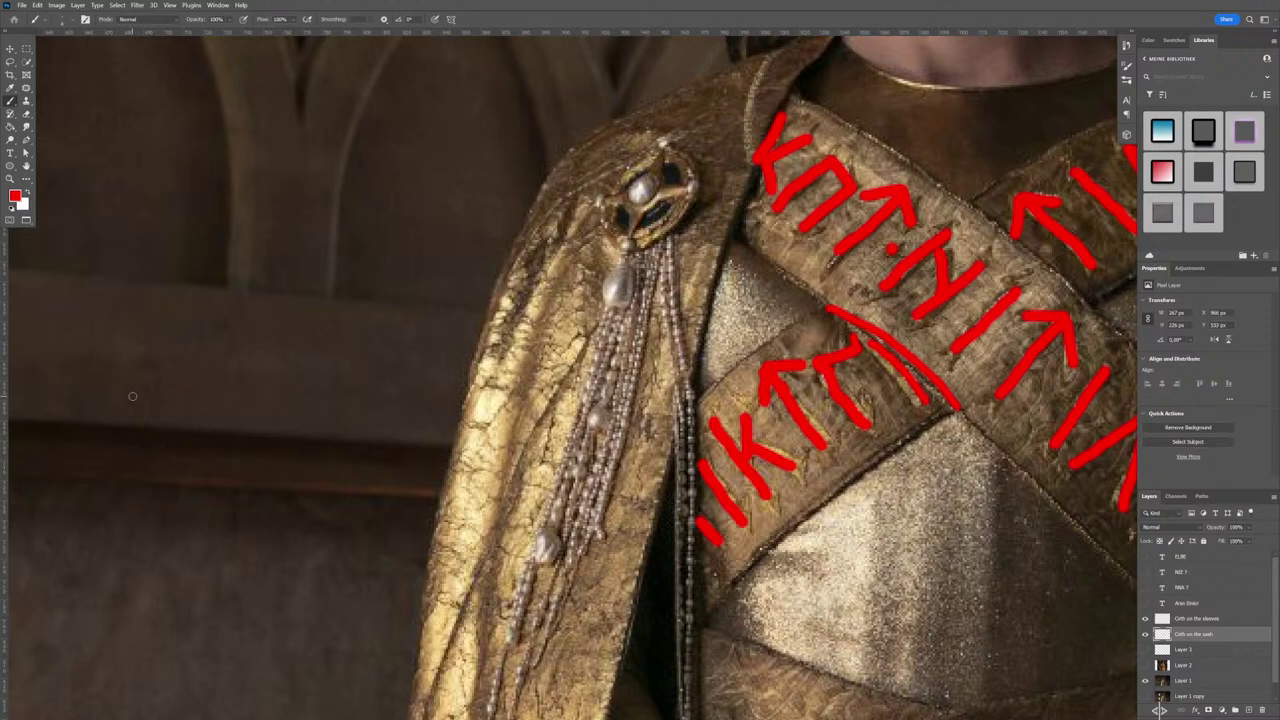
key("ctrl+z")
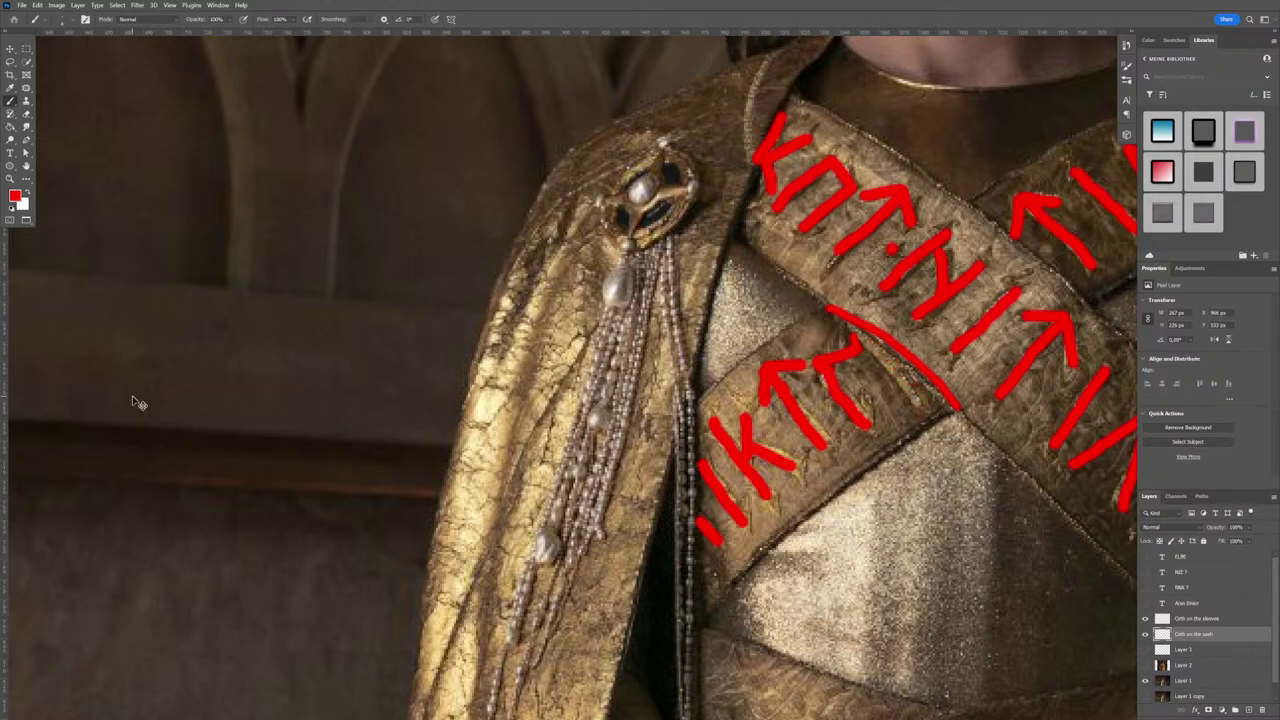
key("ctrl+z")
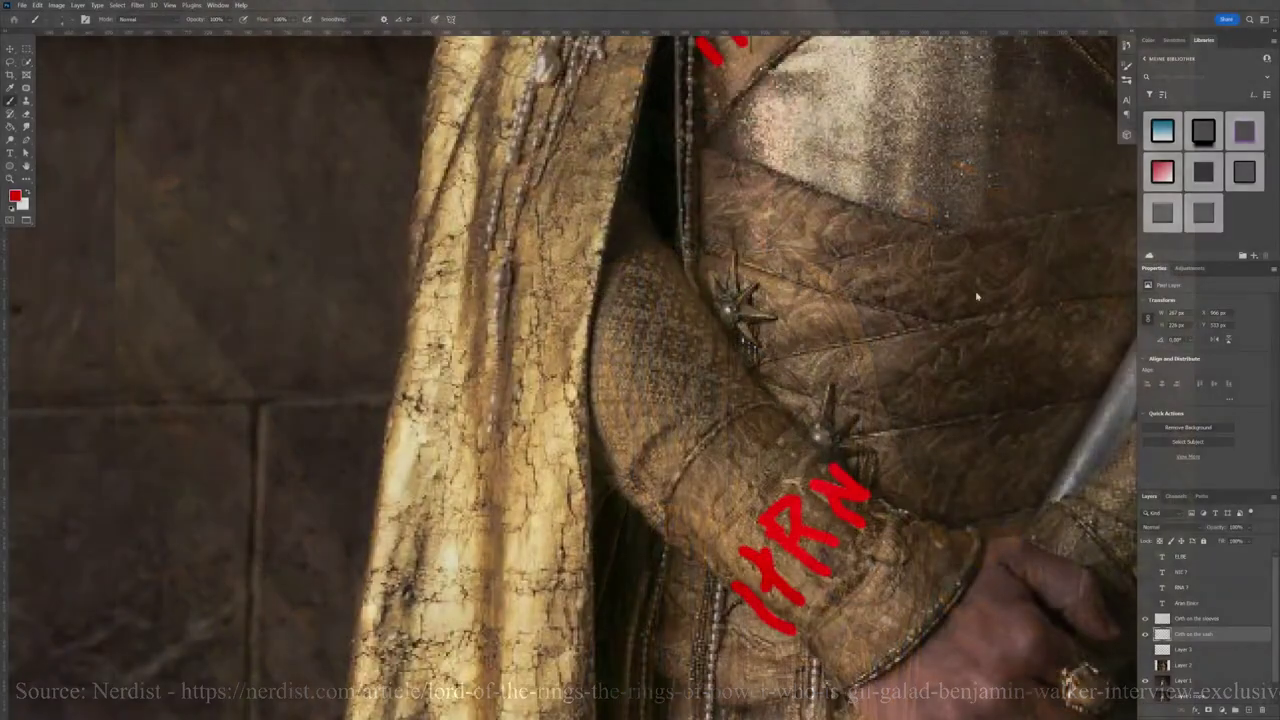
Examine the traced runes on the sleeve and both sash bands, and the untraced embroidery on the lower band.
scroll(901, 281, "up", 5)
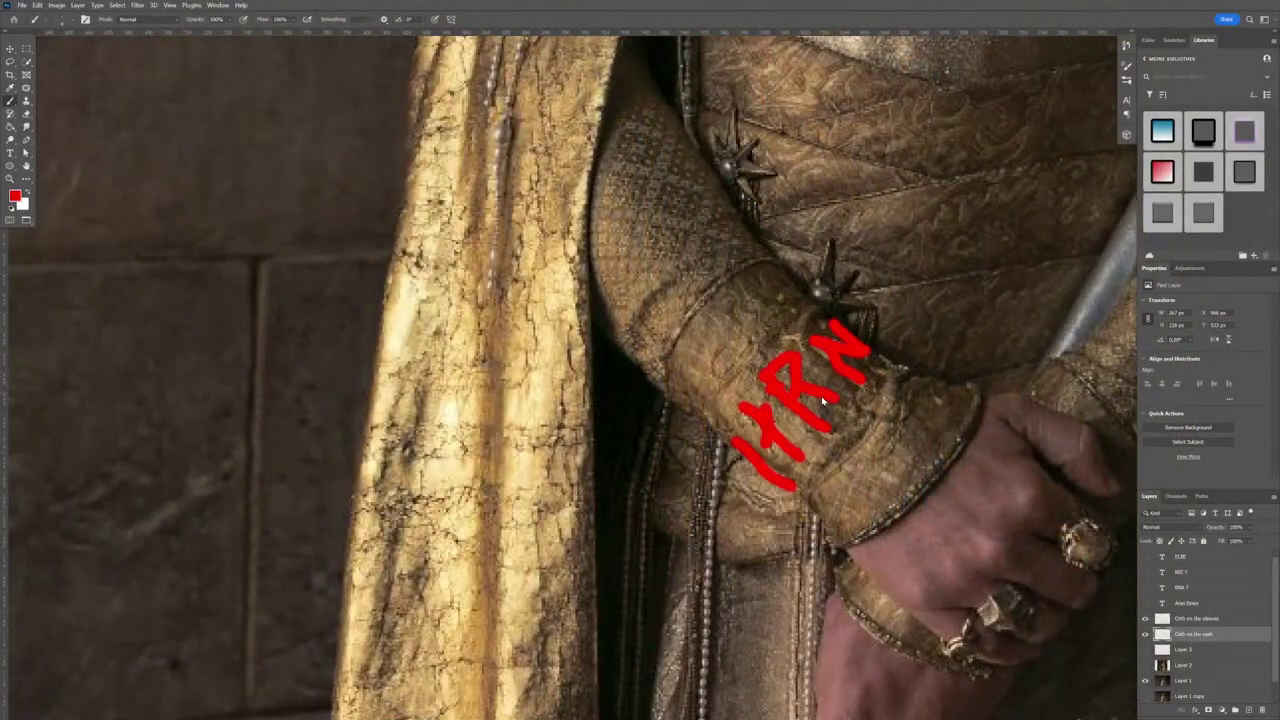
scroll(901, 281, "down", 8)
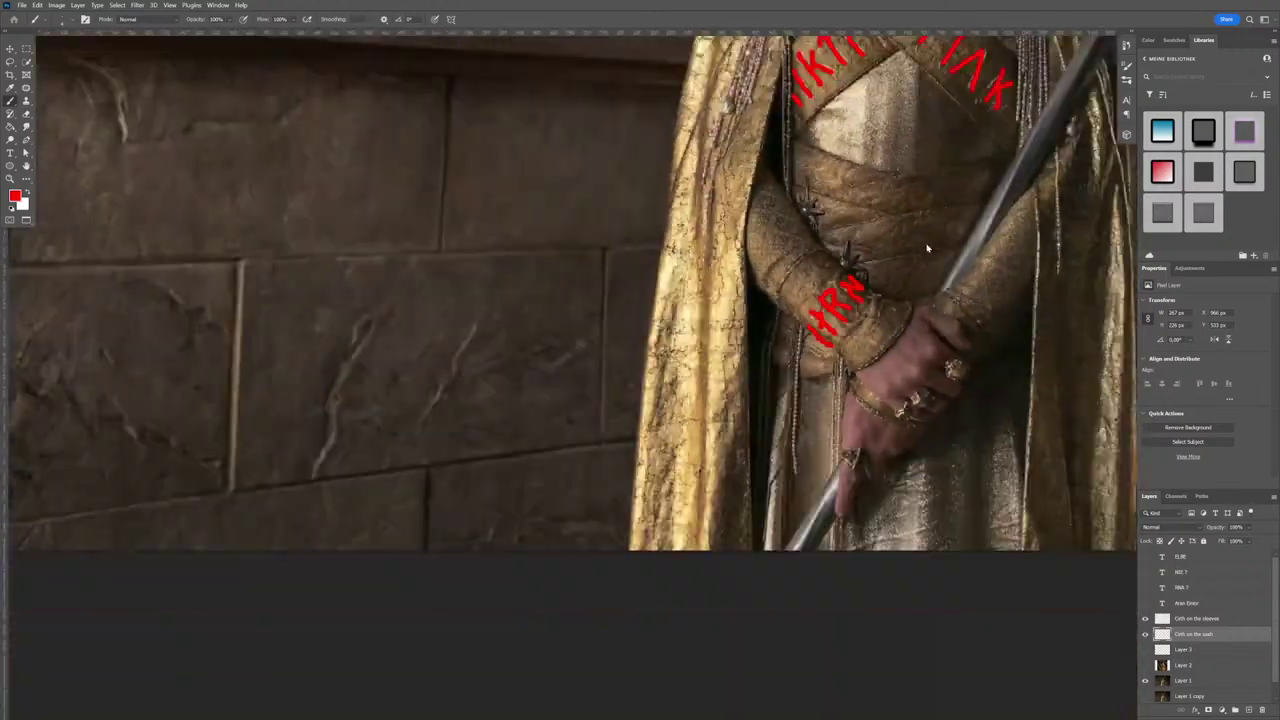
scroll(965, 185, "up", 5)
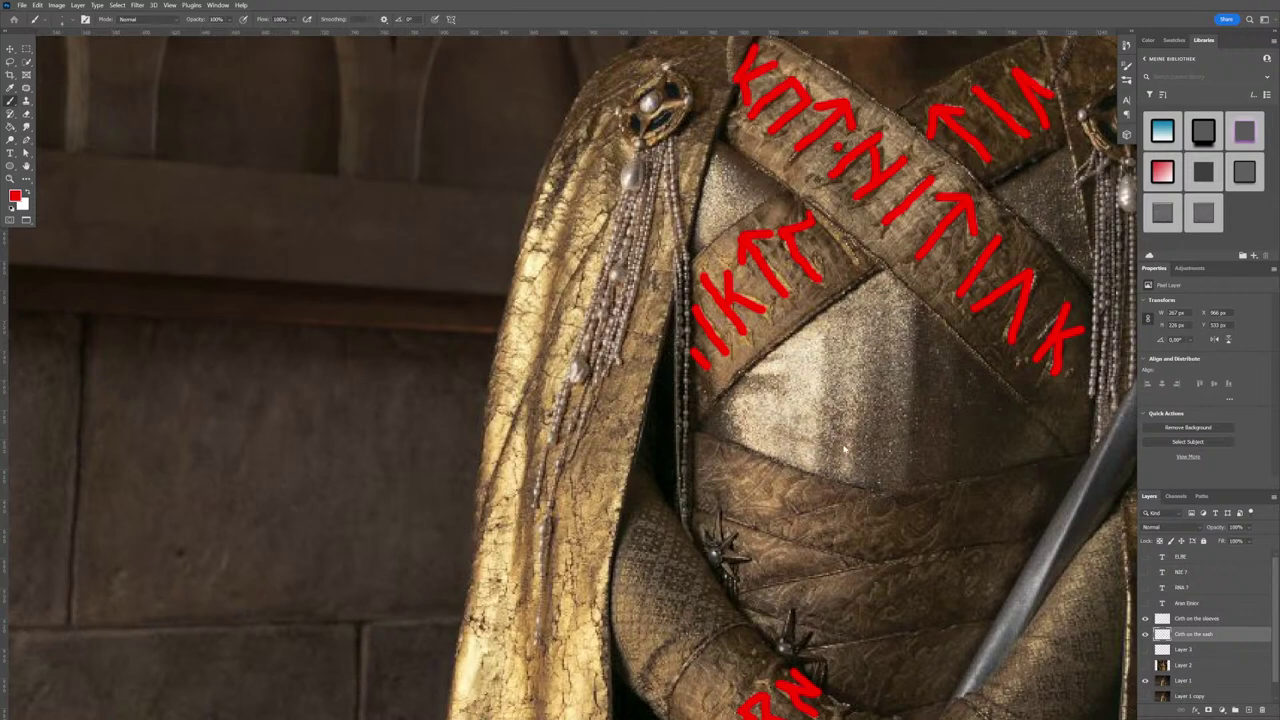
scroll(843, 445, "right", 5)
scroll(819, 427, "right", 3)
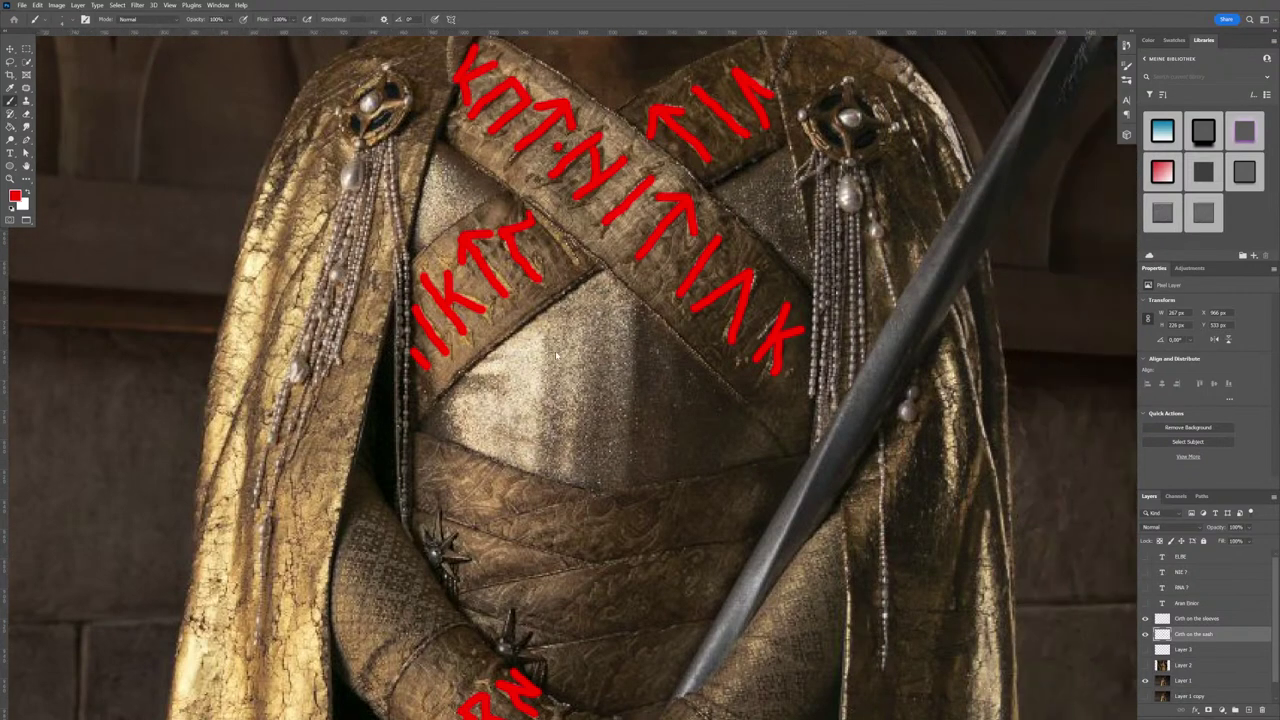
scroll(566, 367, "down", 5)
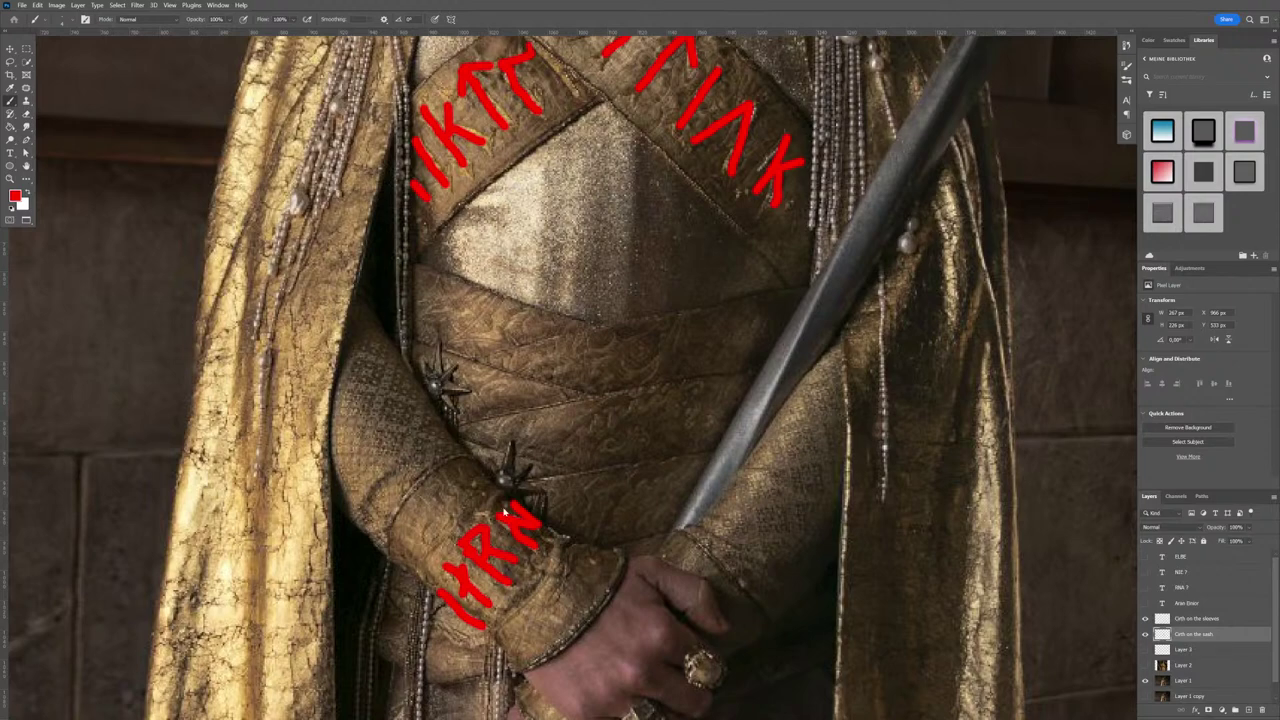
scroll(604, 323, "up", 5)
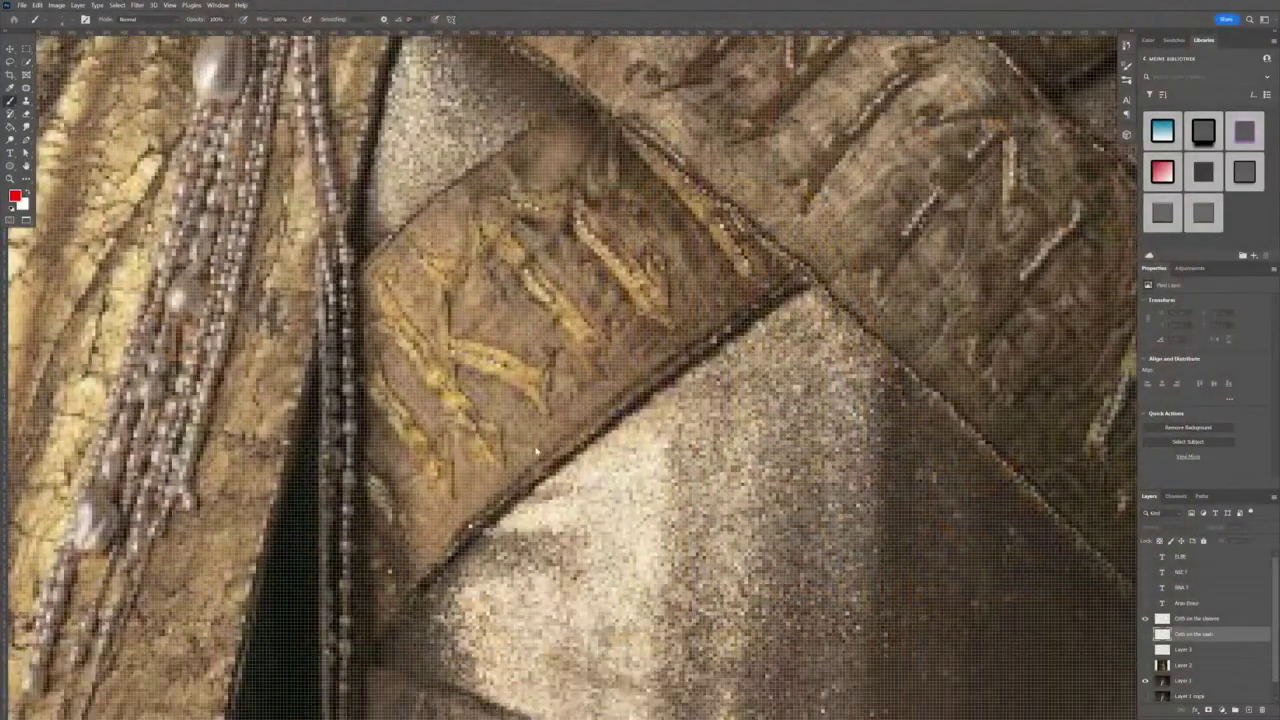
scroll(528, 233, "down", 2)
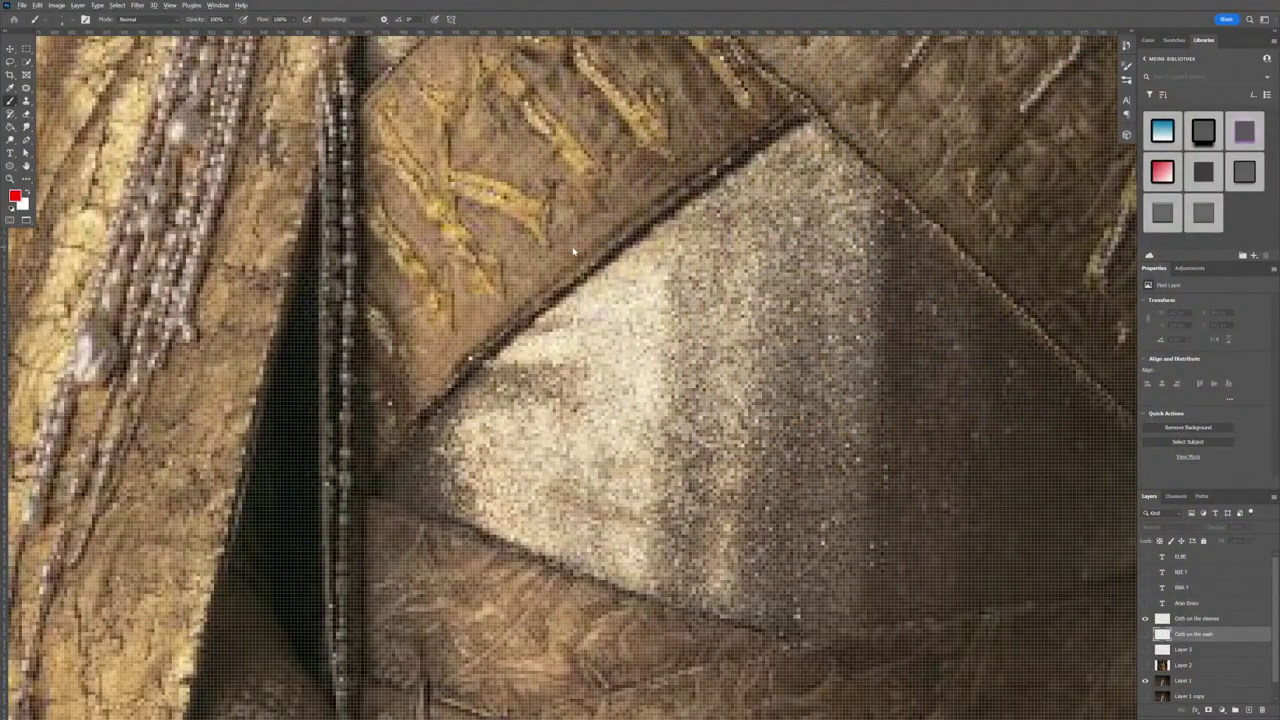
scroll(574, 251, "down", 2)
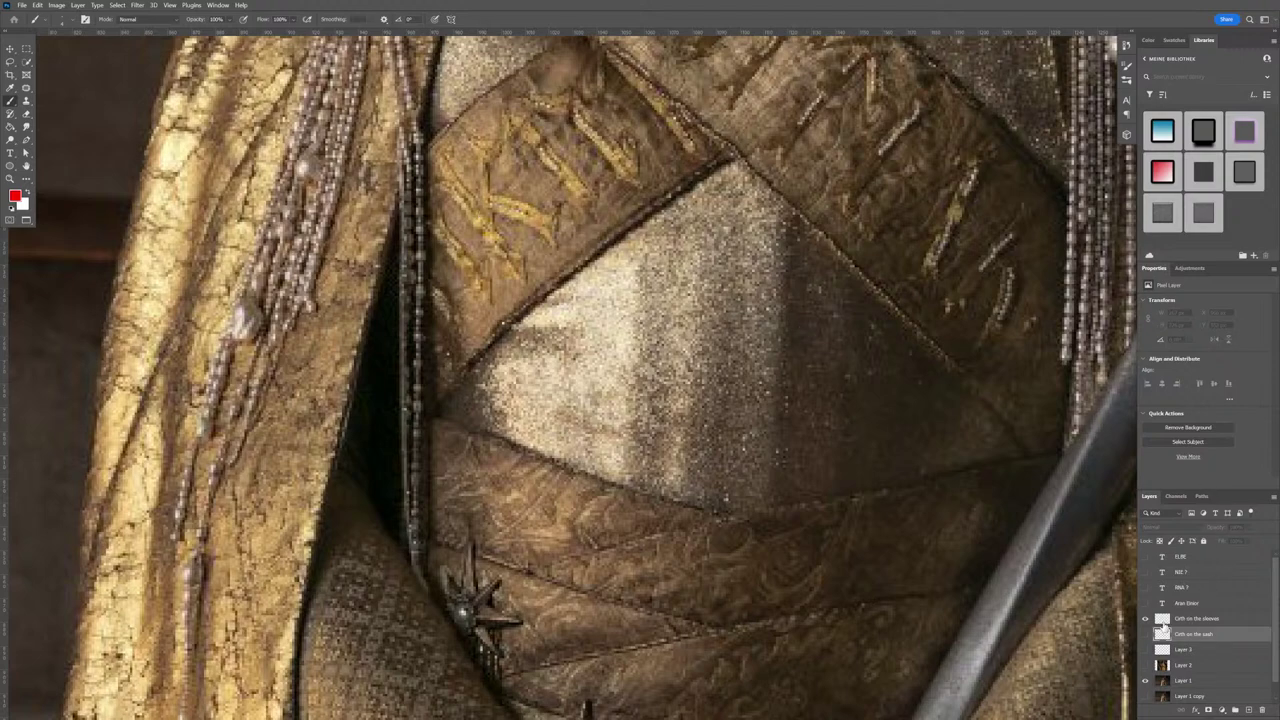
Show the Cirth on the sash layer and the four transliteration text layers, including Aran Einior and RNA ?, over the costume.
left_click(1146, 635)
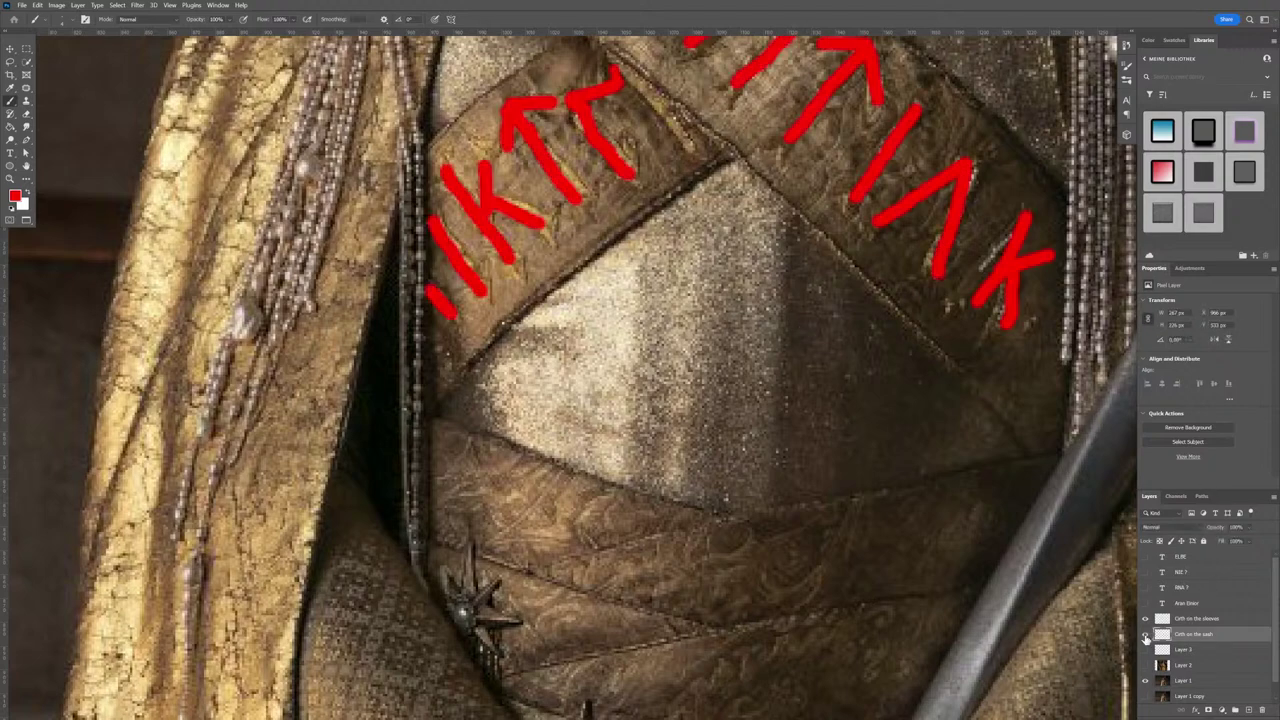
scroll(1134, 622, "up", 2)
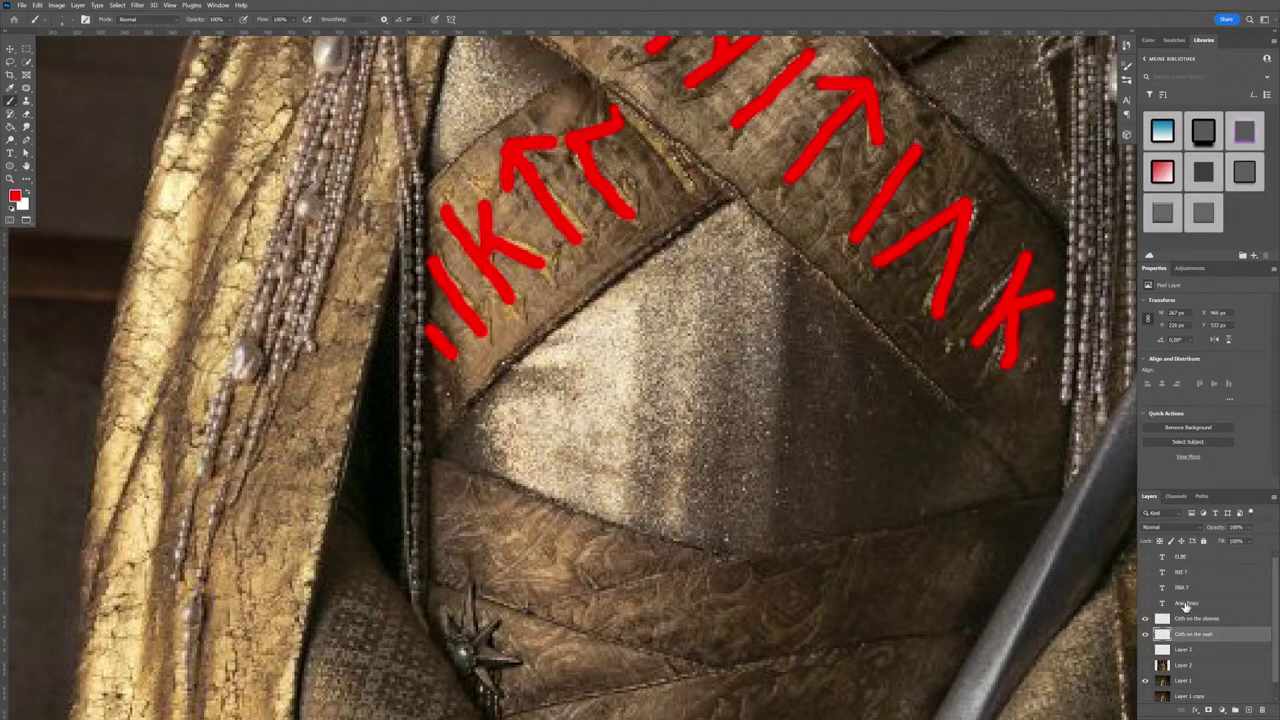
left_click(1147, 602)
left_click(1146, 587)
left_click(1146, 571)
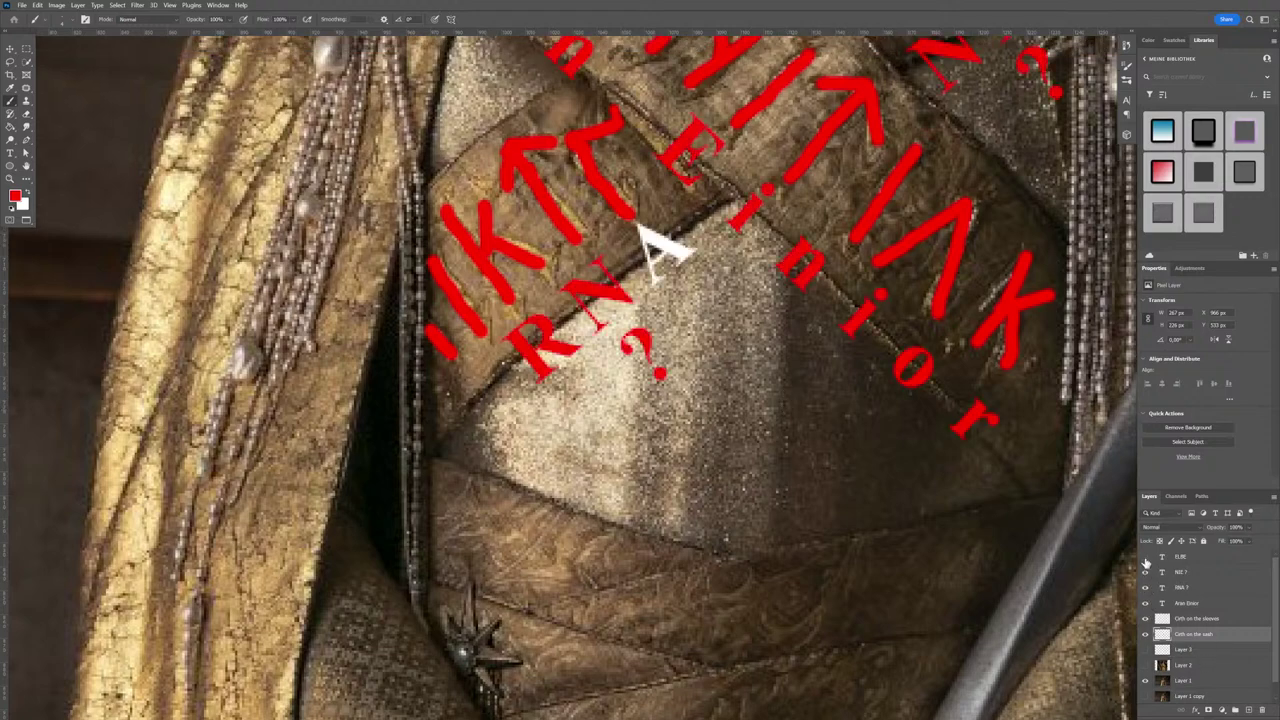
left_click(1146, 555)
scroll(897, 375, "up", 5)
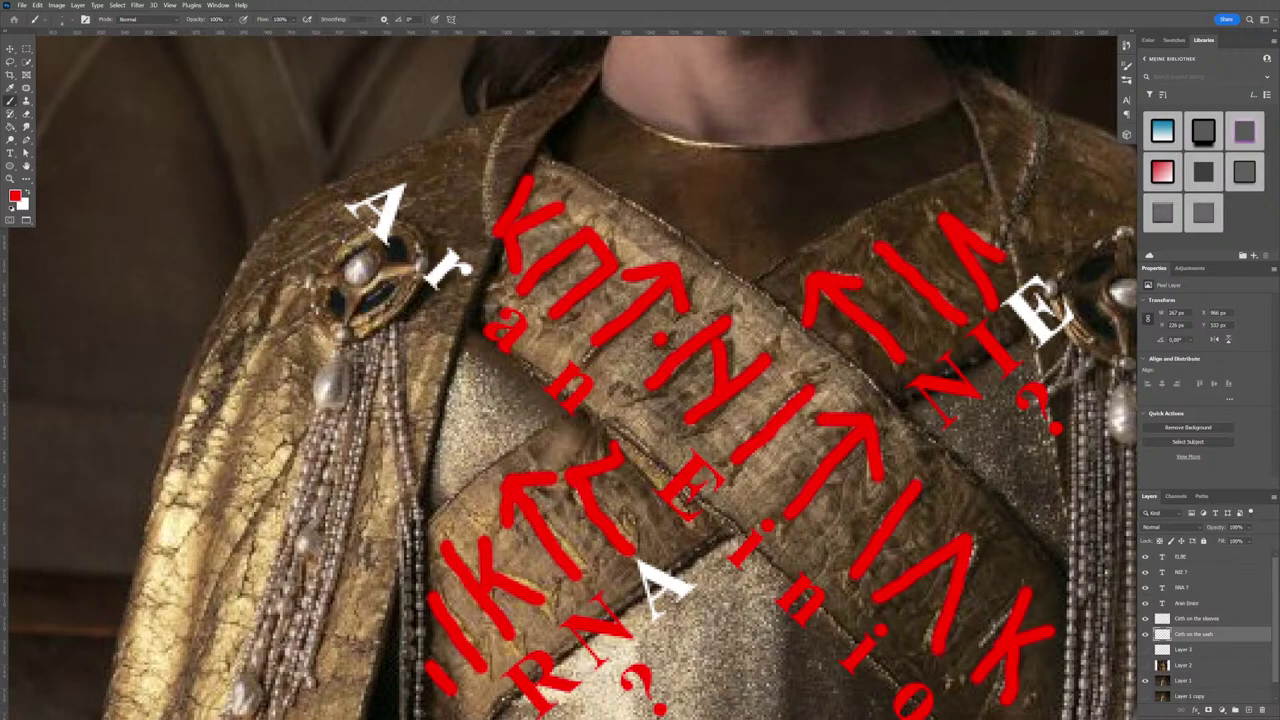
scroll(760, 360, "down", 3)
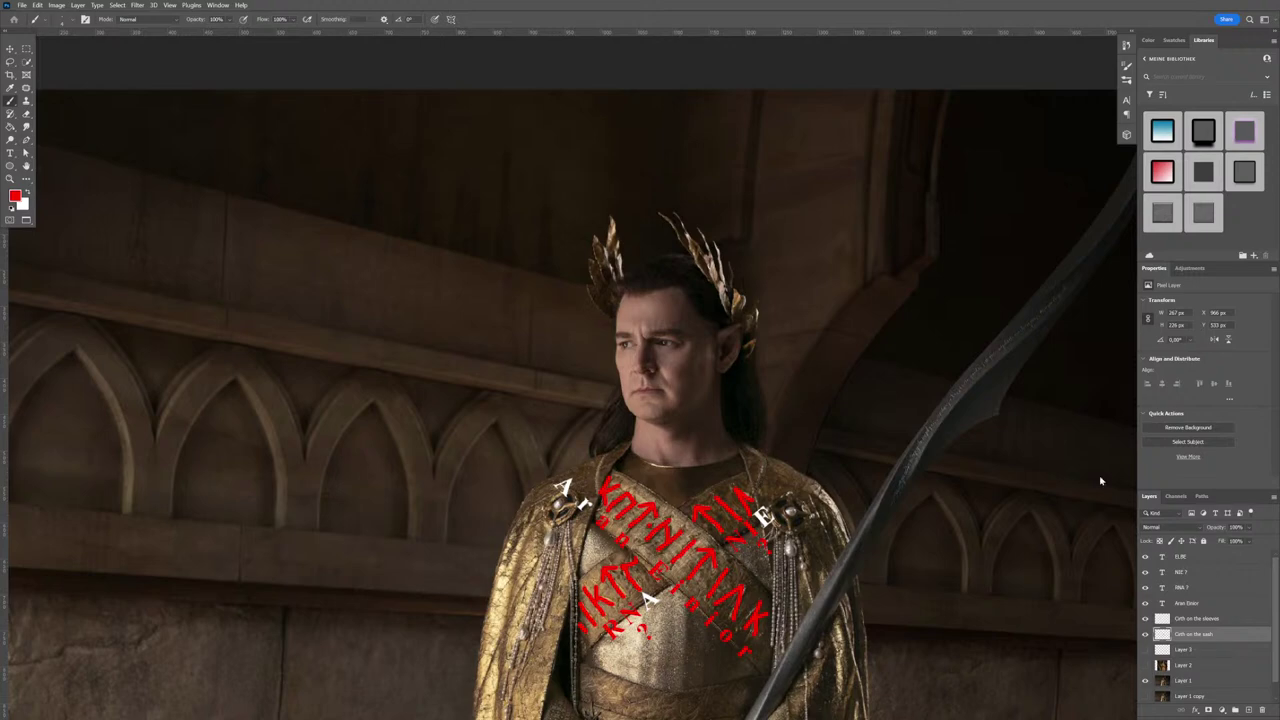
Rename Layer 3 as "sash 2nd picture".
double_click(1185, 650)
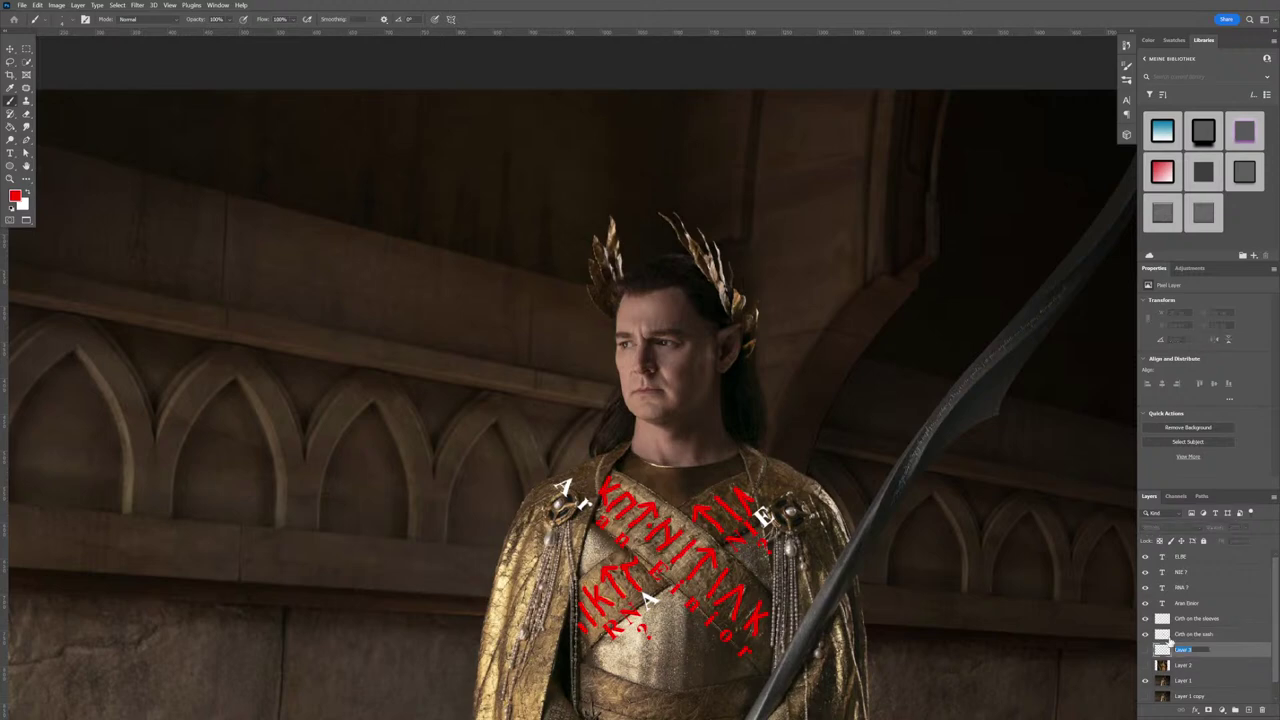
type("sash 3rd picture")
left_click(8, 48)
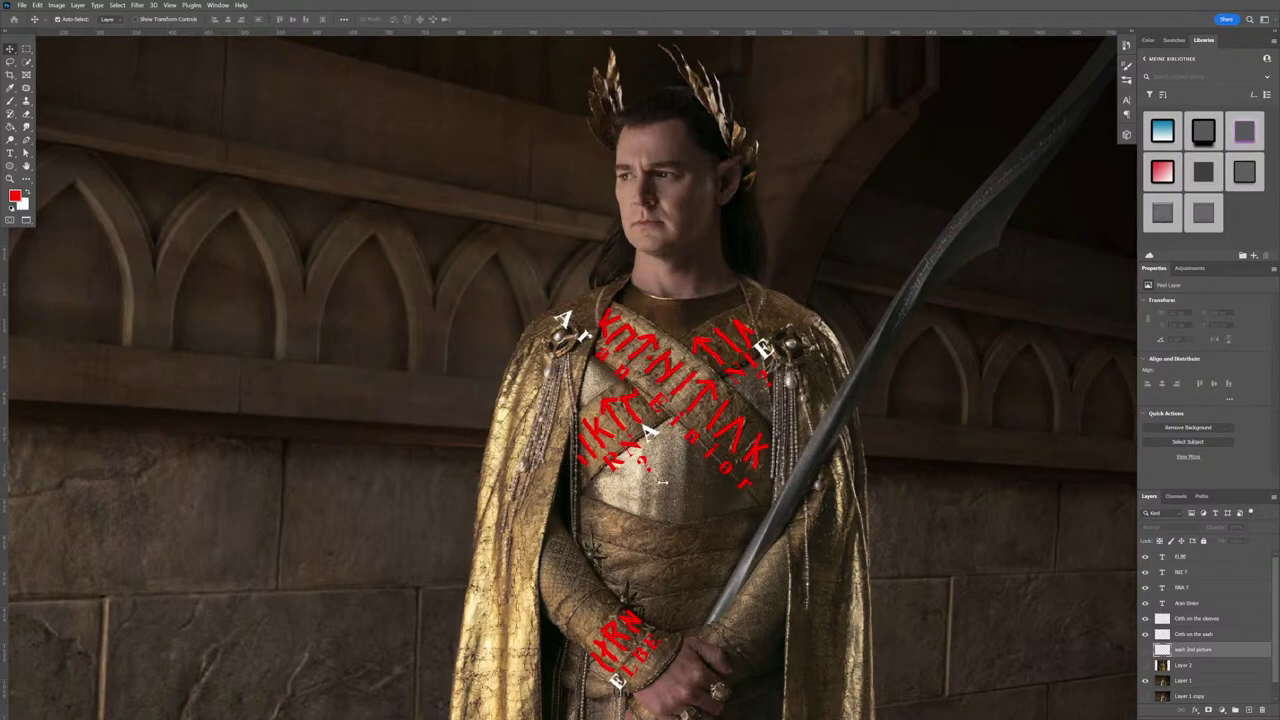
On the Cirth on the sash layer, erase the arrow-shaped rune and the last rune beside it on the lower band.
scroll(620, 441, "up", 5)
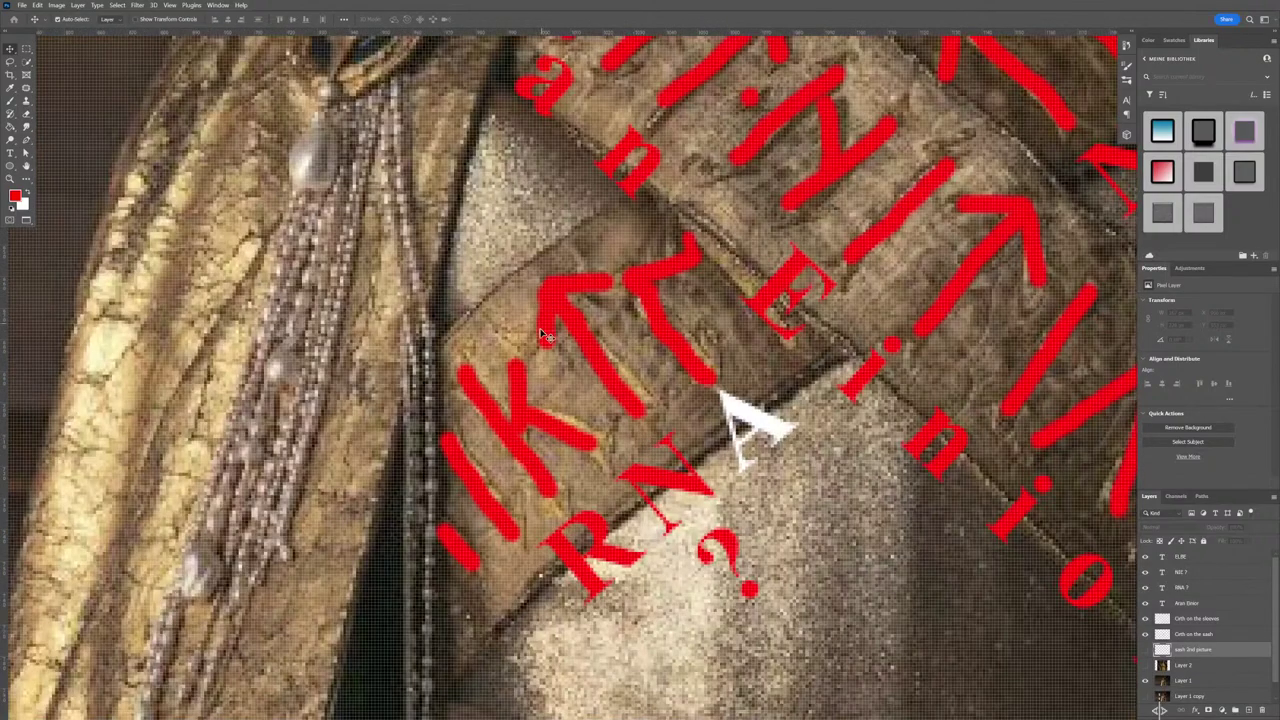
key("t")
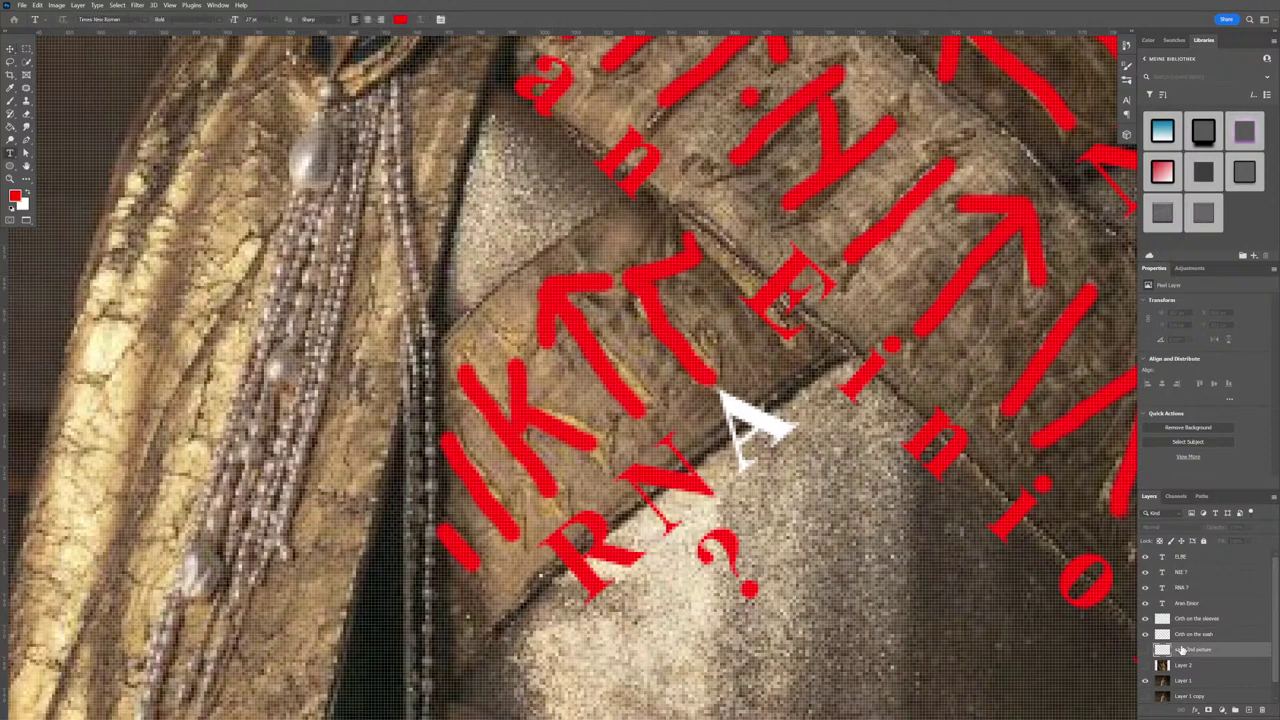
left_click(1146, 650)
left_click(1146, 650)
left_click(1180, 636)
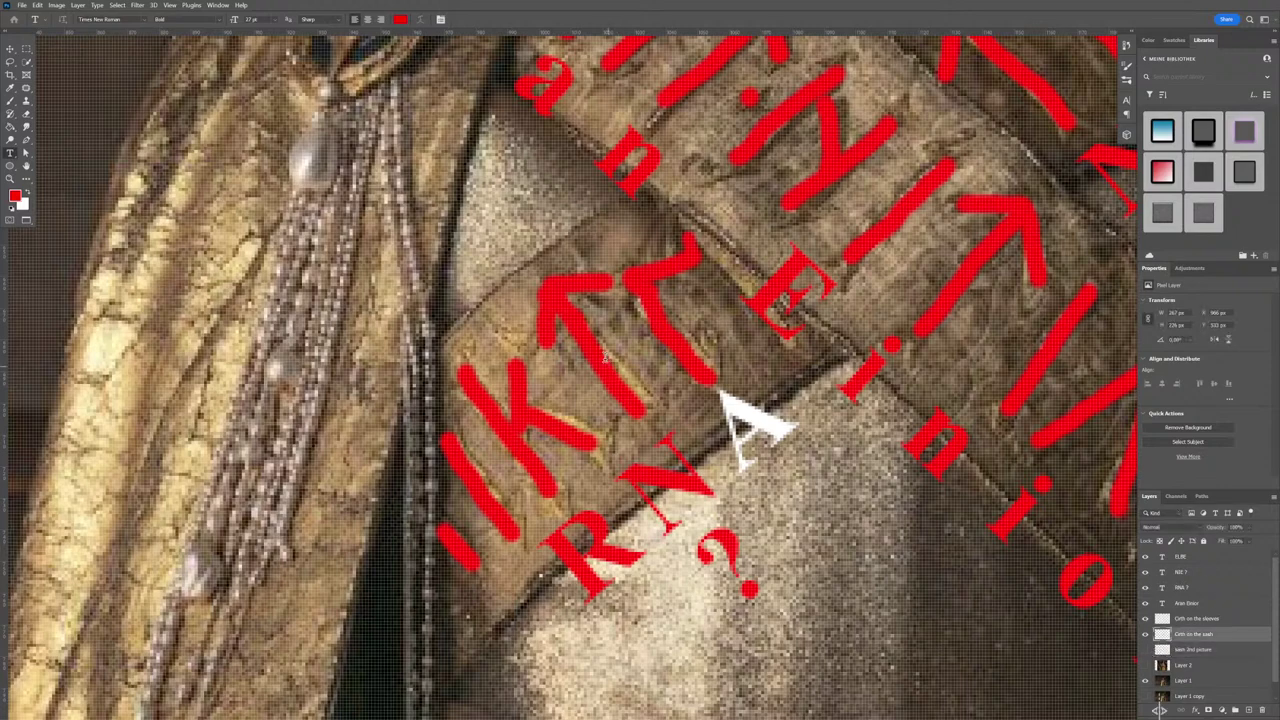
key("e")
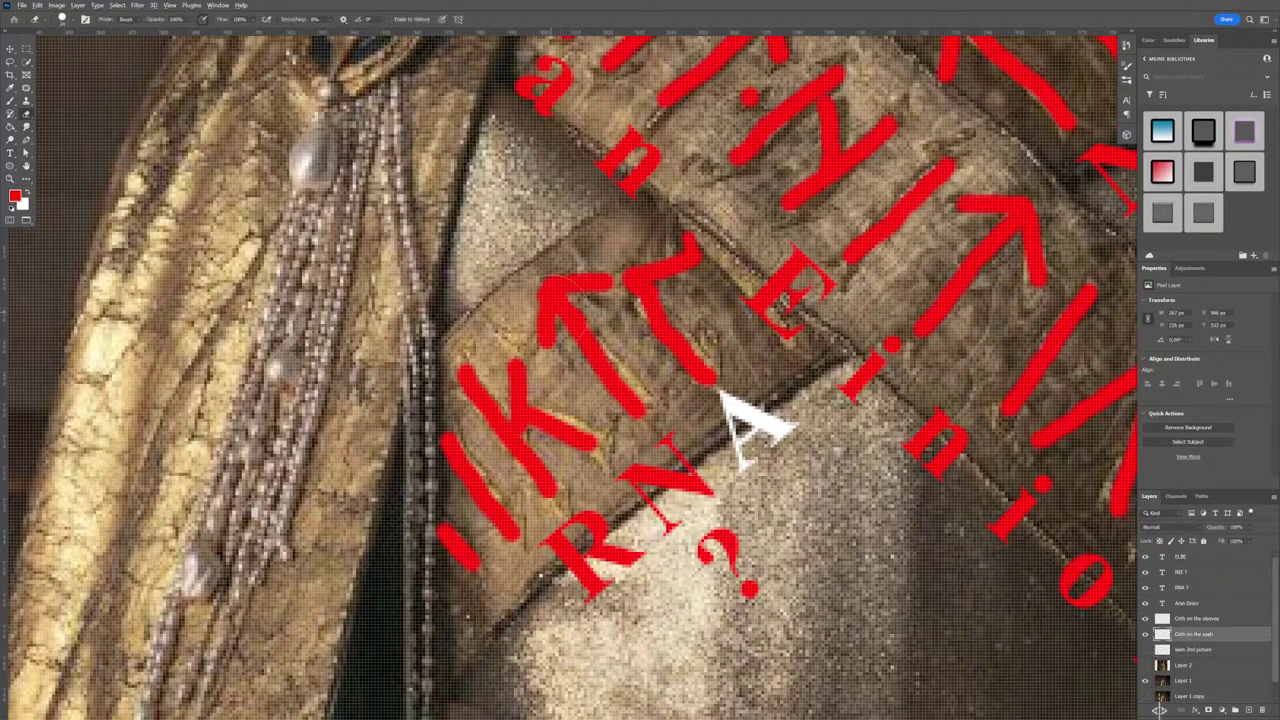
mouse_move(565, 305)
left_mouse_down()
mouse_move(570, 320)
mouse_move(575, 290)
mouse_move(570, 340)
mouse_move(605, 345)
mouse_move(620, 395)
mouse_move(615, 265)
mouse_move(645, 270)
mouse_move(662, 294)
mouse_move(674, 266)
mouse_move(684, 357)
mouse_move(640, 400)
mouse_move(600, 360)
mouse_move(580, 290)
mouse_move(663, 379)
left_mouse_up()
Remove the N from the lower band's transliteration text so that it reads "RA ?".
key("t")
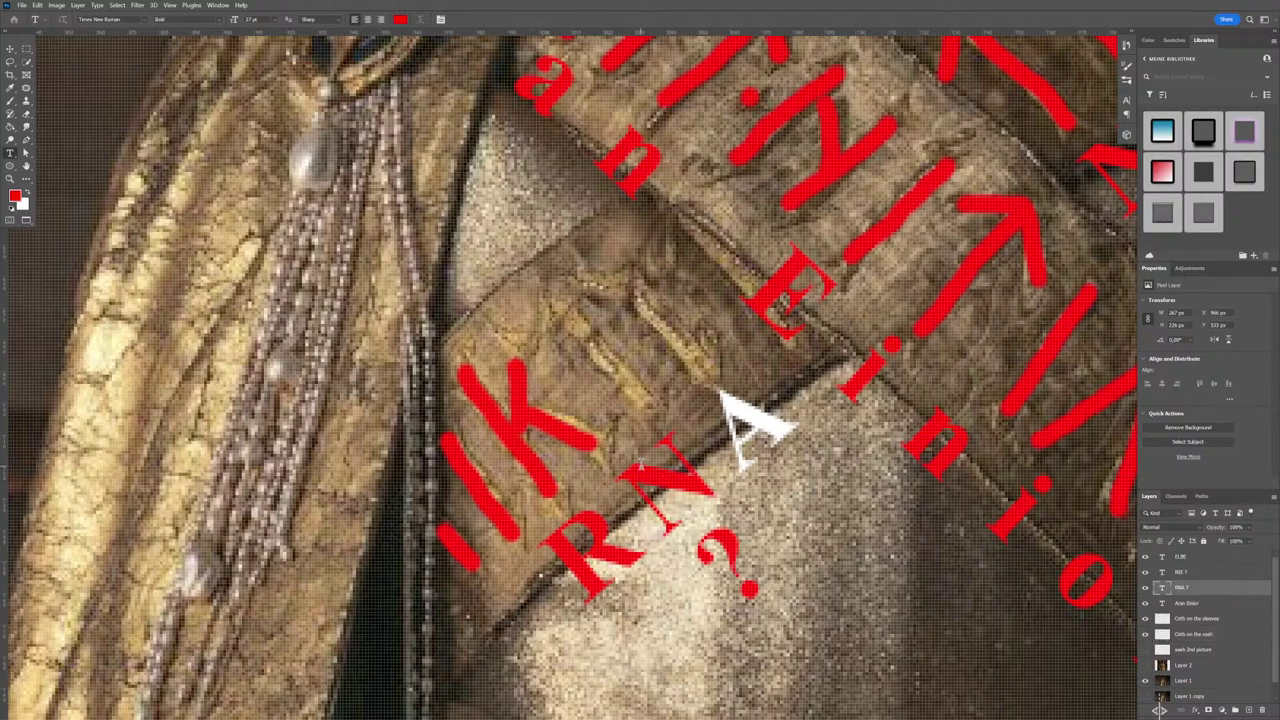
left_click_drag(644, 465, 745, 540)
key("BackSpace")
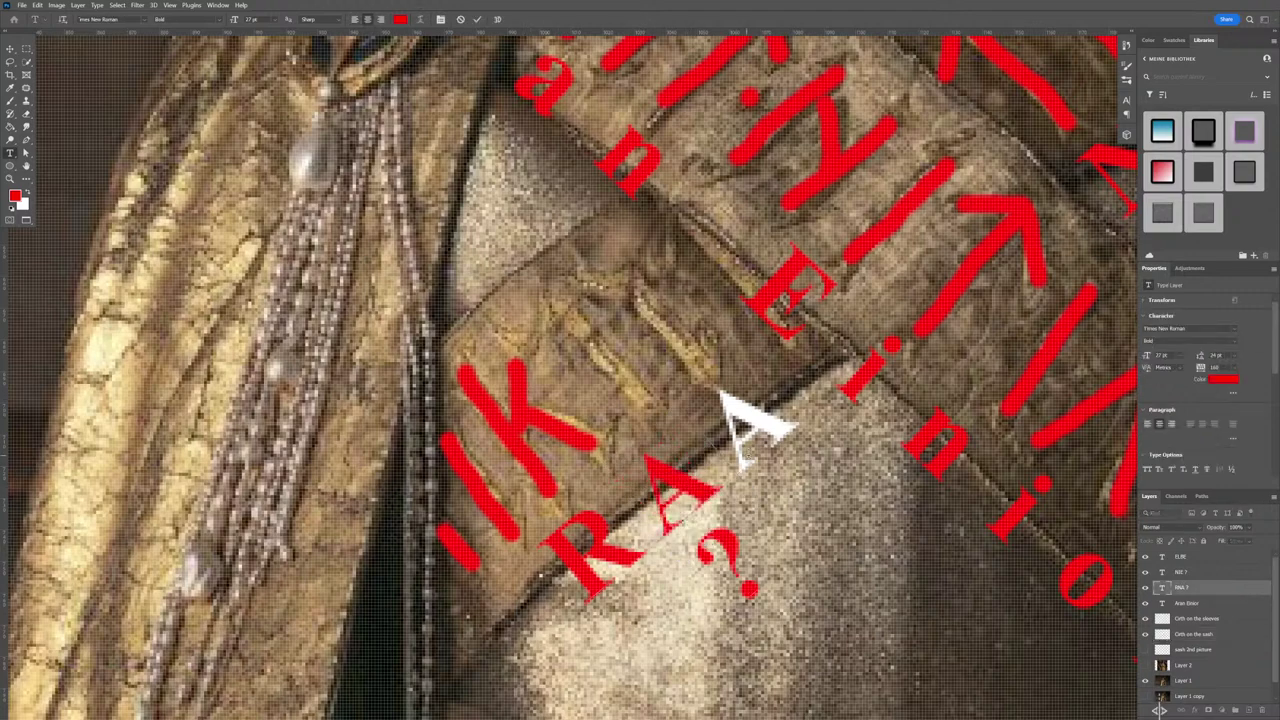
key("BackSpace")
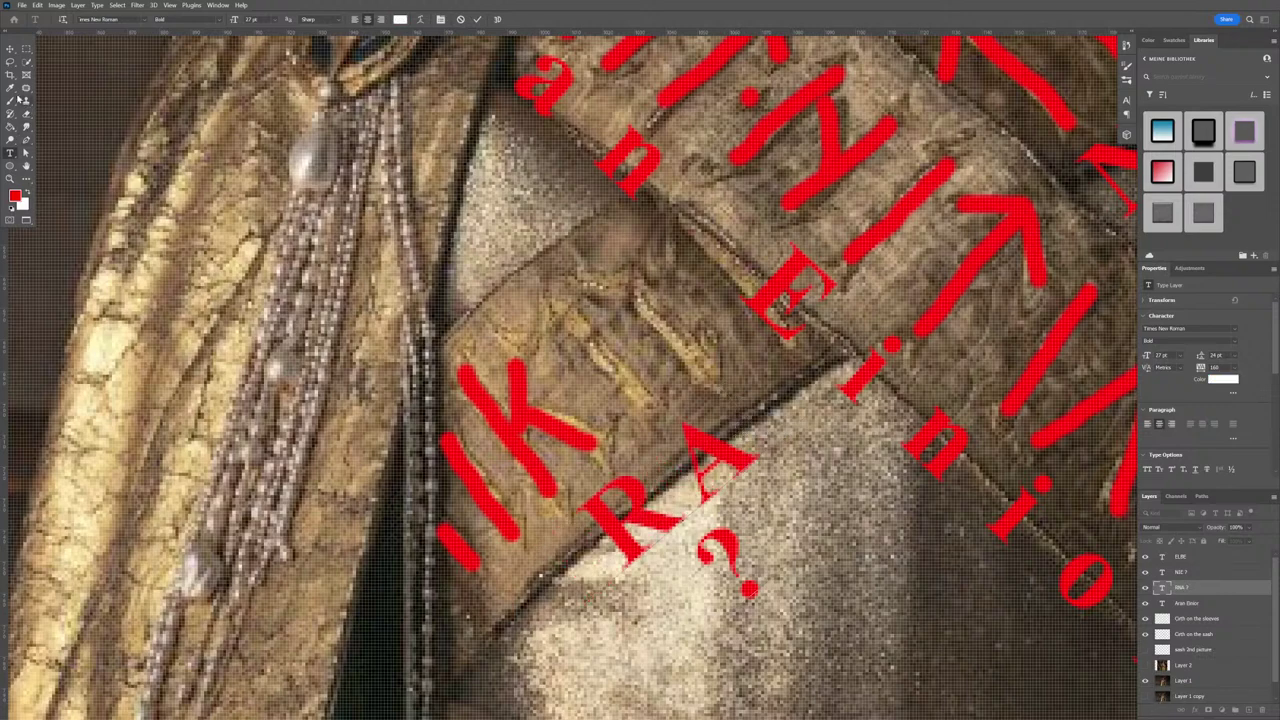
Trace a Π-shaped rune in red beside the K-shaped one on the lower band, on the Cirth on the sash layer.
key("b")
left_click(1150, 620)
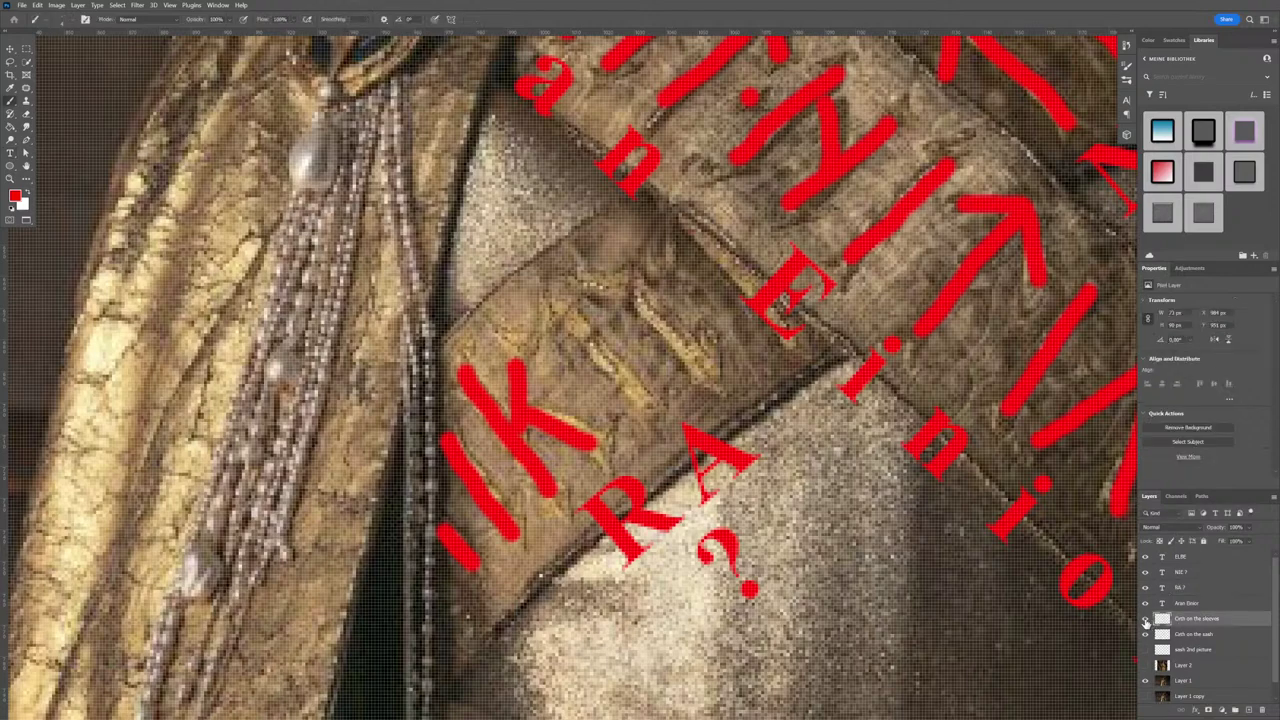
left_click(1182, 634)
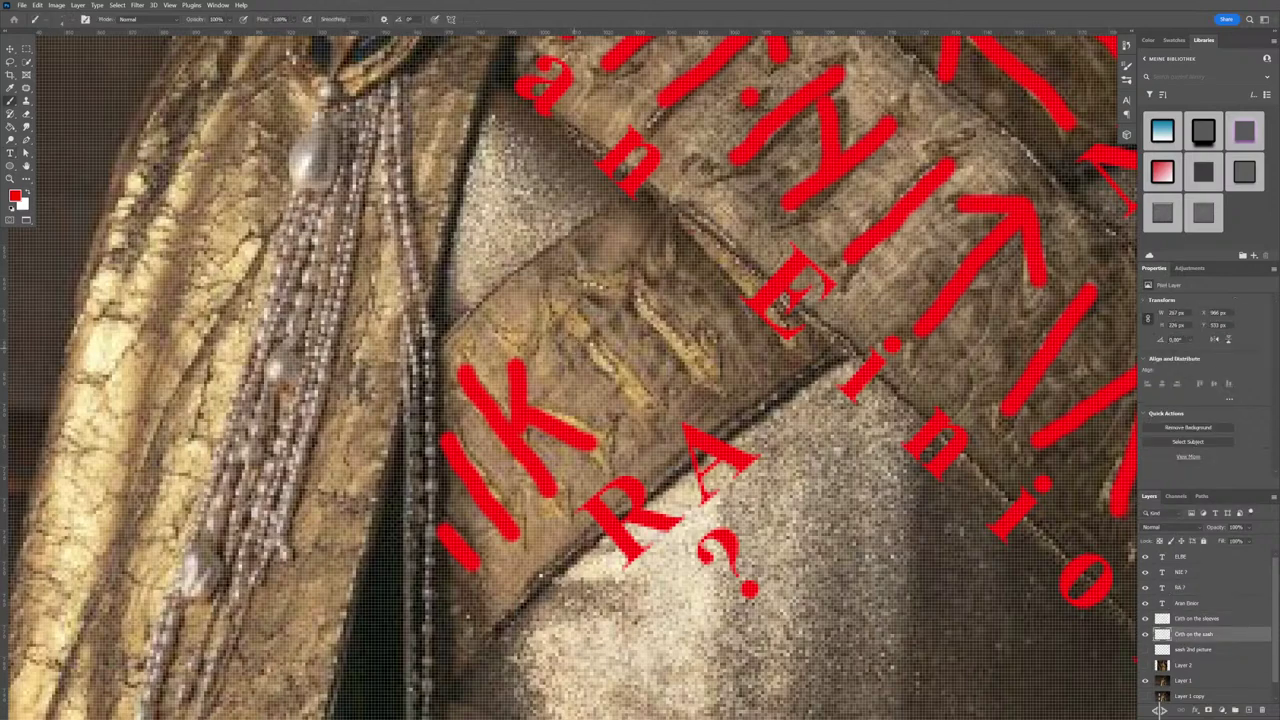
left_click_drag(552, 298, 640, 410)
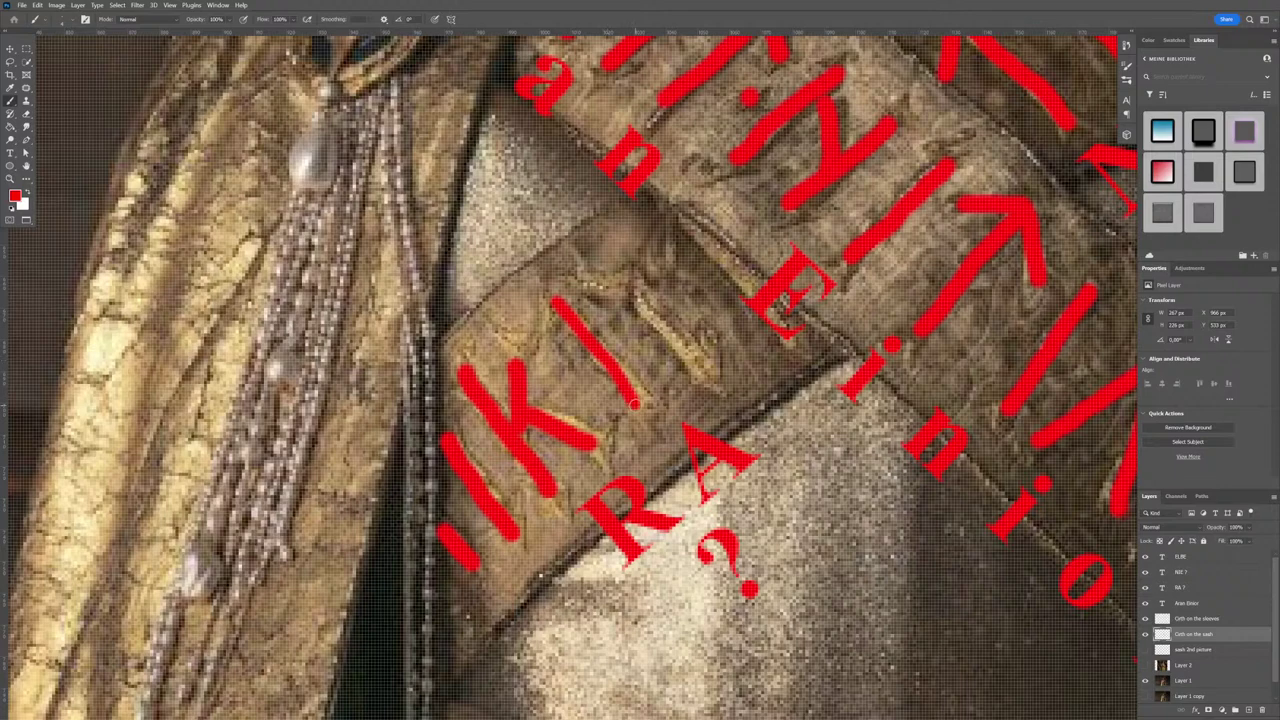
mouse_move(558, 300)
left_mouse_down()
mouse_move(628, 287)
mouse_move(702, 368)
left_mouse_up()
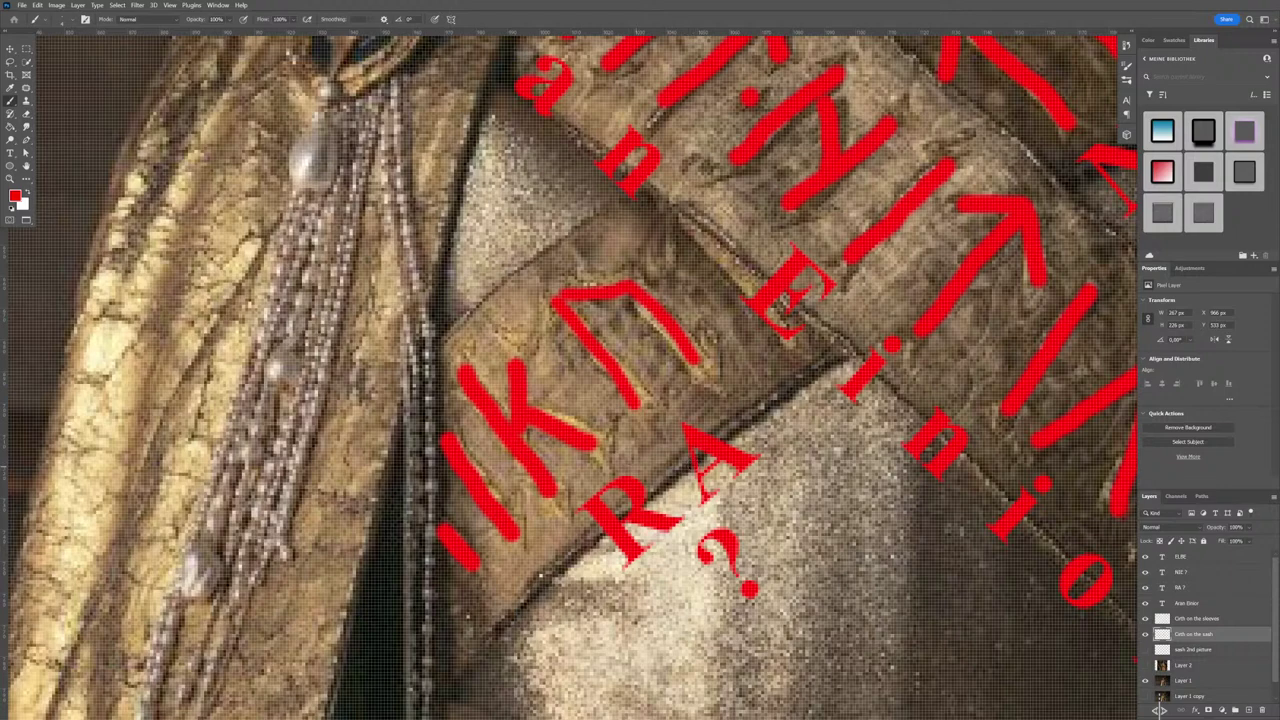
scroll(704, 327, "up", 2)
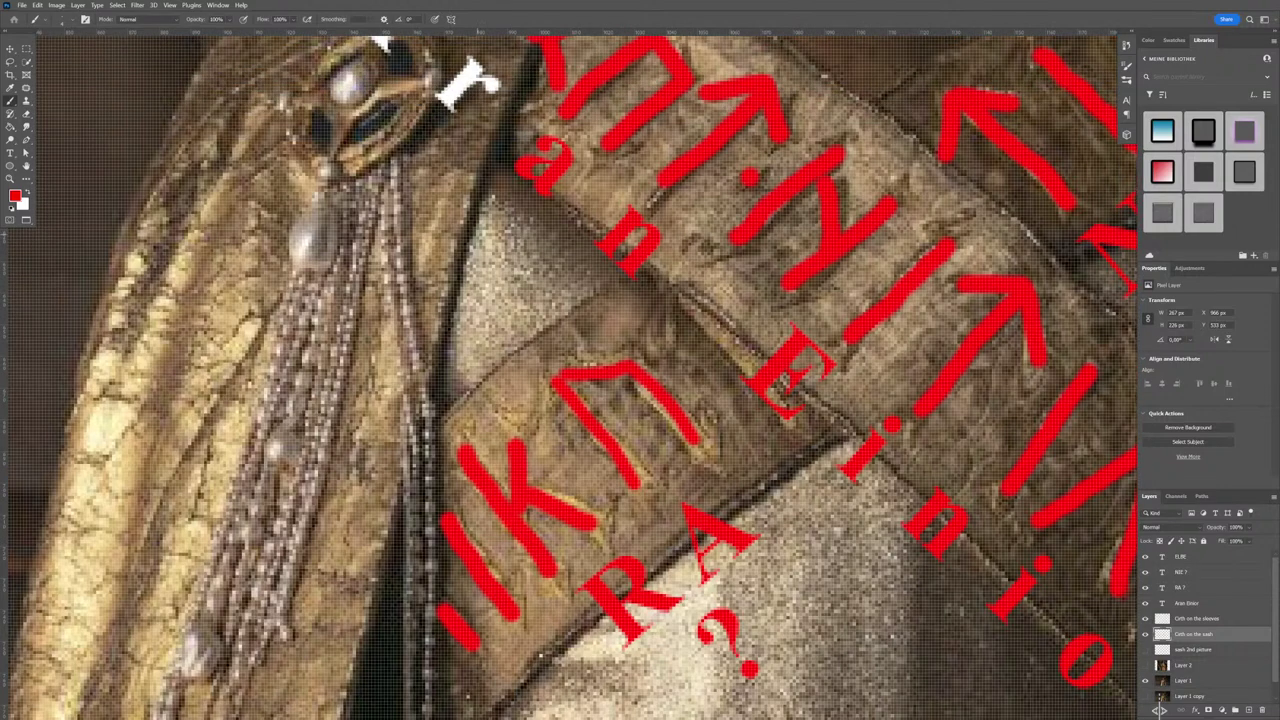
Examine the traced runes and transliteration letters along the crossed sash bands.
scroll(574, 161, "up", 2)
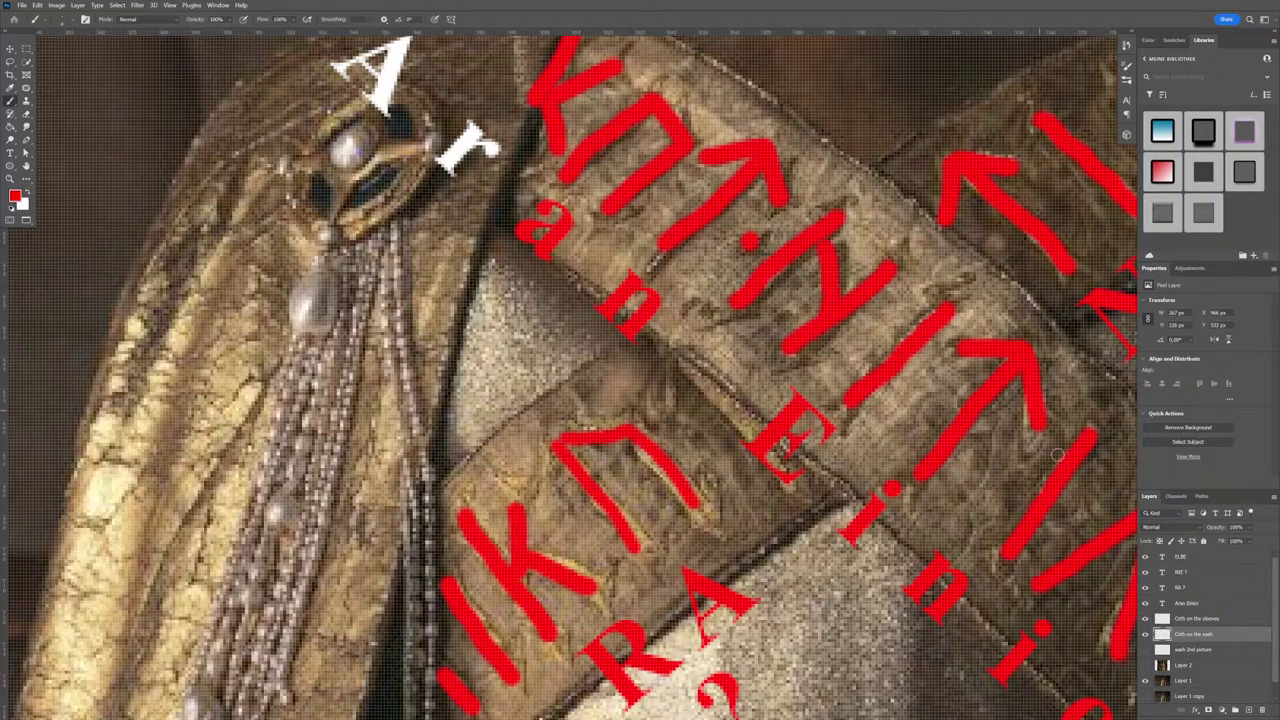
scroll(1113, 328, "up", 3)
scroll(1065, 400, "up", 1)
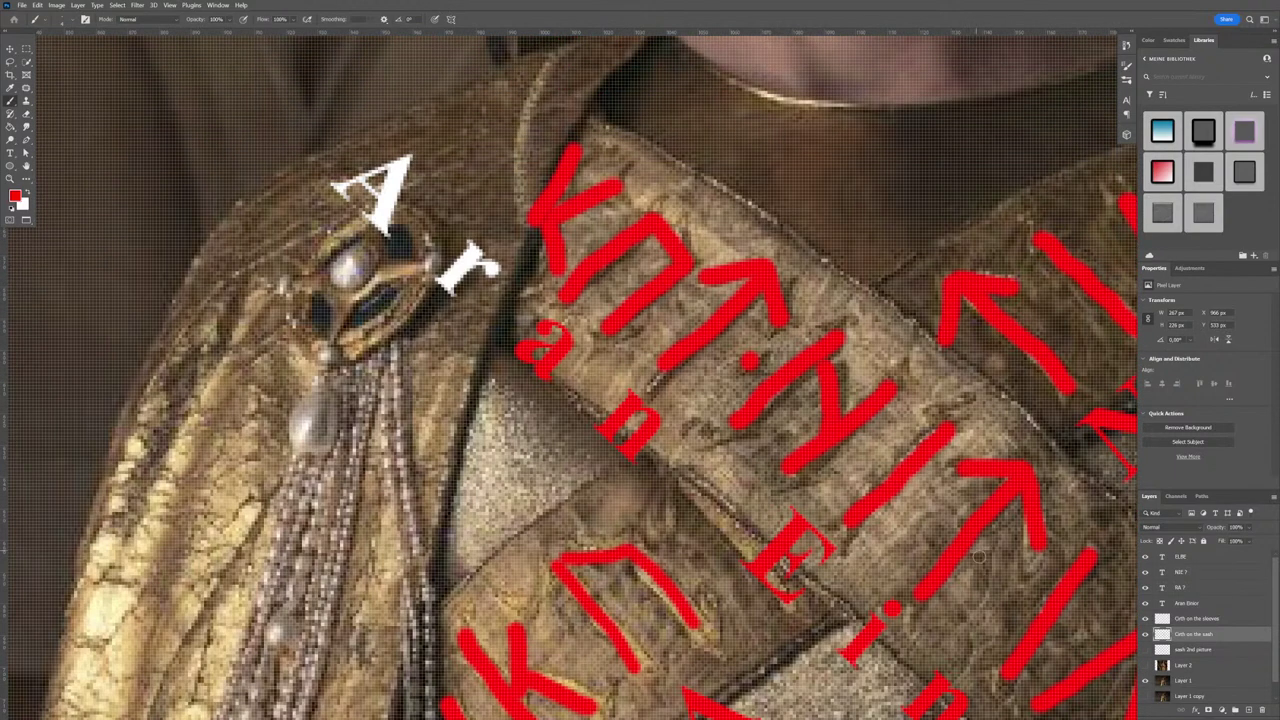
scroll(860, 400, "down", 8)
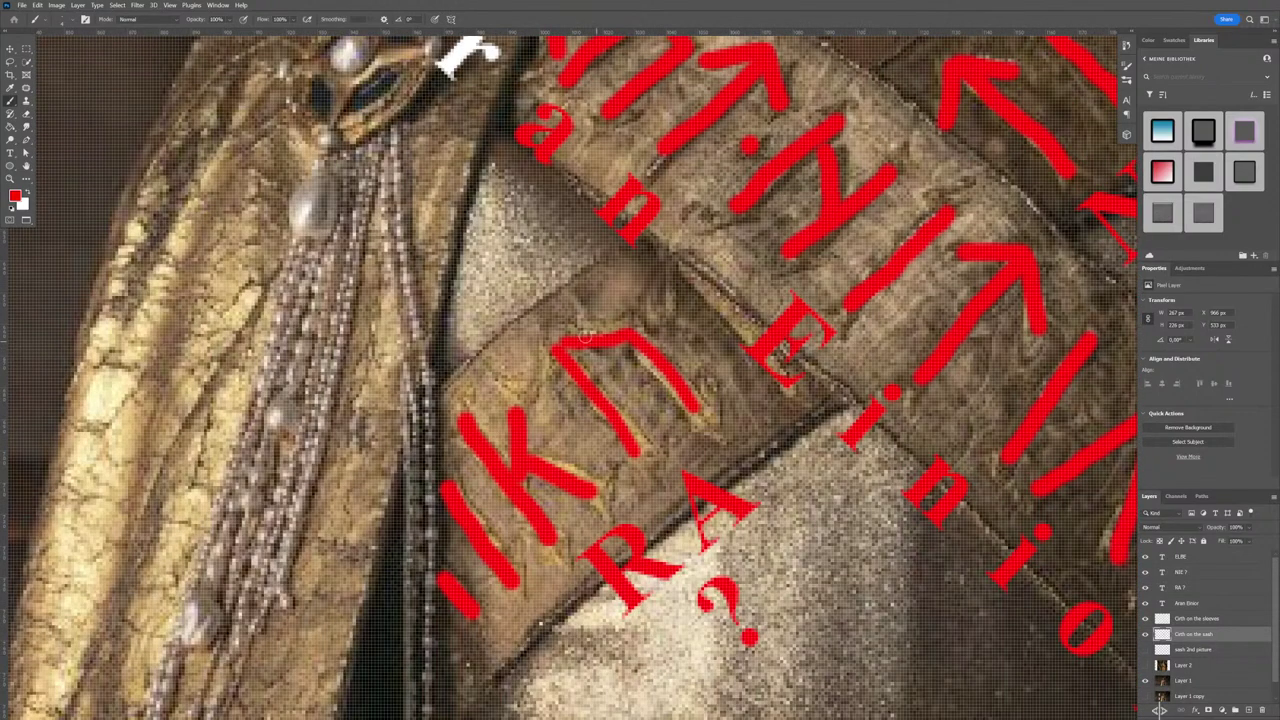
key("v")
scroll(952, 238, "down", 3)
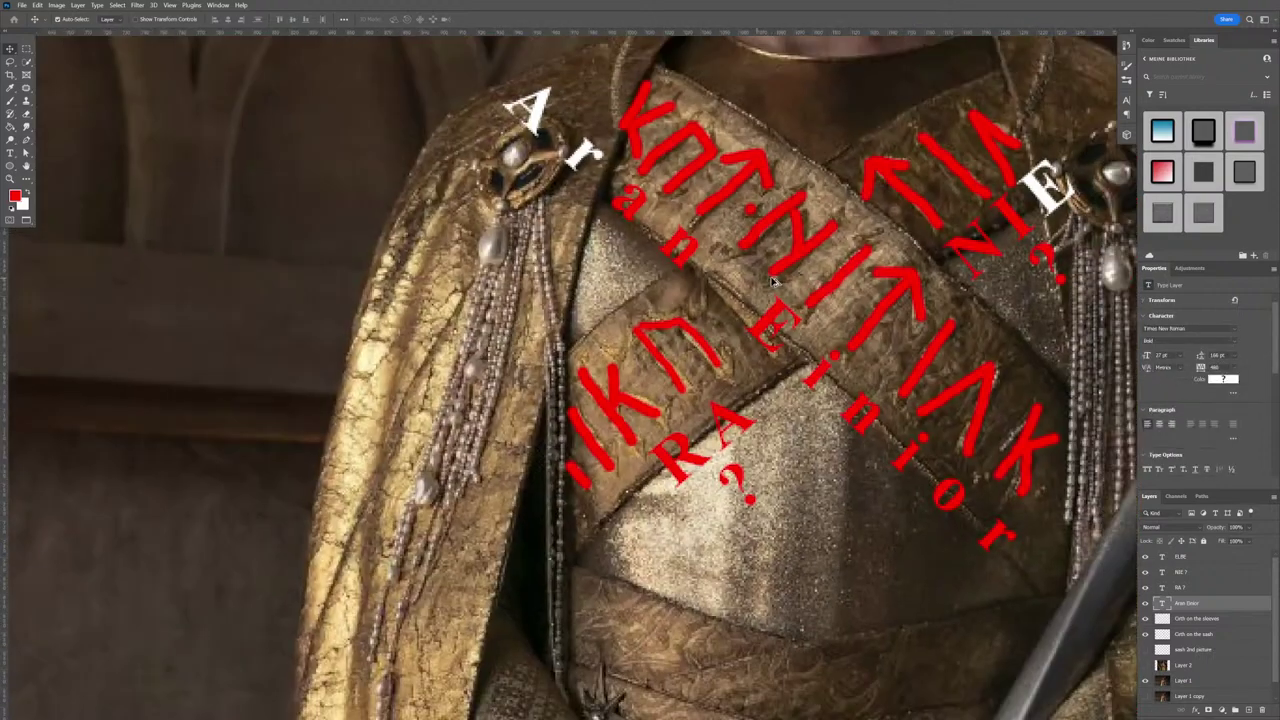
scroll(952, 238, "up", 2)
scroll(952, 238, "down", 3)
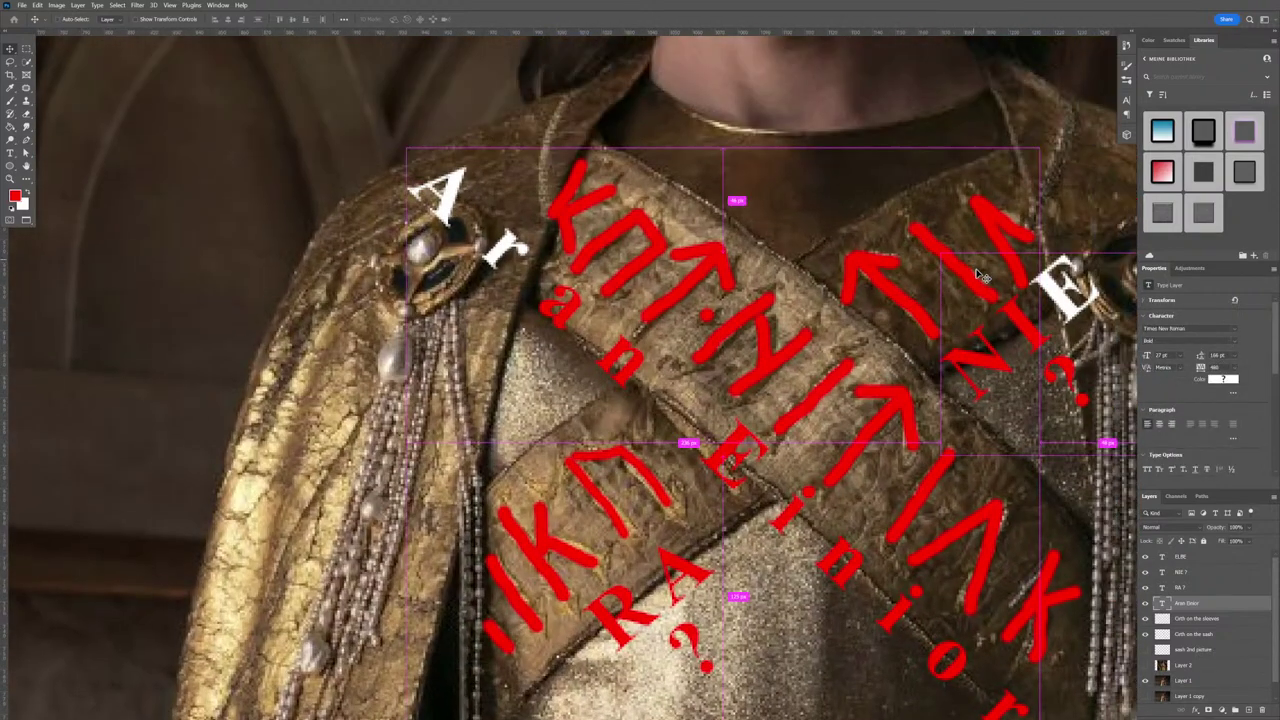
scroll(1000, 385, "up", 3)
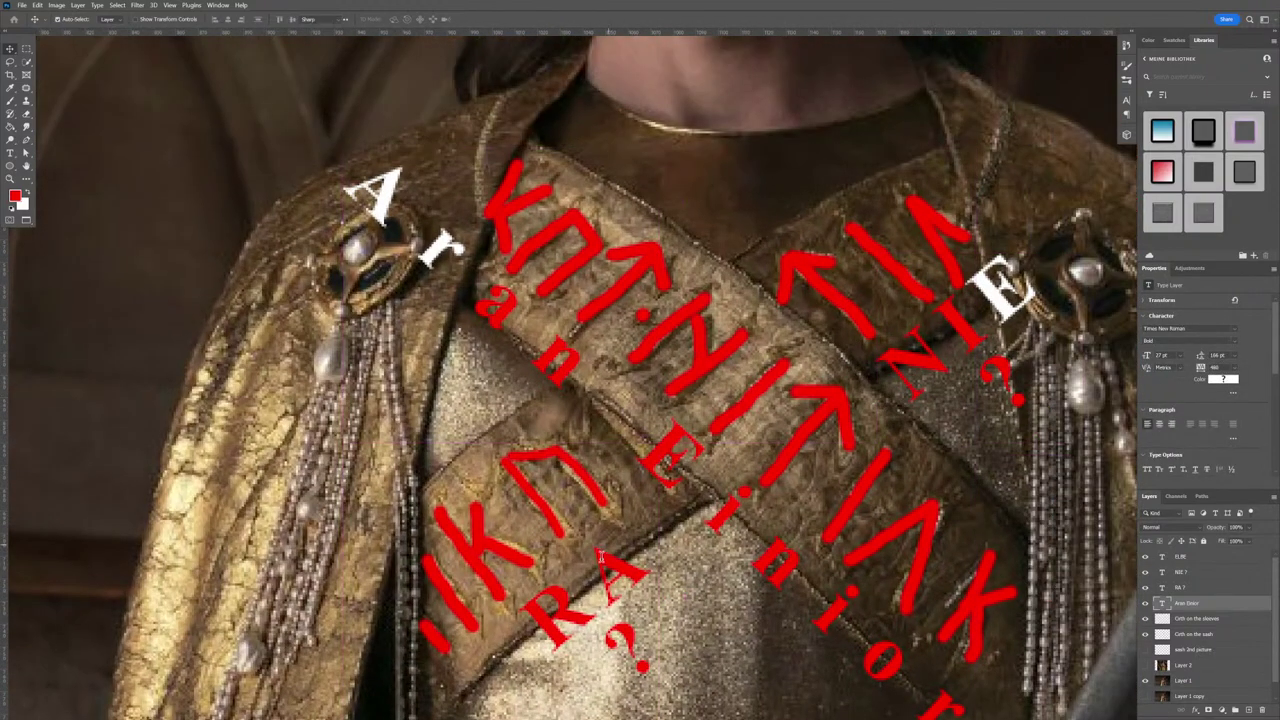
key("t")
left_click(532, 630)
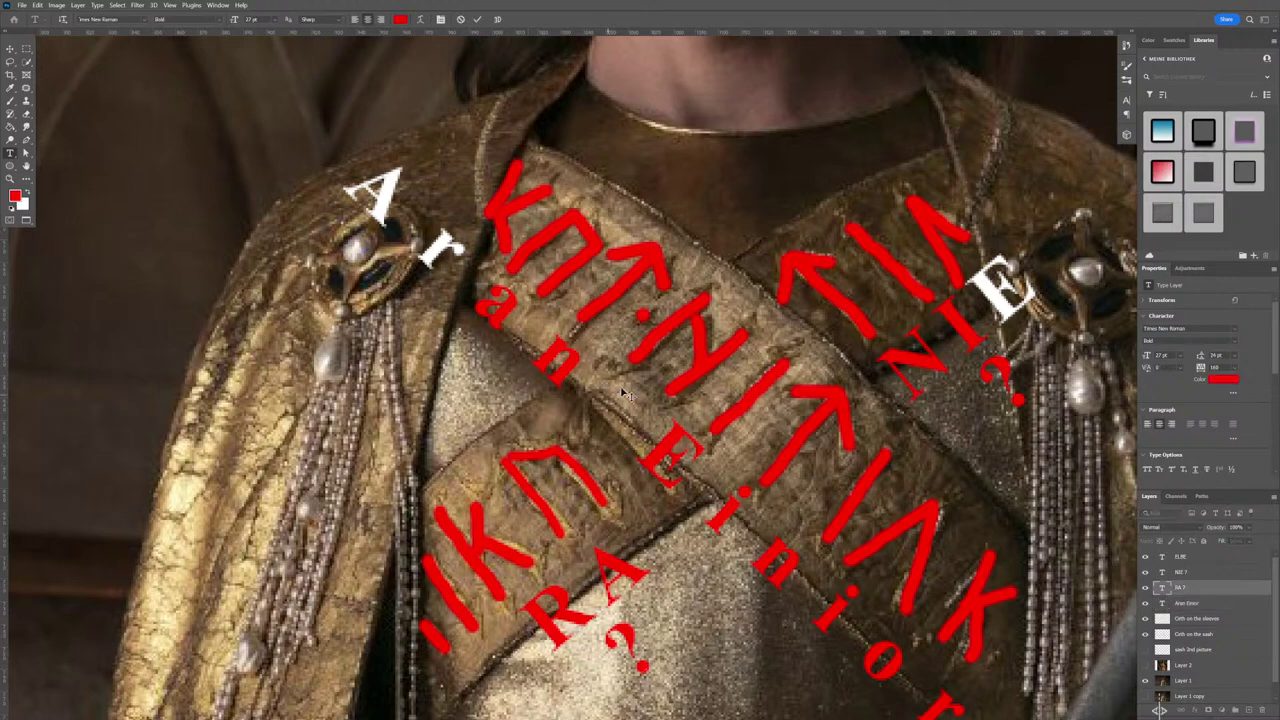
left_click(549, 404)
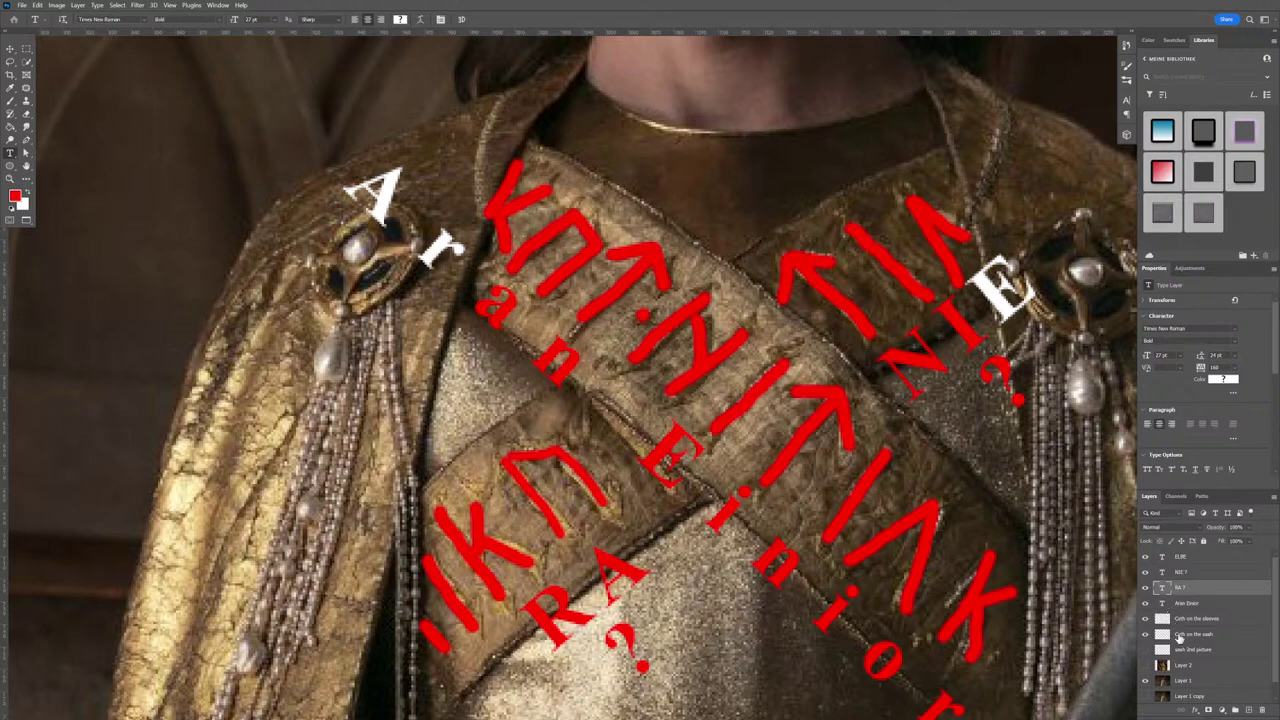
On the Cirth on the sash layer, paint a small arrow rune at the lower band's inner end and complete the Π-shaped rune at its outer end.
left_click(1182, 636)
left_click(1204, 620)
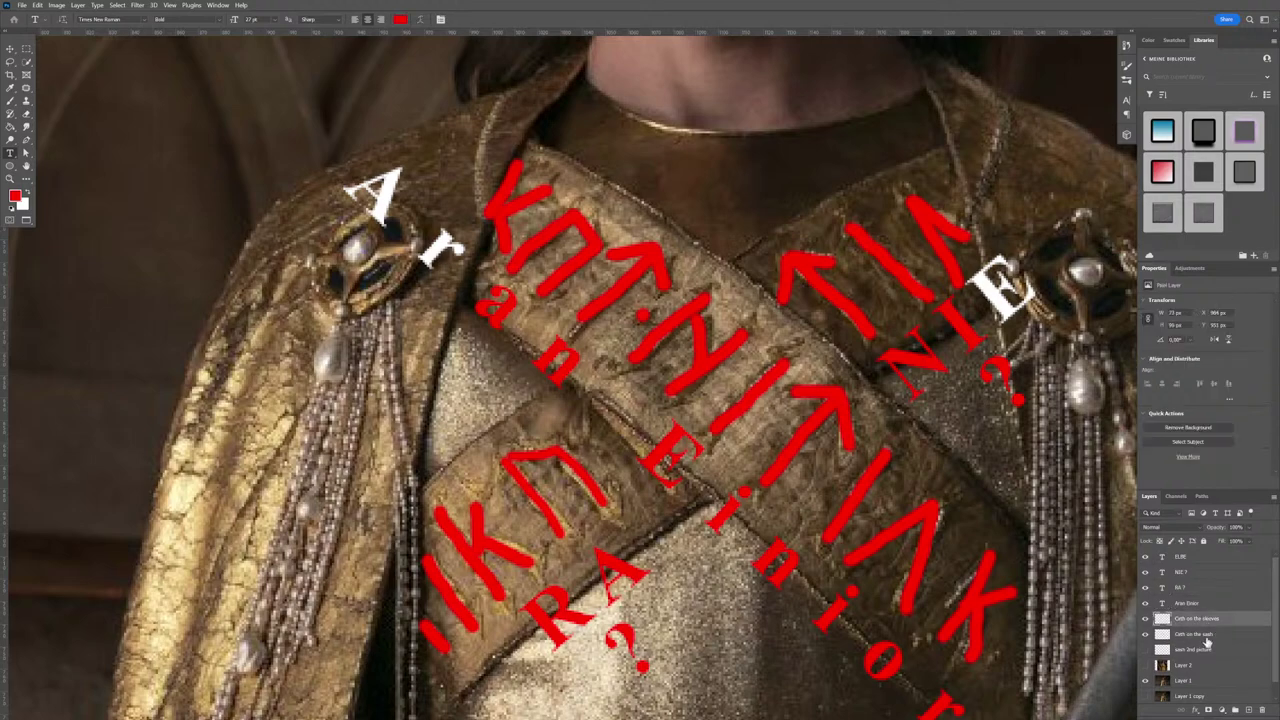
left_click(1208, 636)
left_click(10, 101)
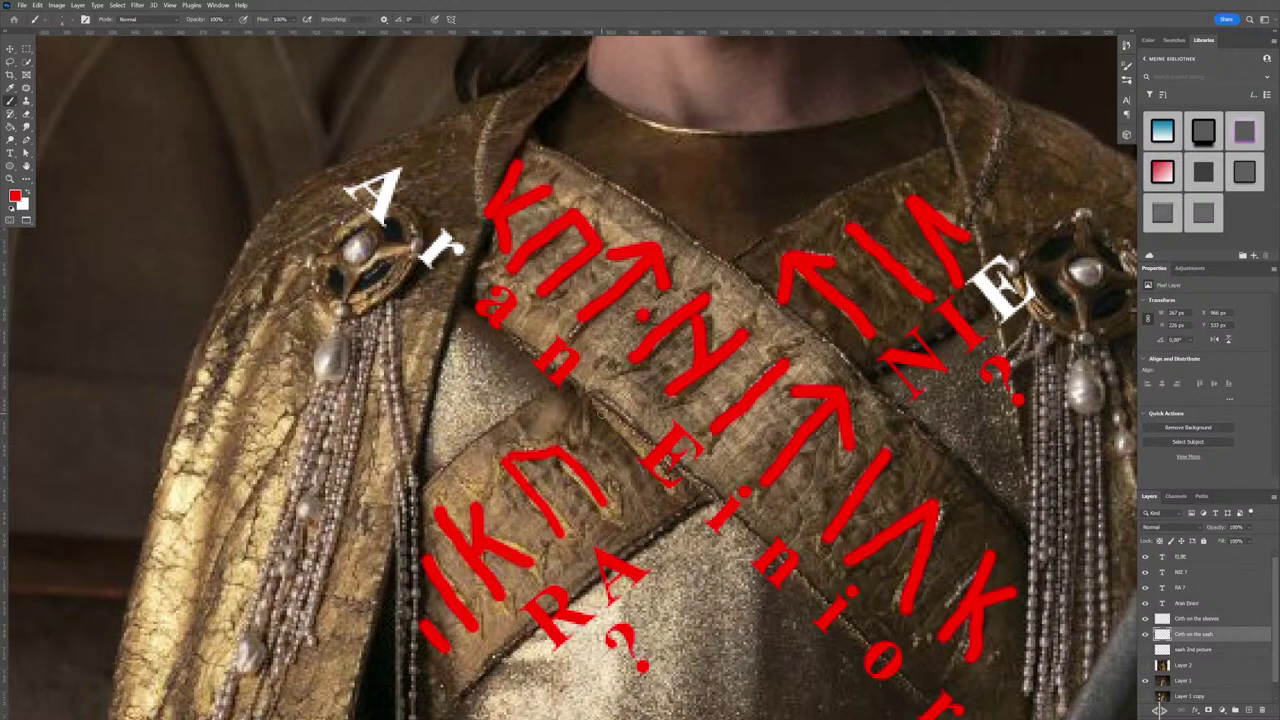
left_click_drag(604, 414, 618, 432)
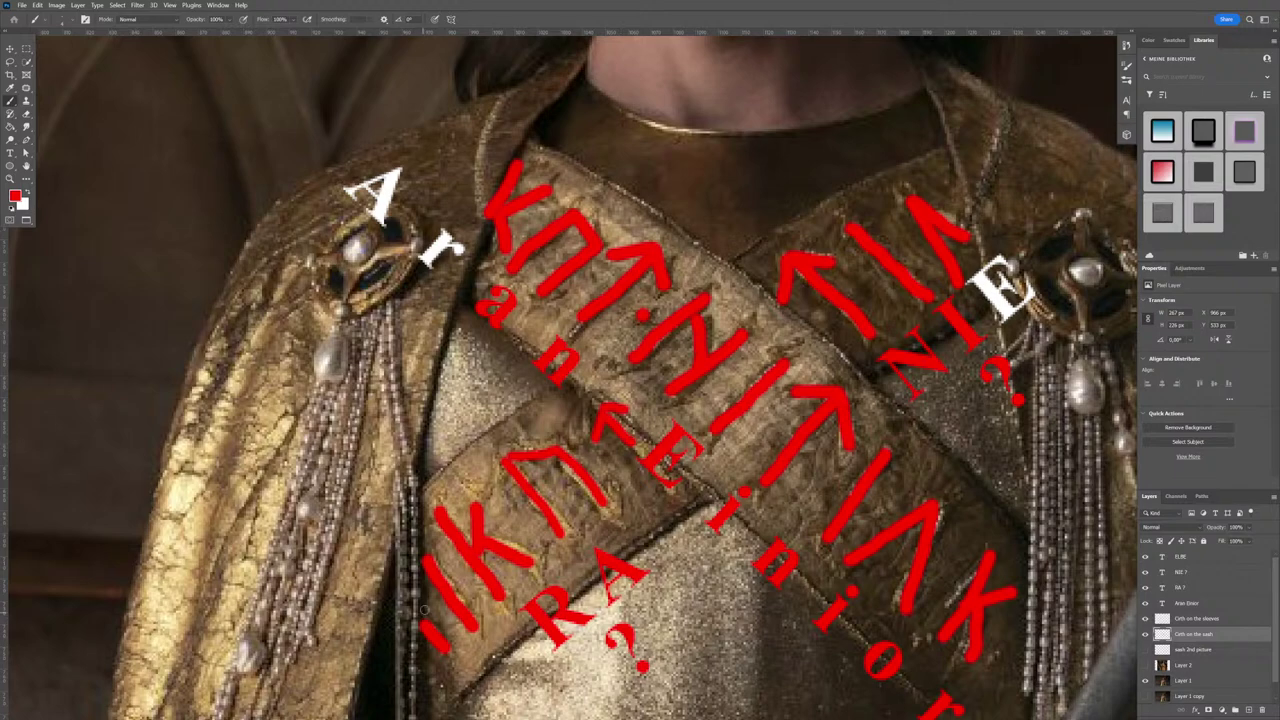
left_click_drag(424, 558, 378, 580)
left_click_drag(420, 628, 381, 573)
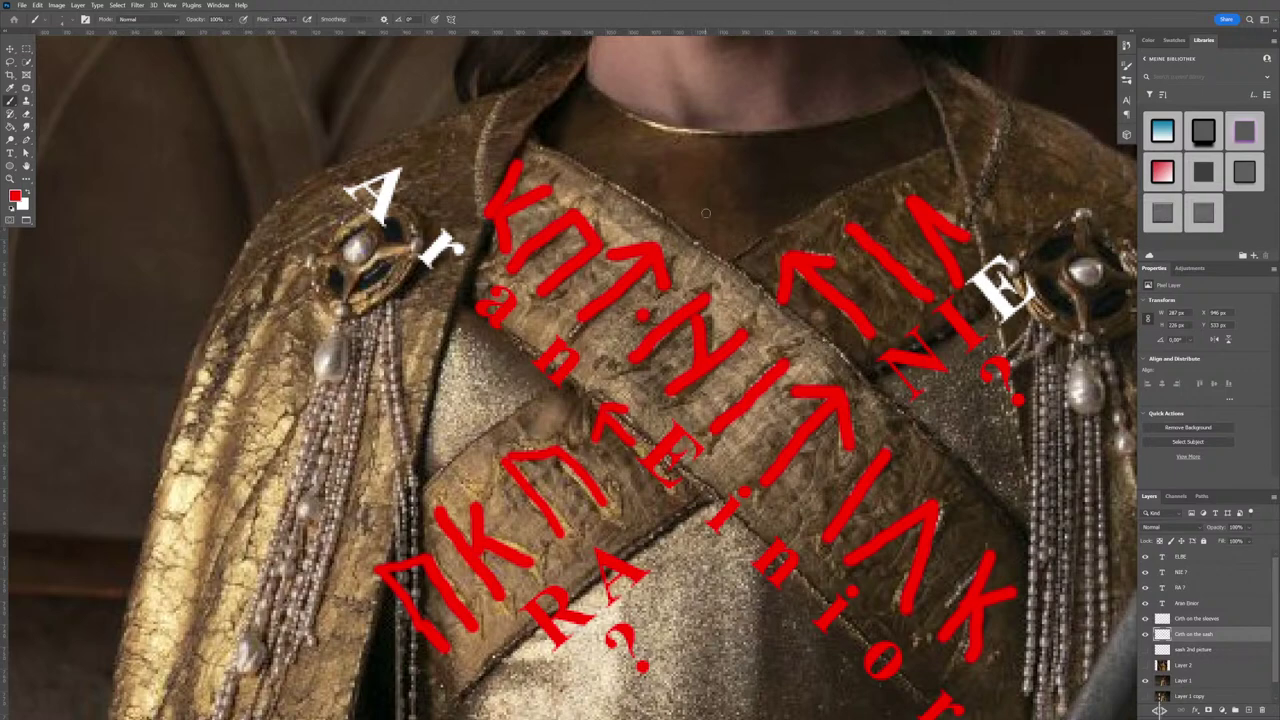
Paint a red note "NI" below the neckline with an arrow pointing down to where the sash bands cross.
left_click_drag(726, 225, 718, 266)
left_click_drag(717, 162, 741, 204)
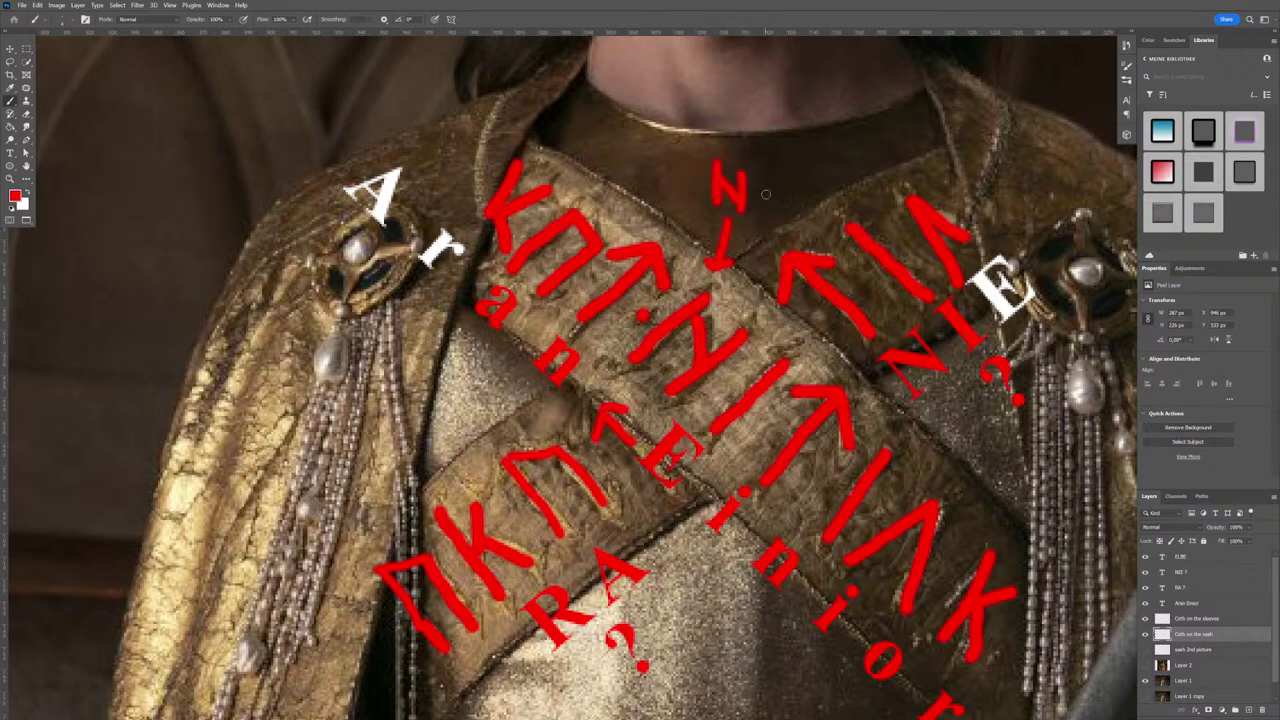
left_click_drag(766, 180, 762, 217)
Replace the white E with an O in the shoulder band's transliteration so that it reads "NIO ?".
key("t")
double_click(1005, 285)
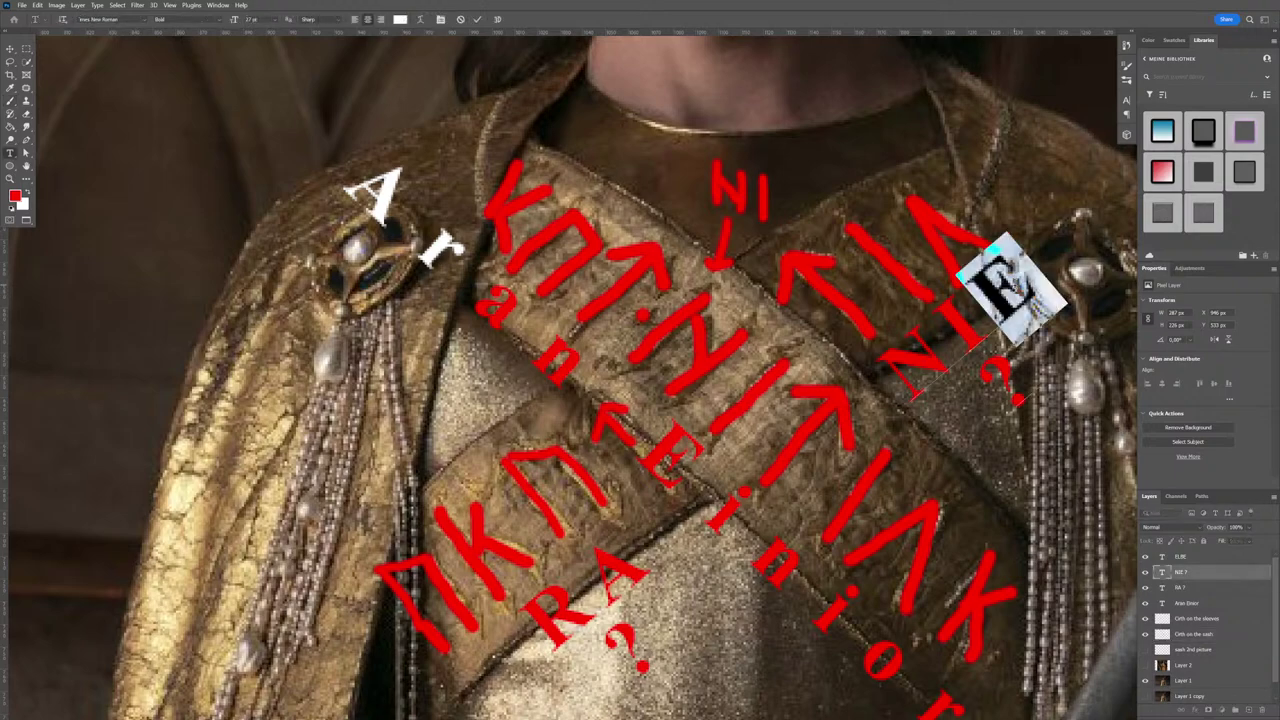
type("O")
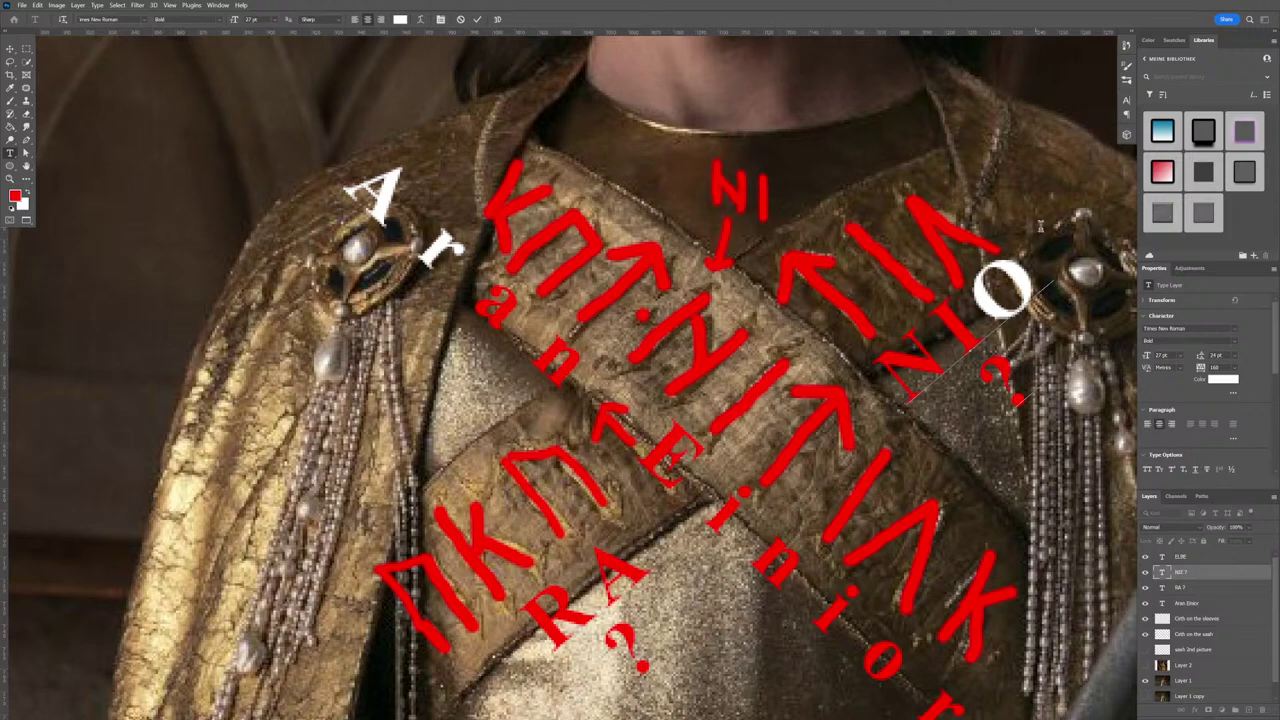
left_click(10, 48)
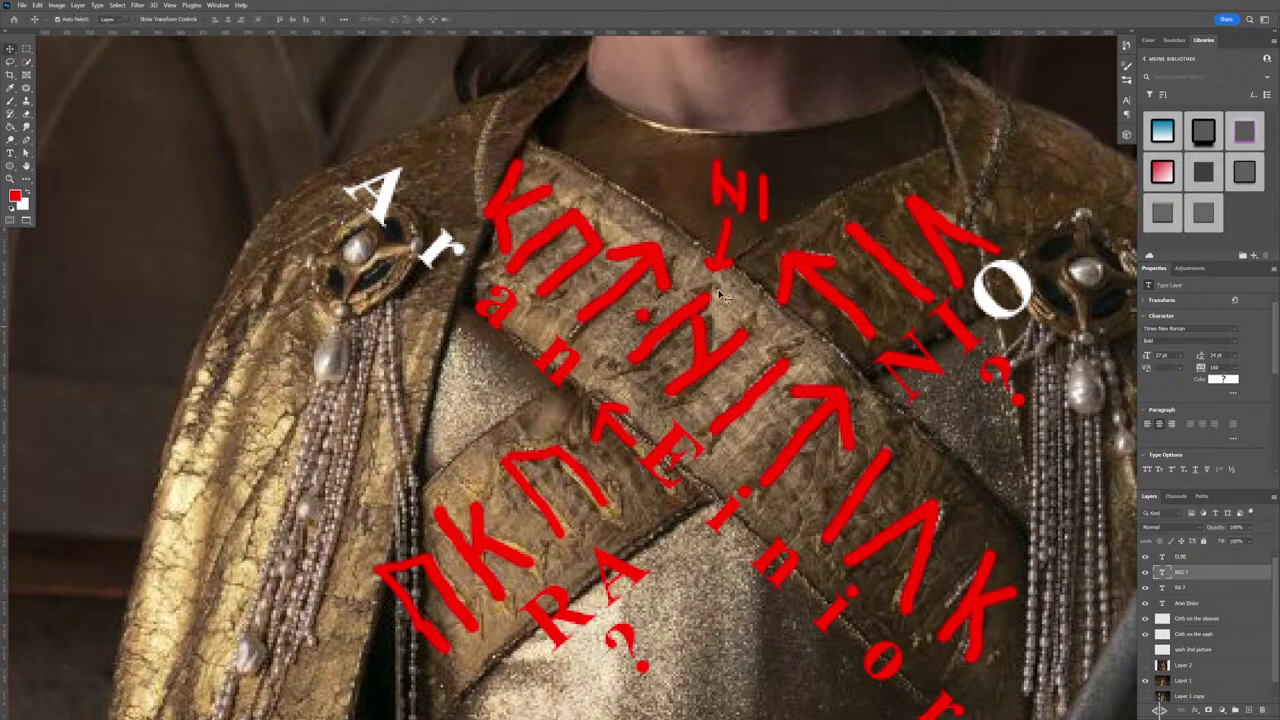
On the Cirth on the sash layer, paint a red K-shaped rune at the outer end of the band labelled NIO.
left_click(10, 101)
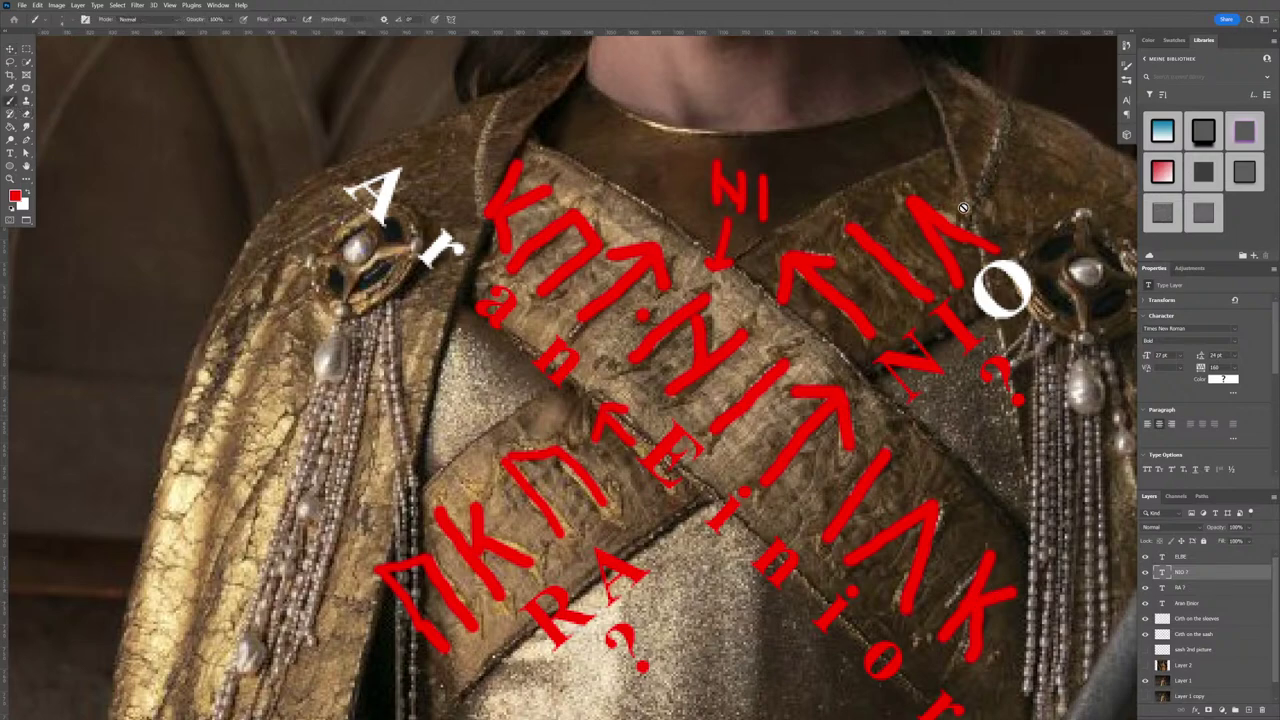
left_click(1186, 634)
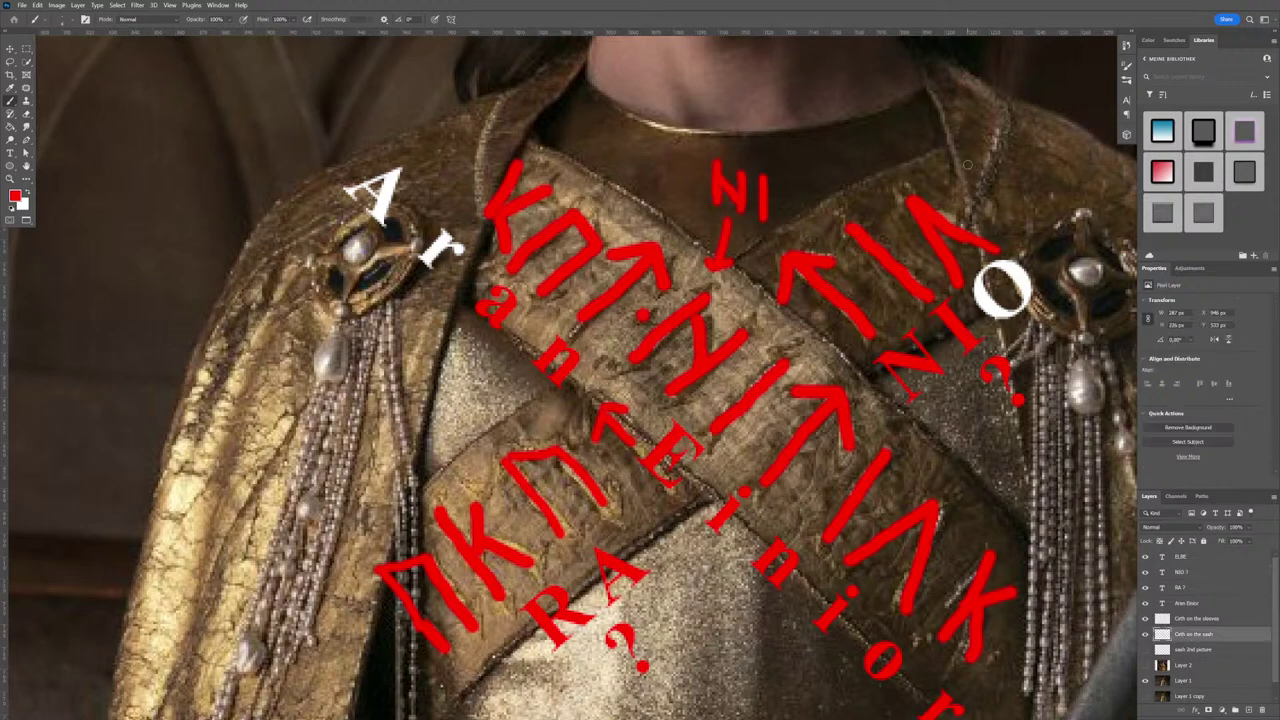
left_click_drag(968, 164, 1008, 207)
mouse_move(1007, 155)
left_mouse_down()
mouse_move(998, 188)
mouse_move(1038, 194)
left_mouse_up()
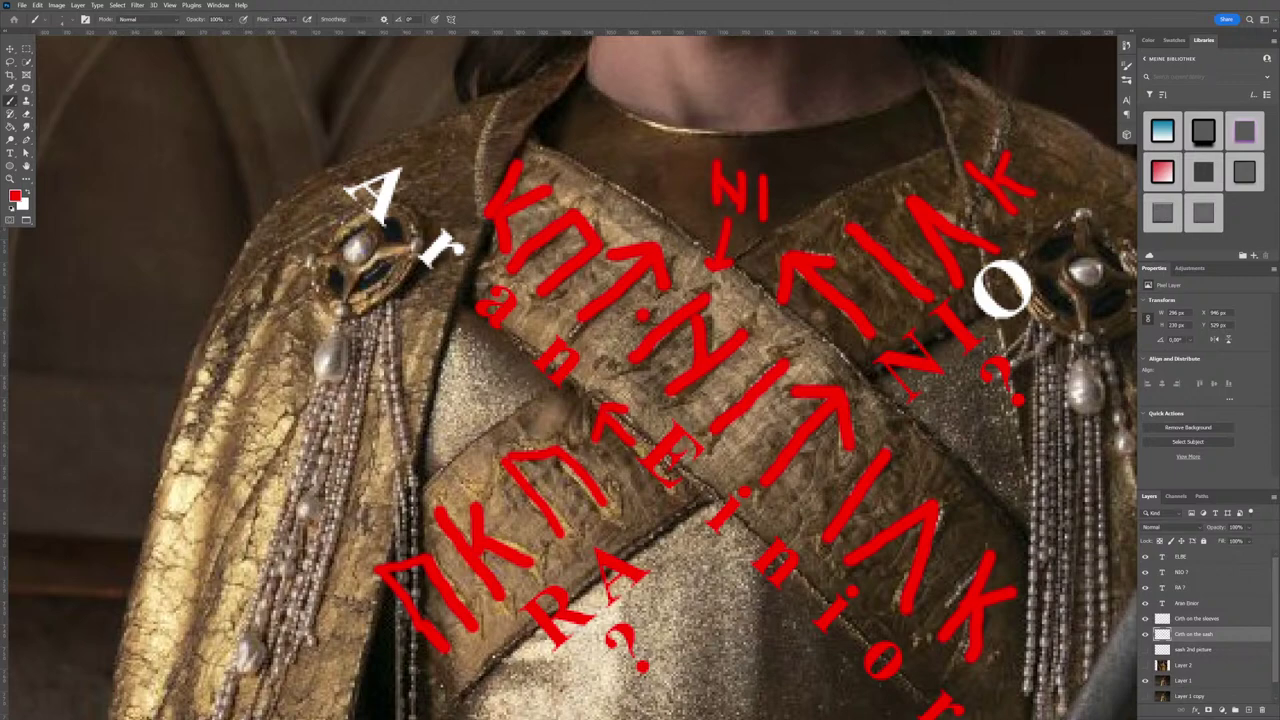
Review the rune tracings and transliterations across the sash bands and the sleeve.
key("ctrl+0")
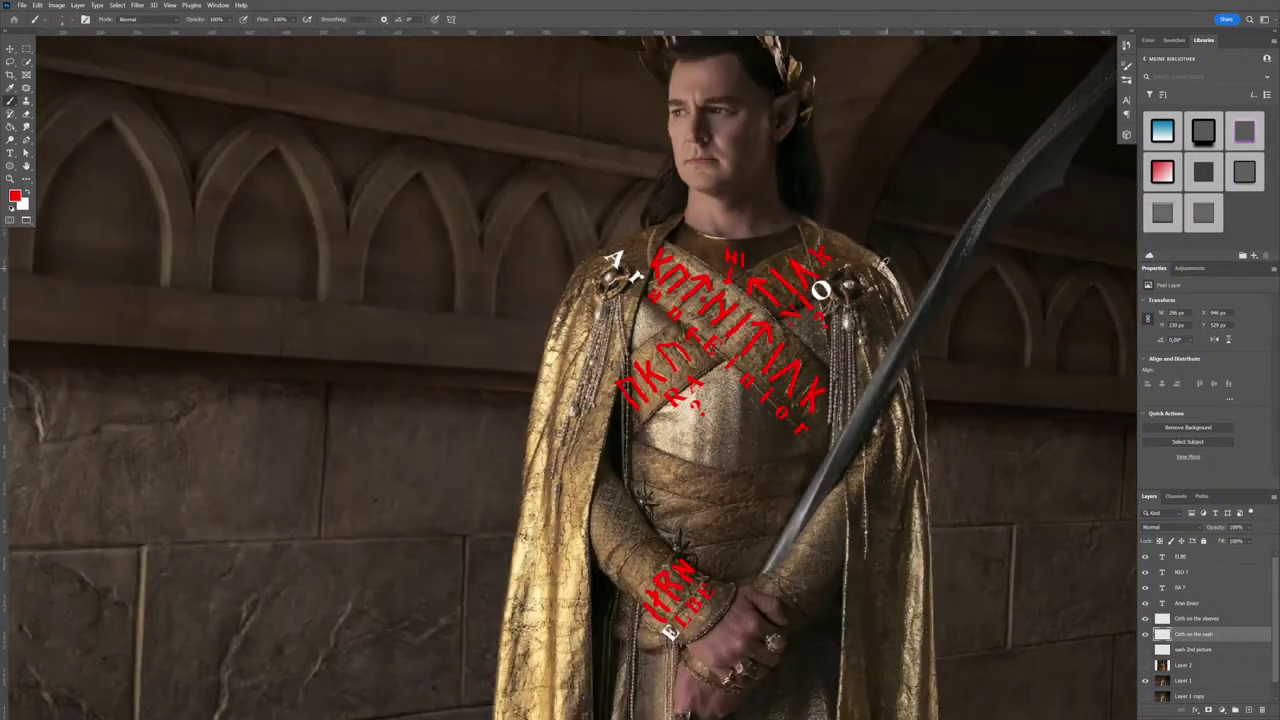
scroll(675, 225, "up", 3)
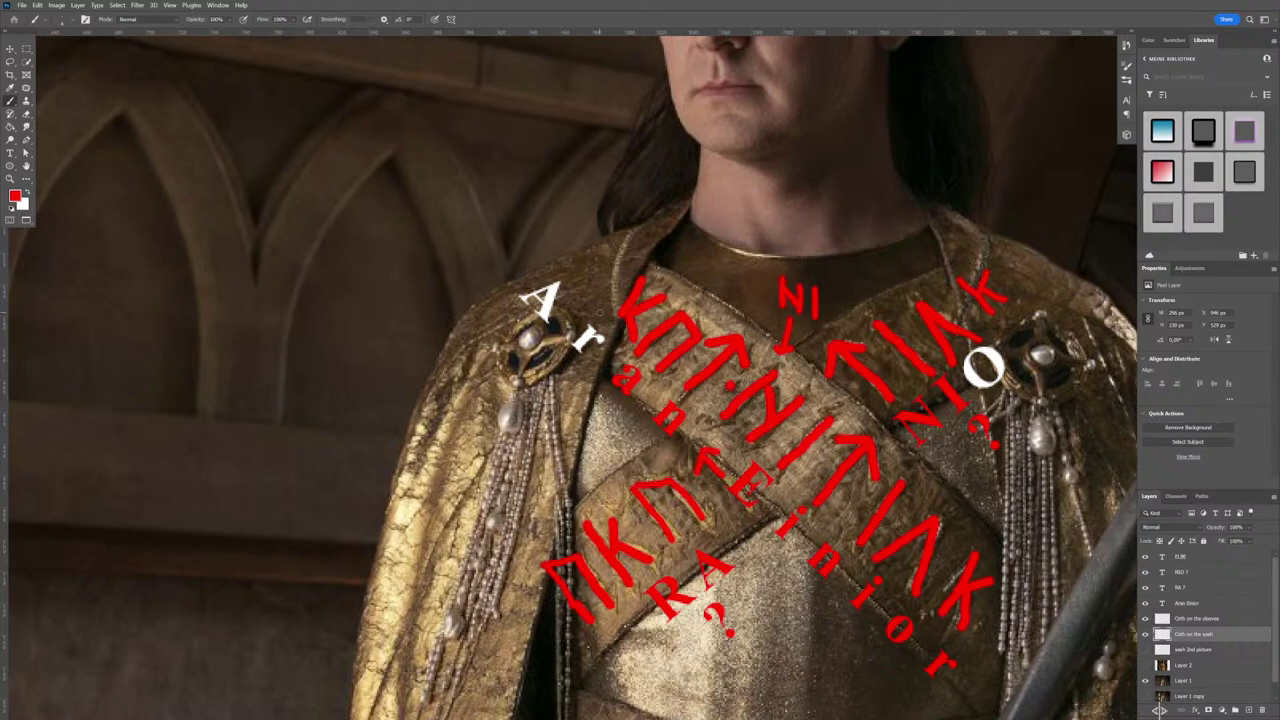
scroll(771, 283, "down", 5)
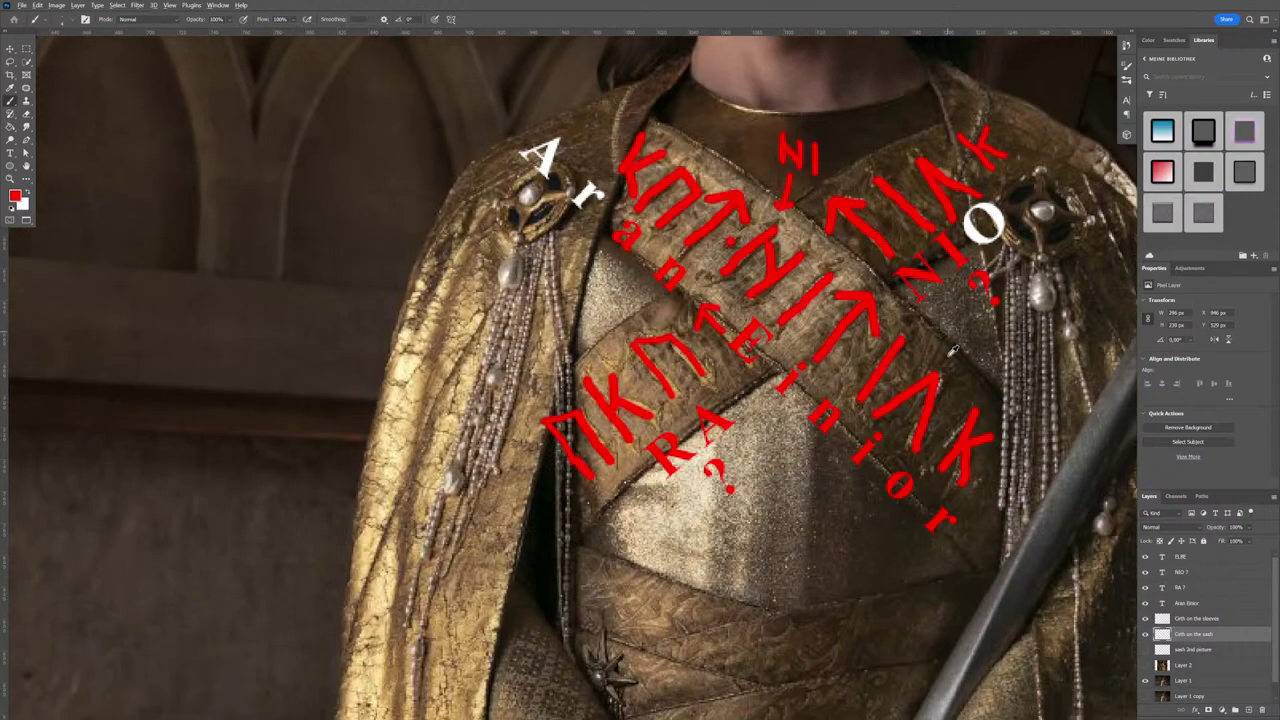
scroll(917, 424, "up", 5)
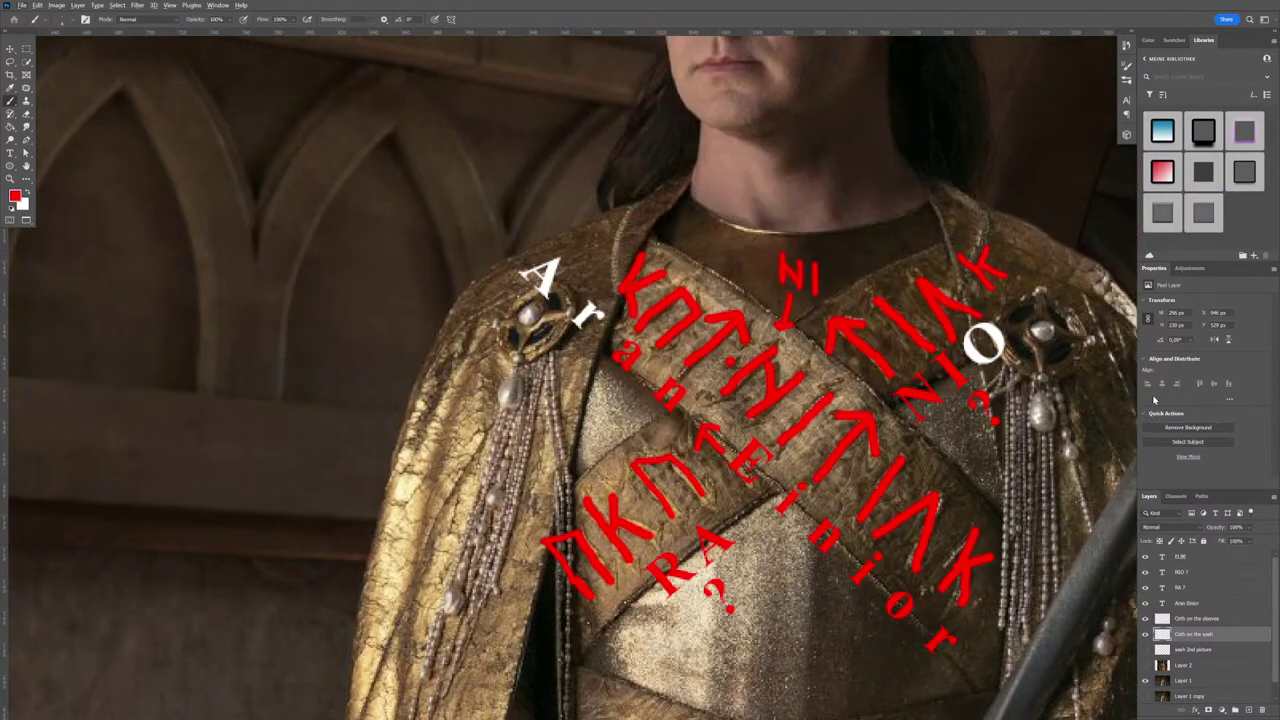
key("space")
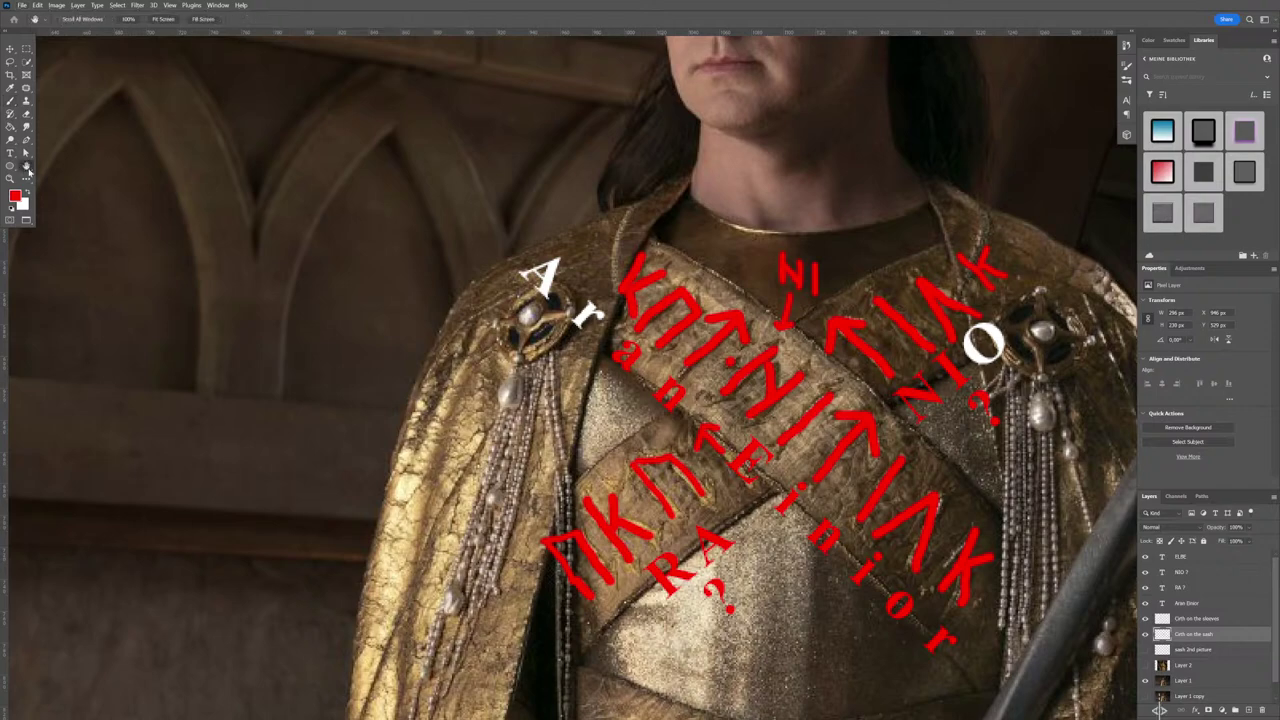
left_click_drag(742, 203, 266, 357)
left_click_drag(311, 306, 703, 345)
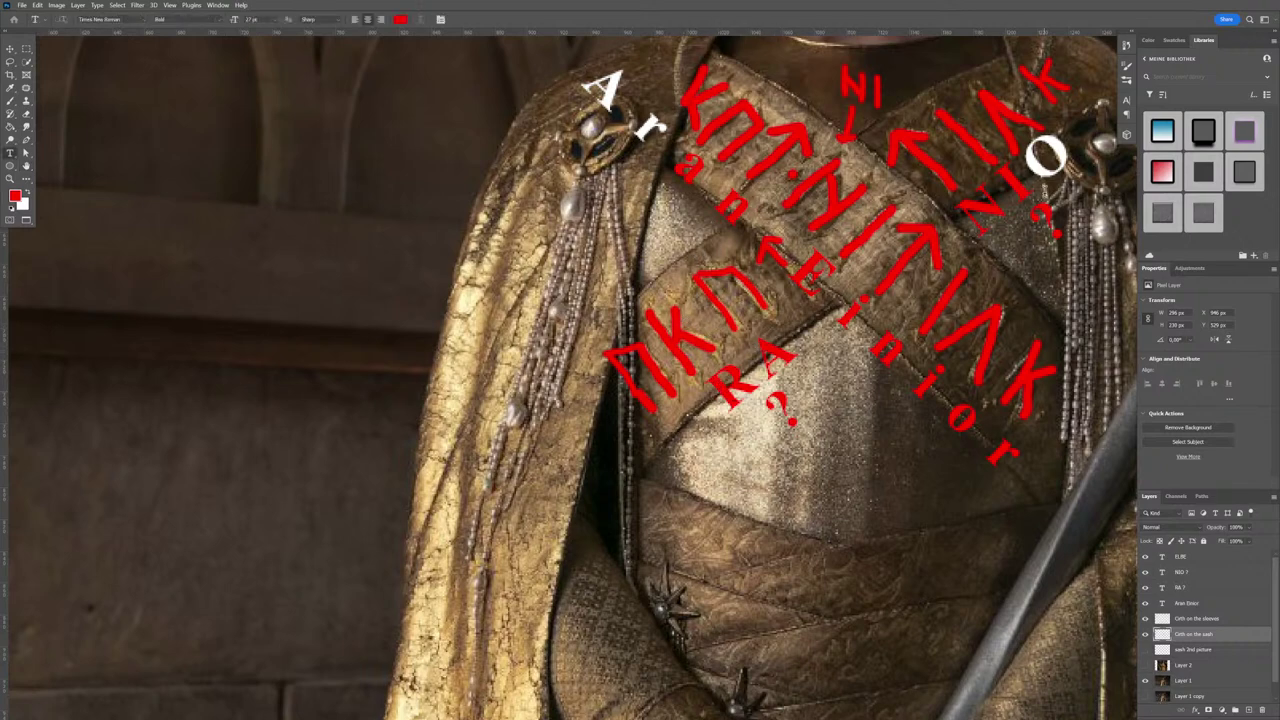
double_click(984, 209)
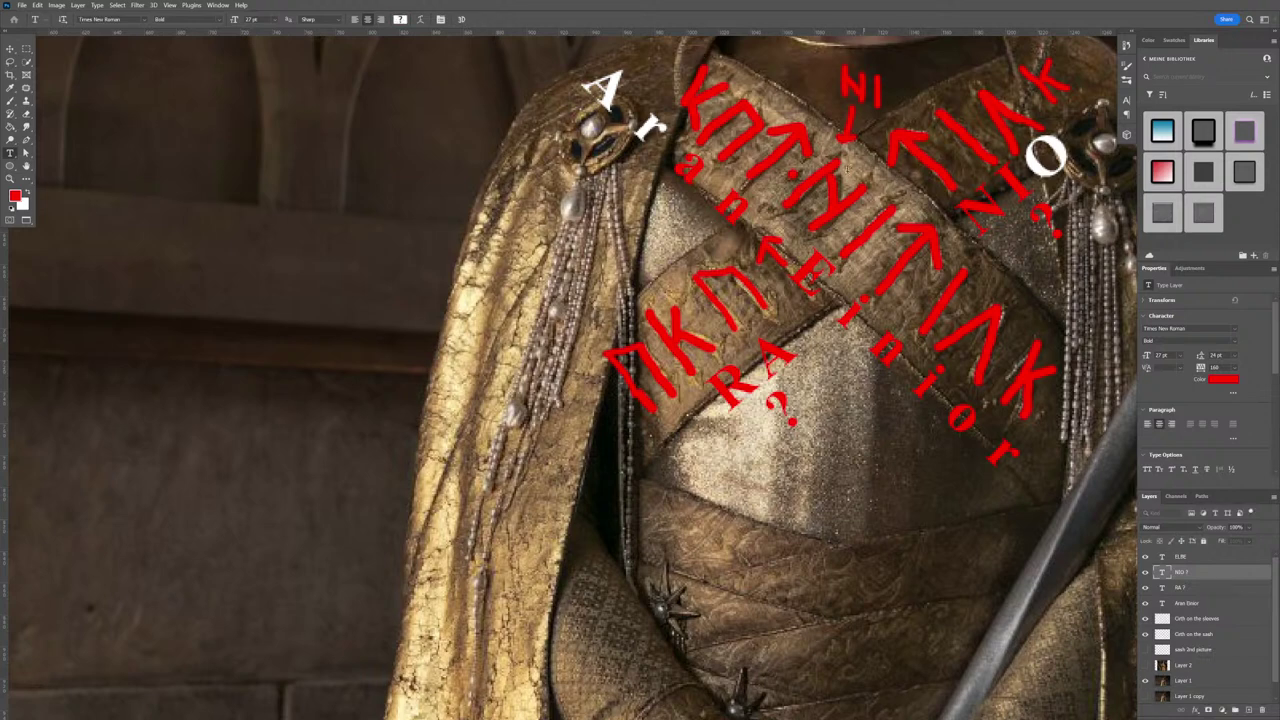
key("ctrl+Return")
scroll(884, 330, "down", 2)
scroll(884, 330, "down", 5)
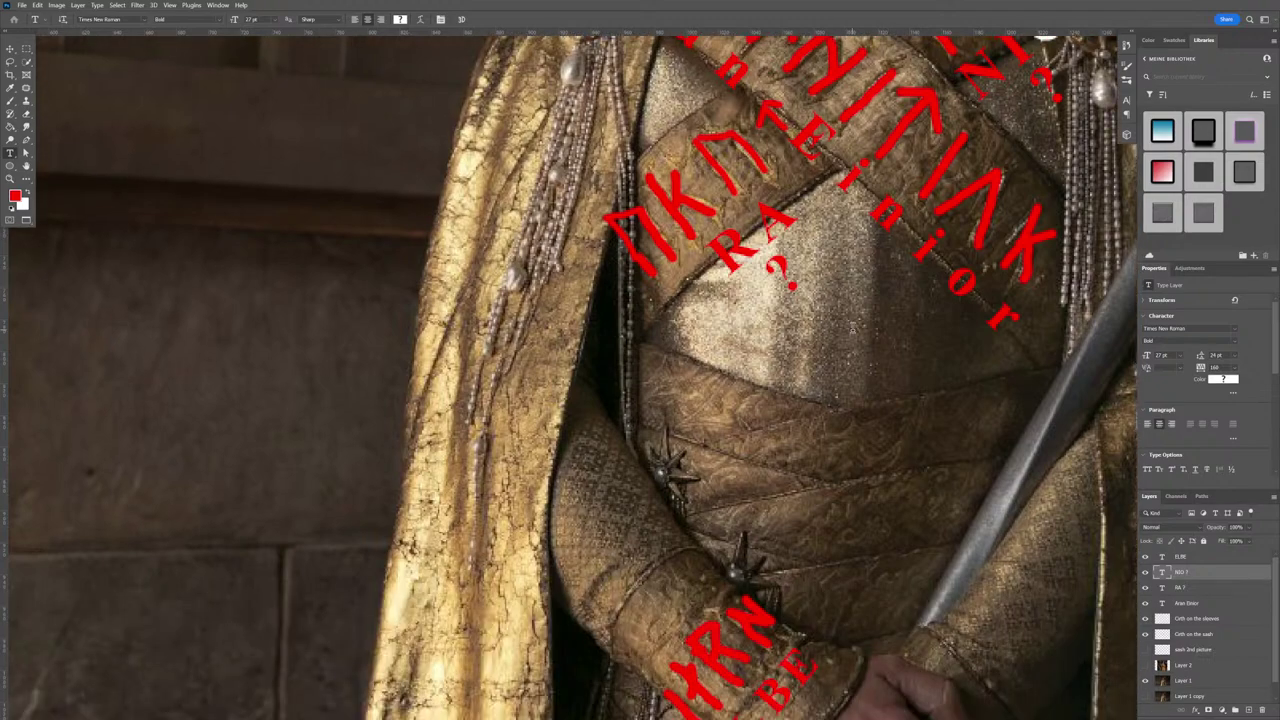
scroll(820, 330, "down", 2)
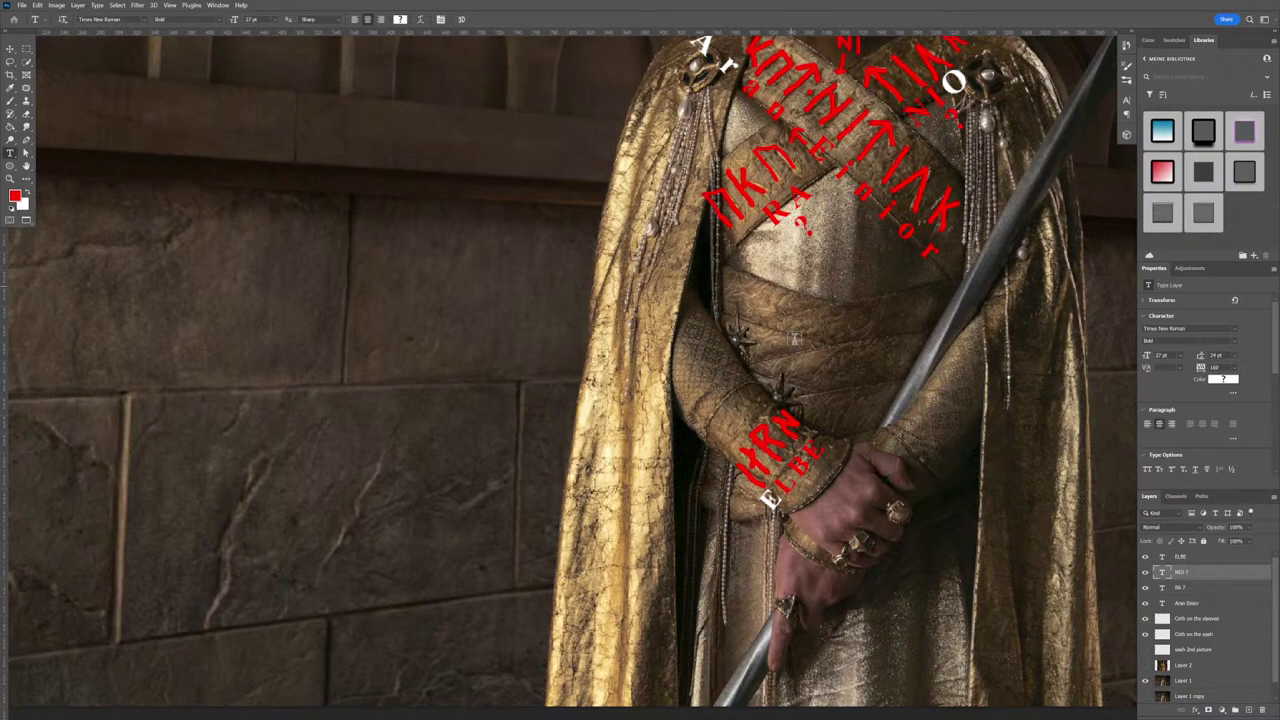
scroll(797, 355, "up", 2)
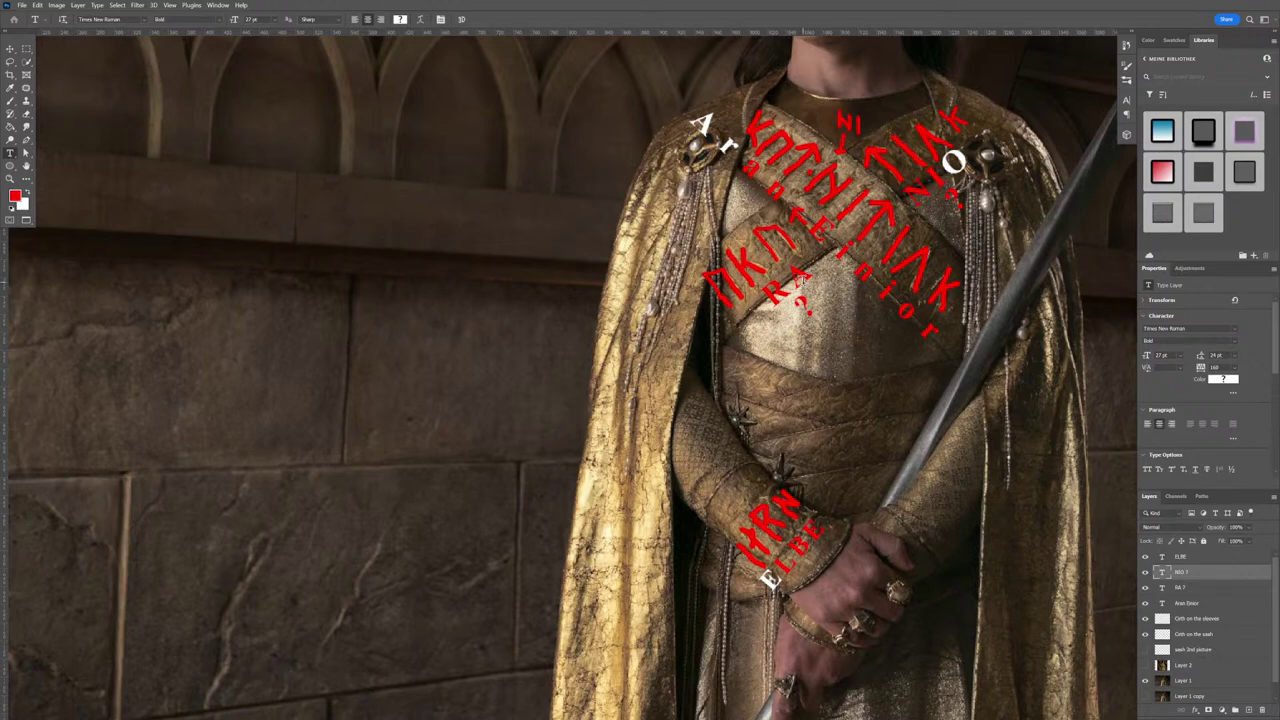
Add a white A in front of the lower band's transliteration so that it reads "ARA ?".
left_click(766, 307)
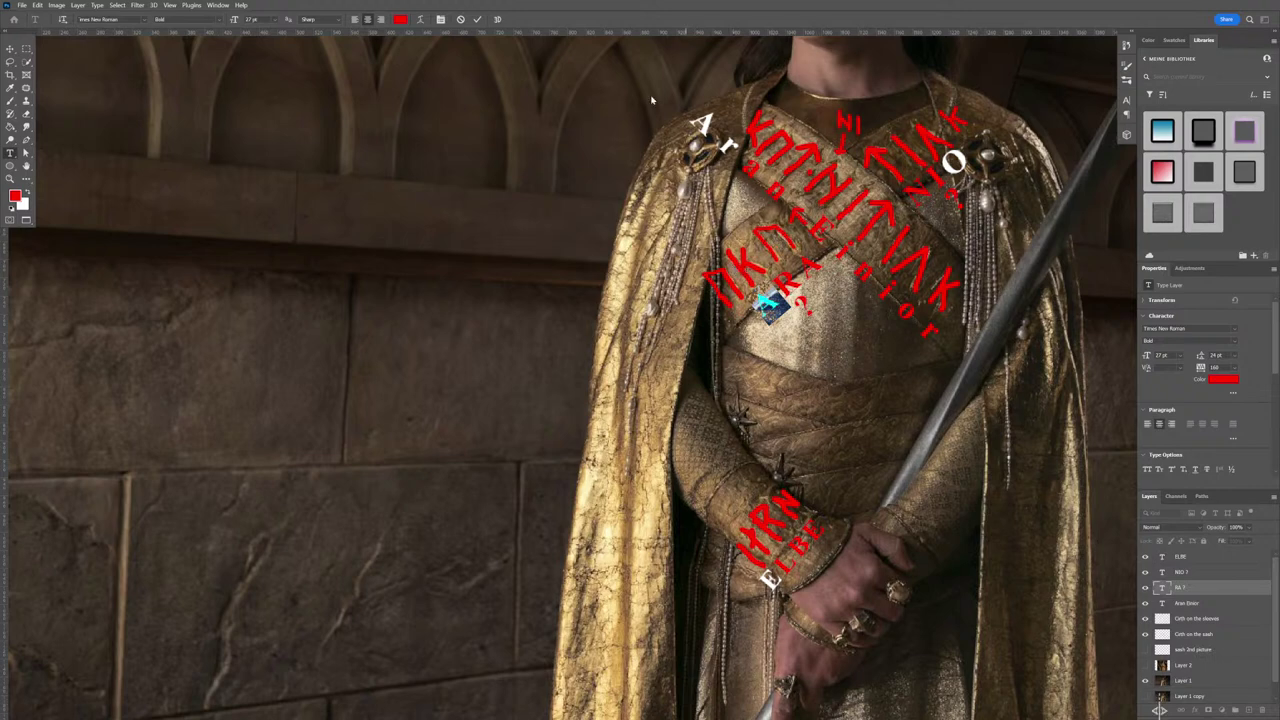
left_click(400, 19)
left_click(181, 215)
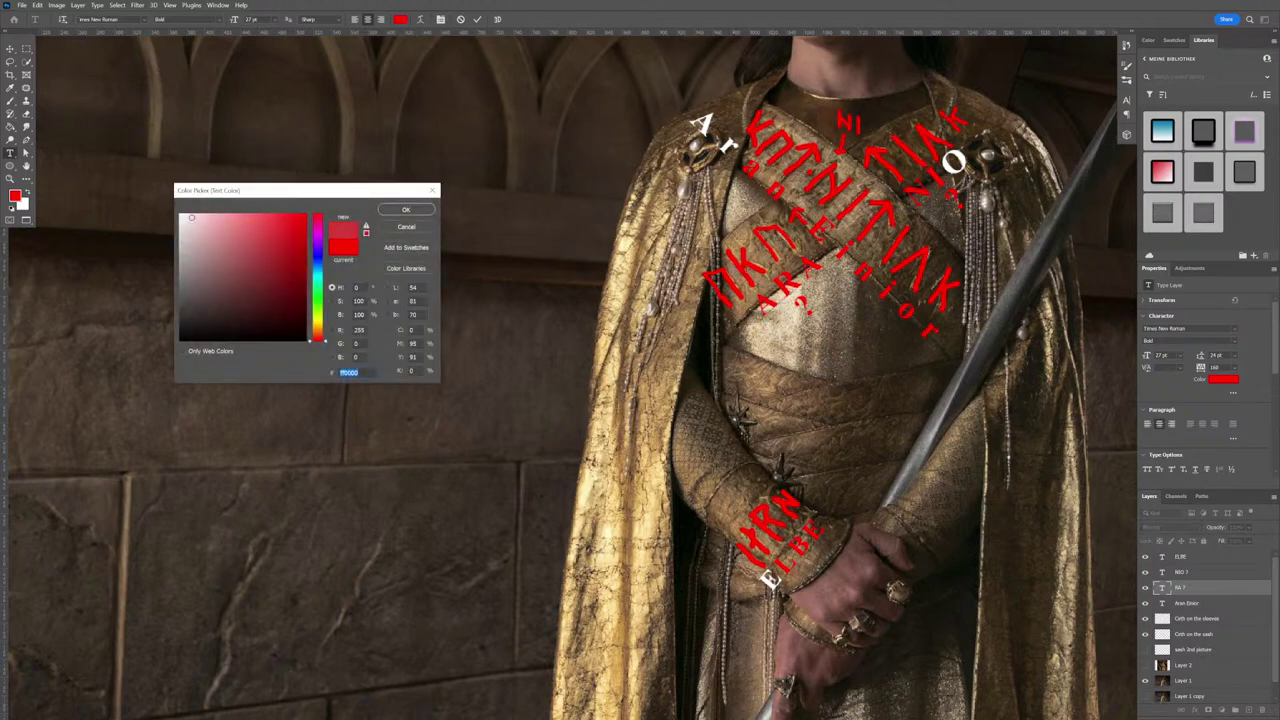
left_click(406, 210)
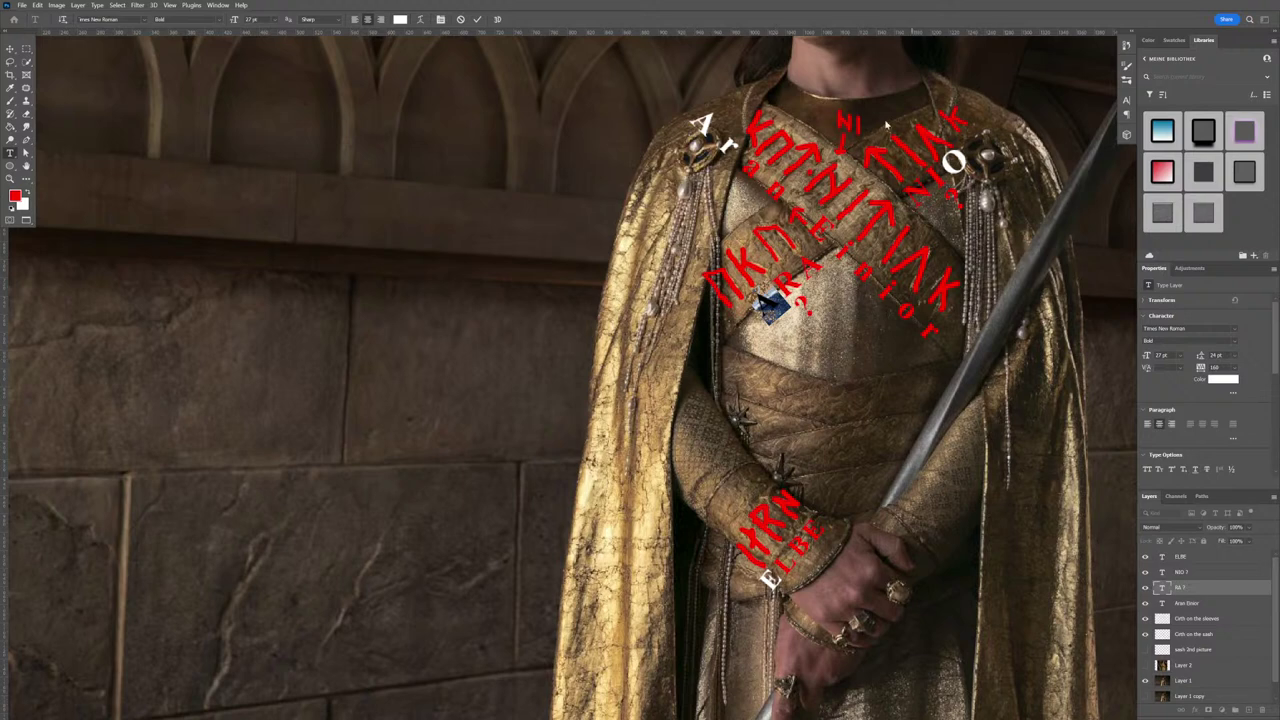
left_click(477, 19)
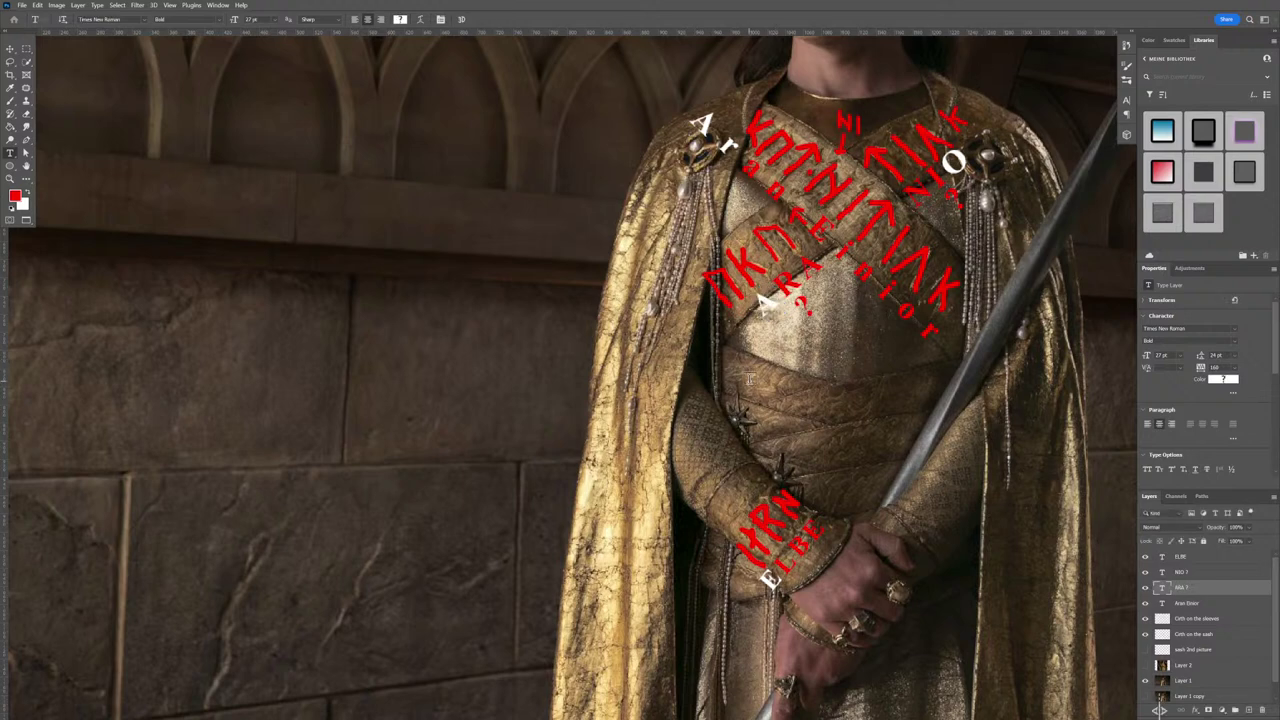